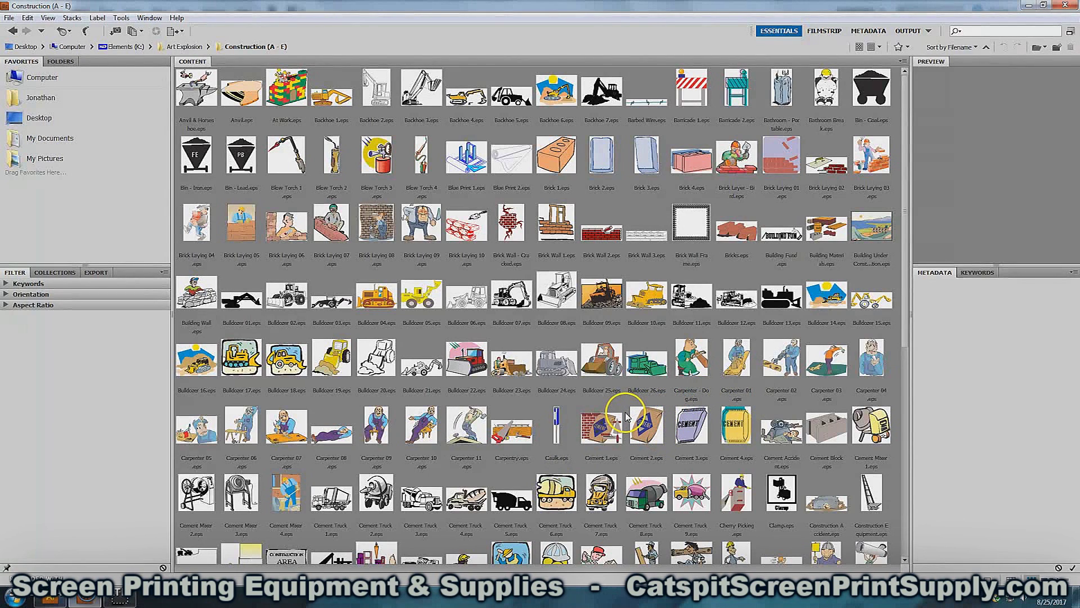
- Open the Bulldozer 08.eps clip art in Illustrator and copy its artwork into the Untitled-1 document
click(557, 319)
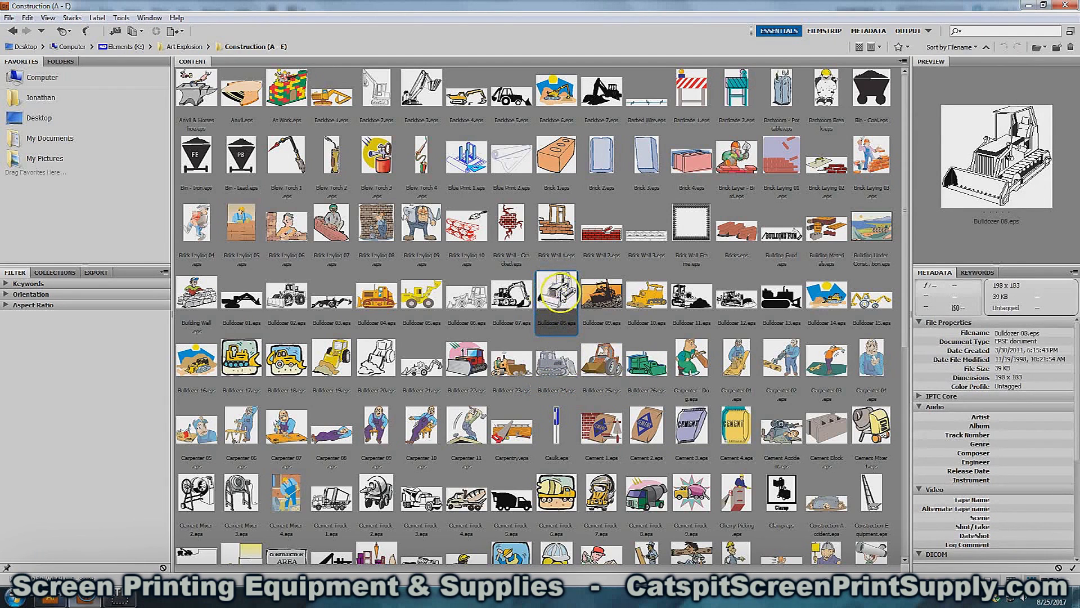
double_click(563, 293)
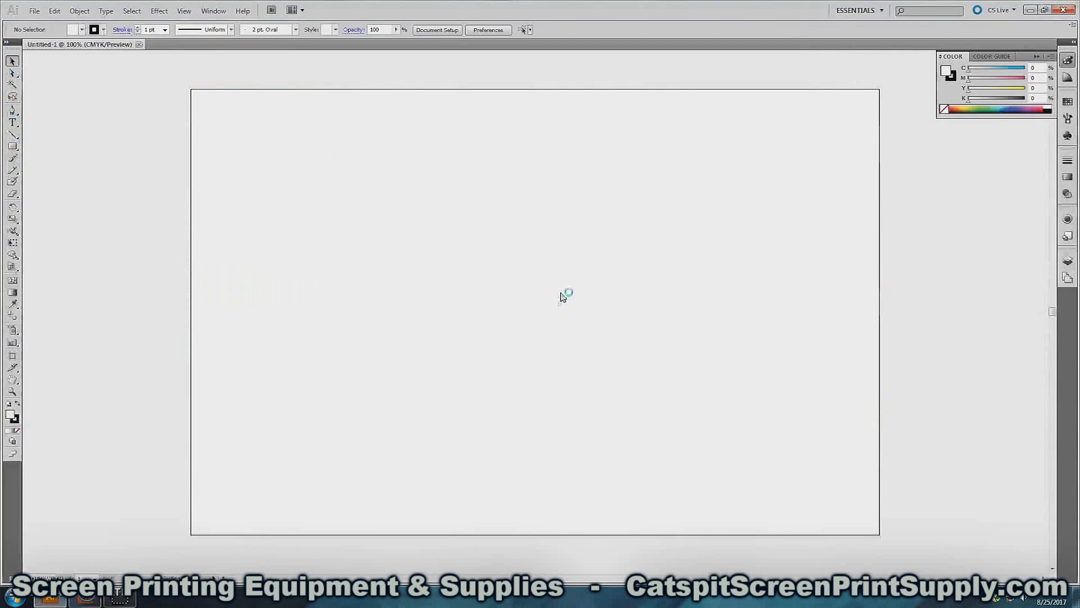
drag(608, 409, 609, 407)
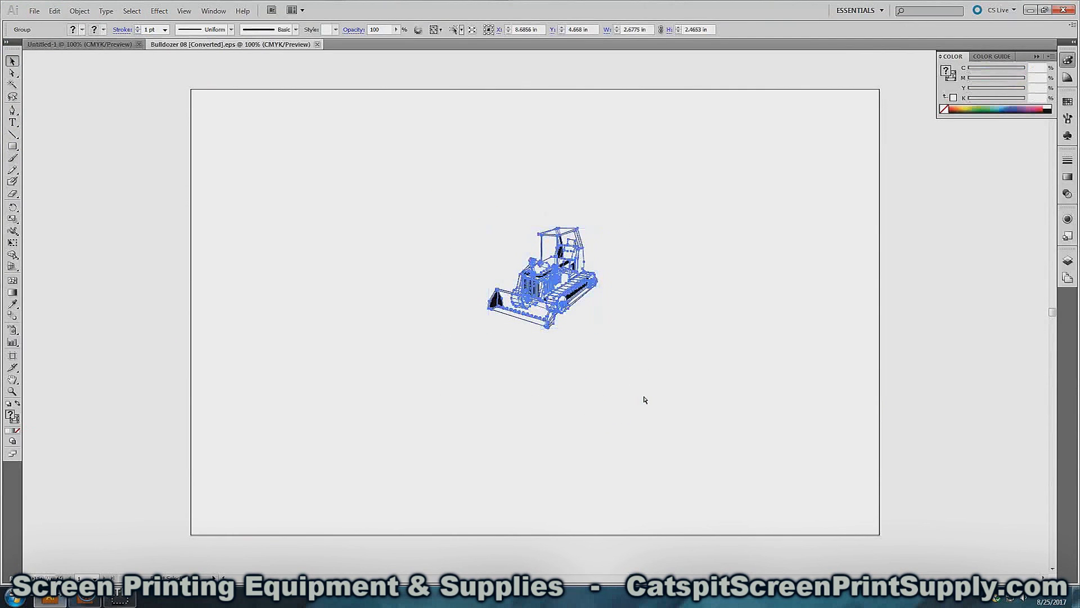
click(108, 45)
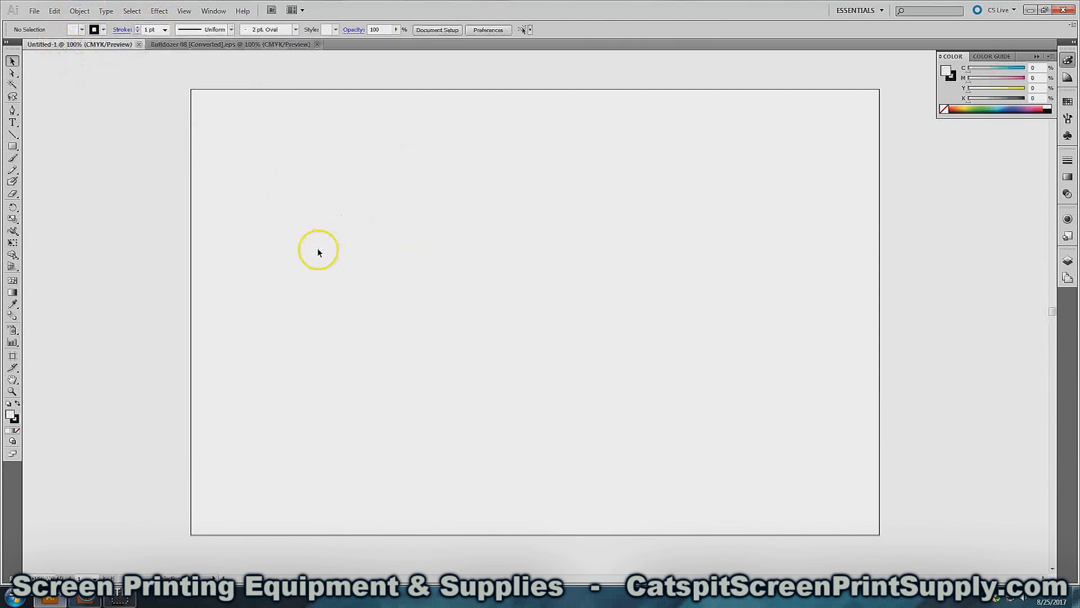
key(ctrl+v)
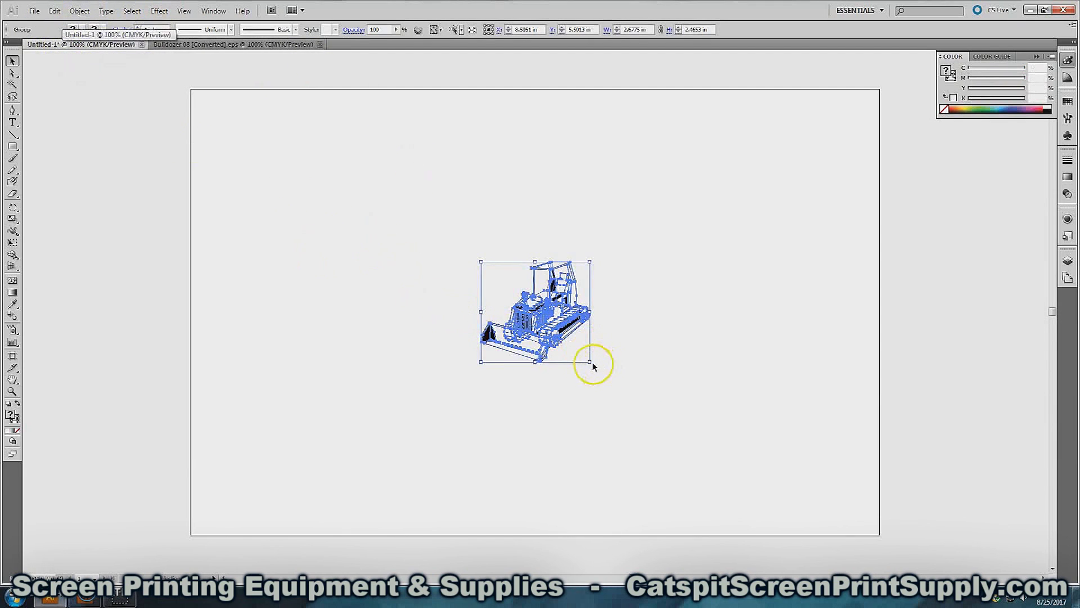
- Enlarge the pasted bulldozer to about 6.2 in wide on the artboard's right half, and close the Bulldozer 08 source document
drag(589, 360, 734, 495)
drag(692, 410, 743, 267)
click(473, 247)
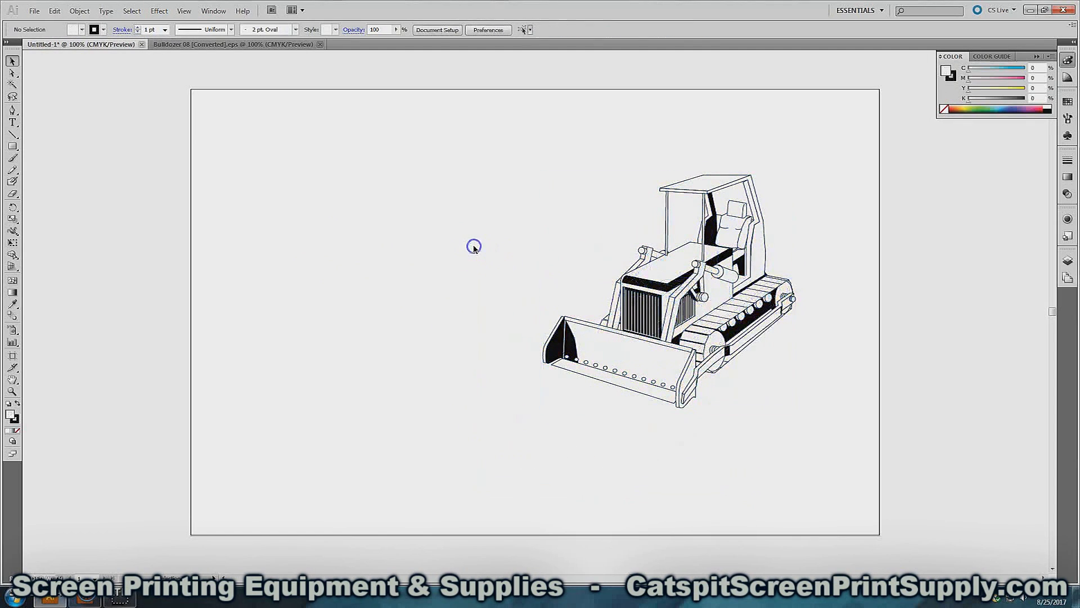
click(267, 47)
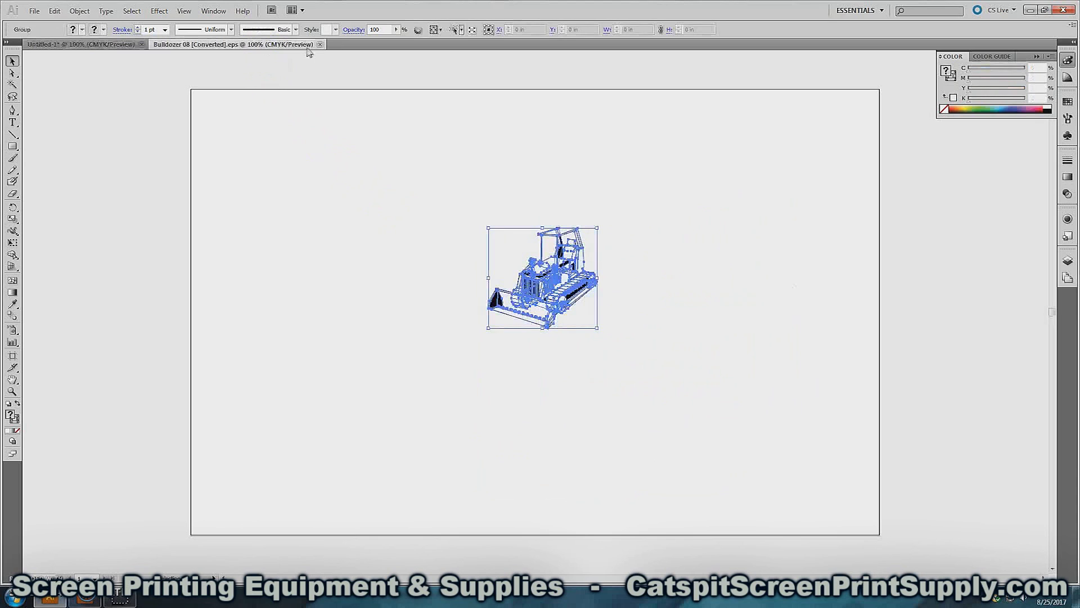
click(320, 45)
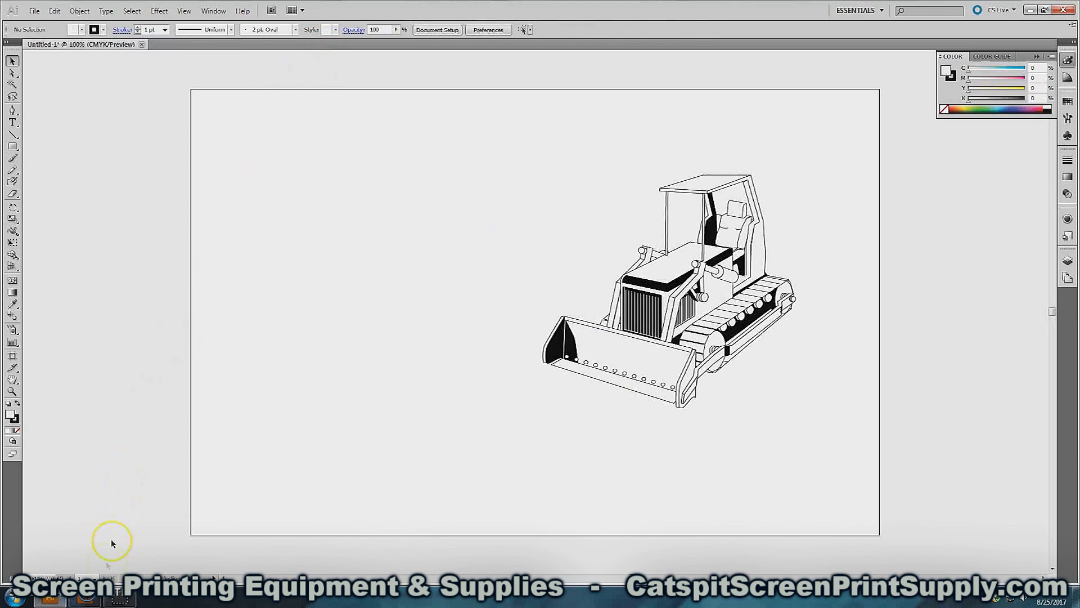
- Switch to Adobe Bridge and compare the previews of the Bulldozer 02, Bulldozer 06 and Bulldozer 08 clip art
click(86, 598)
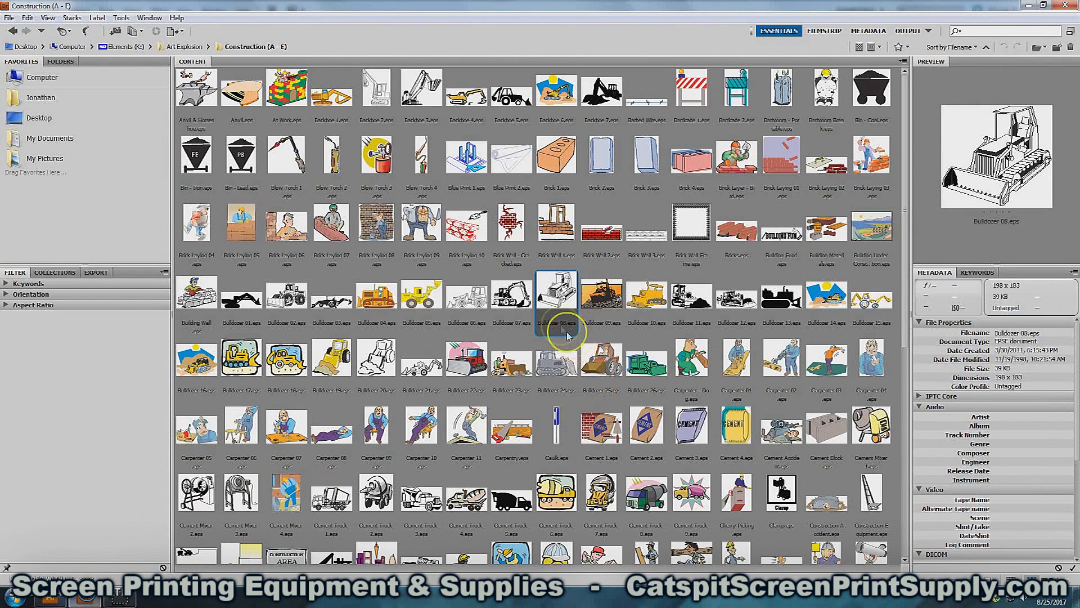
click(286, 296)
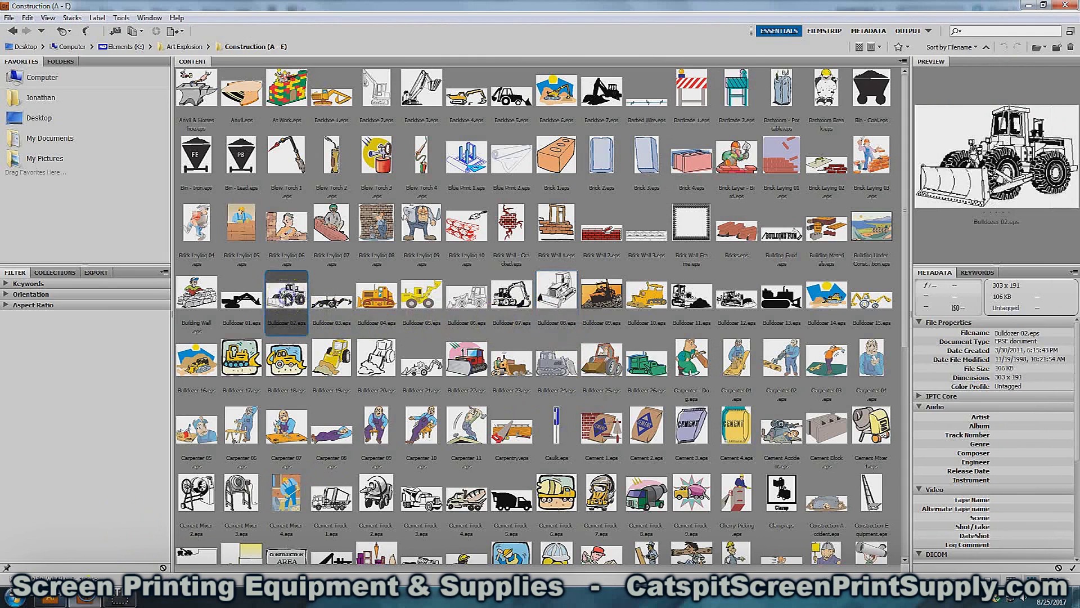
click(556, 300)
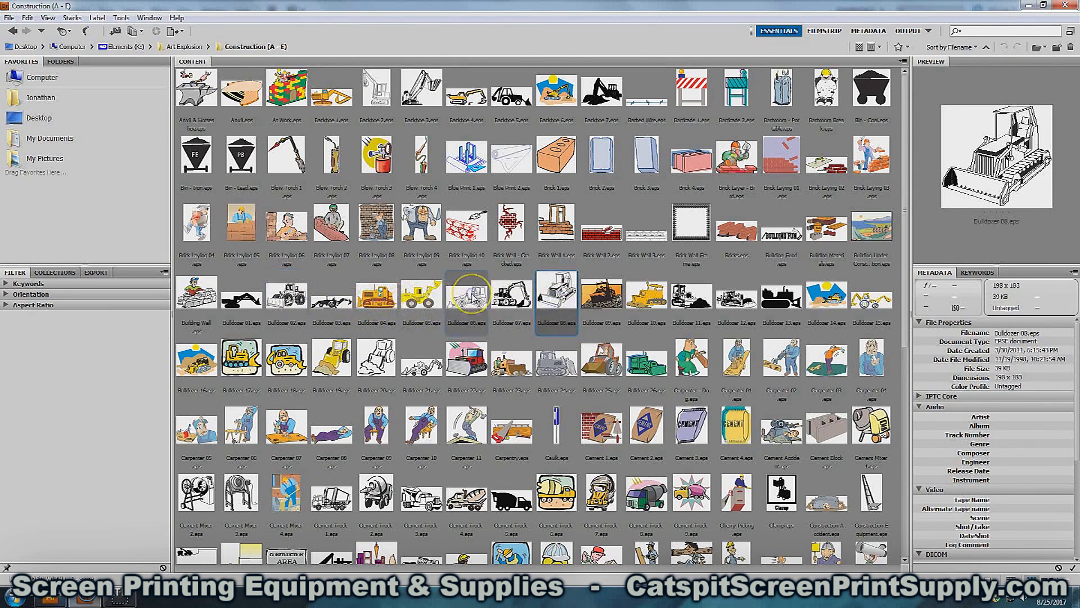
click(466, 295)
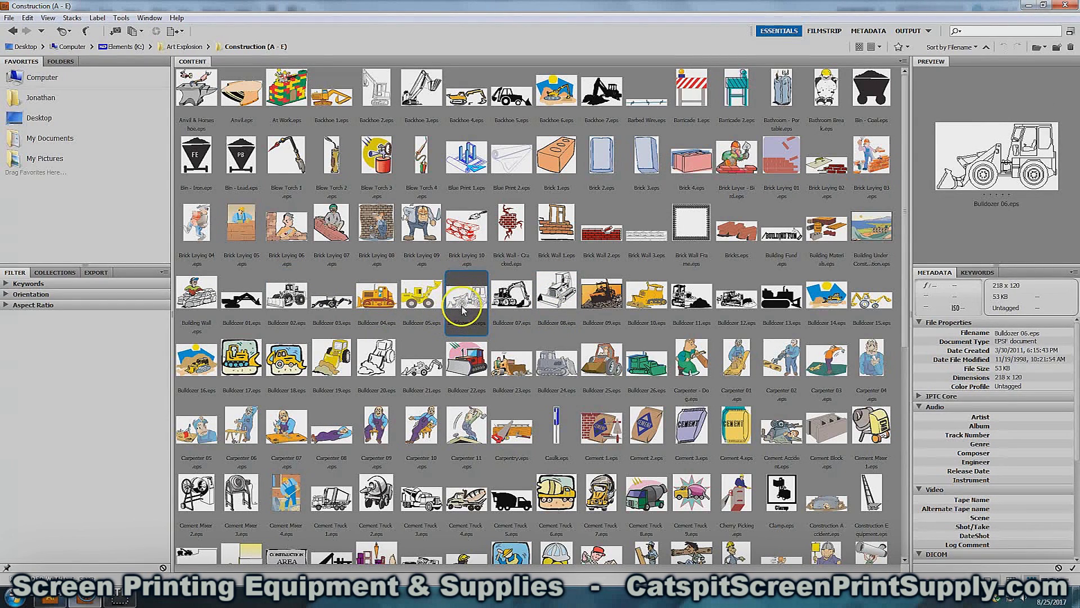
drag(466, 300, 292, 297)
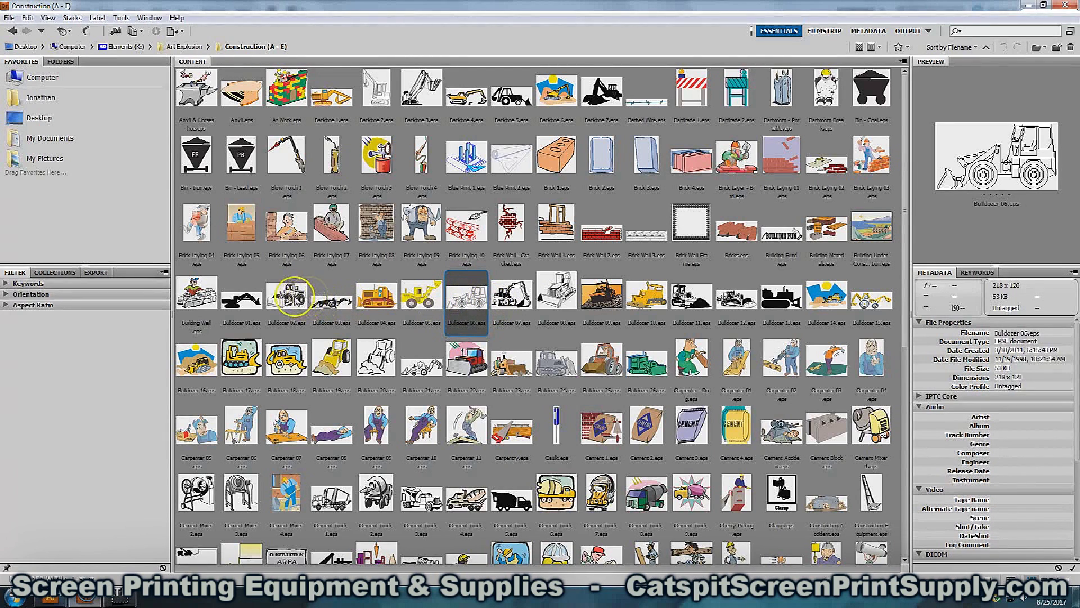
click(557, 295)
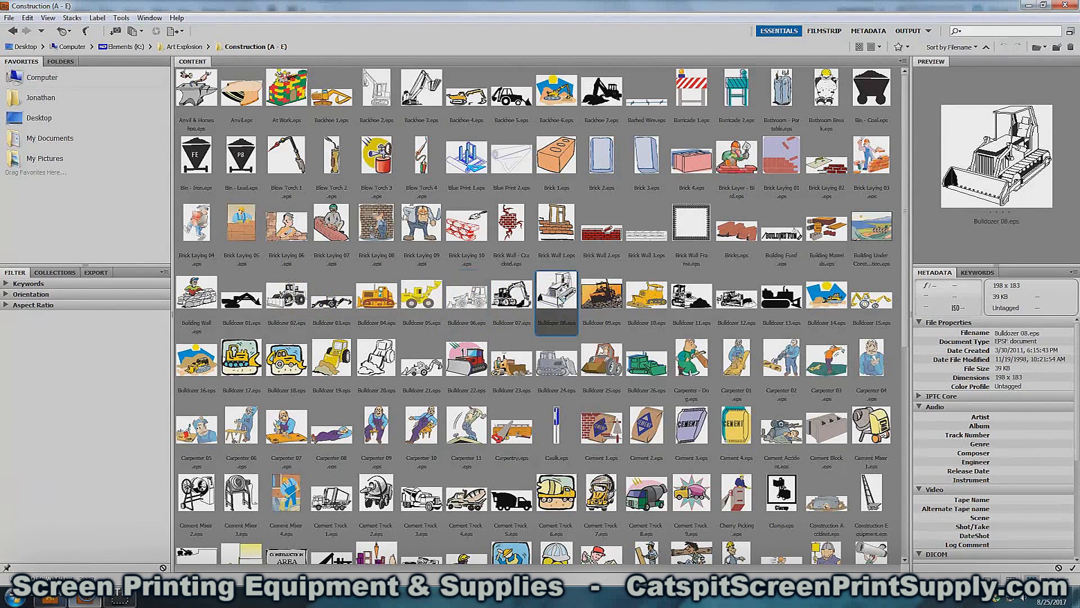
- Open Cement Truck 3.eps in Illustrator and copy its whole artwork into the Untitled-1 document
double_click(428, 498)
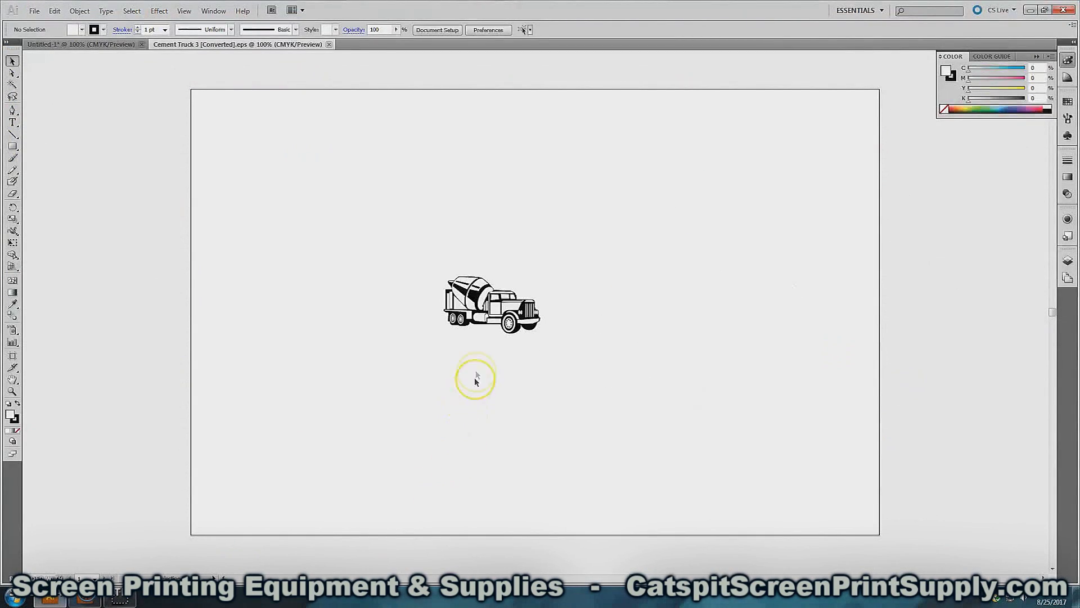
drag(426, 256, 593, 412)
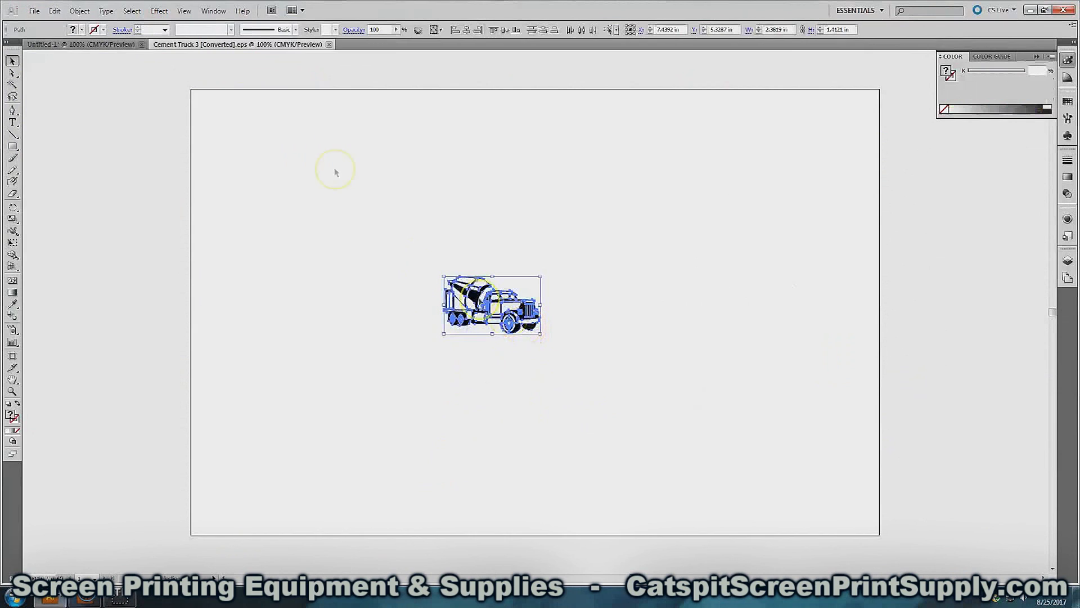
click(93, 44)
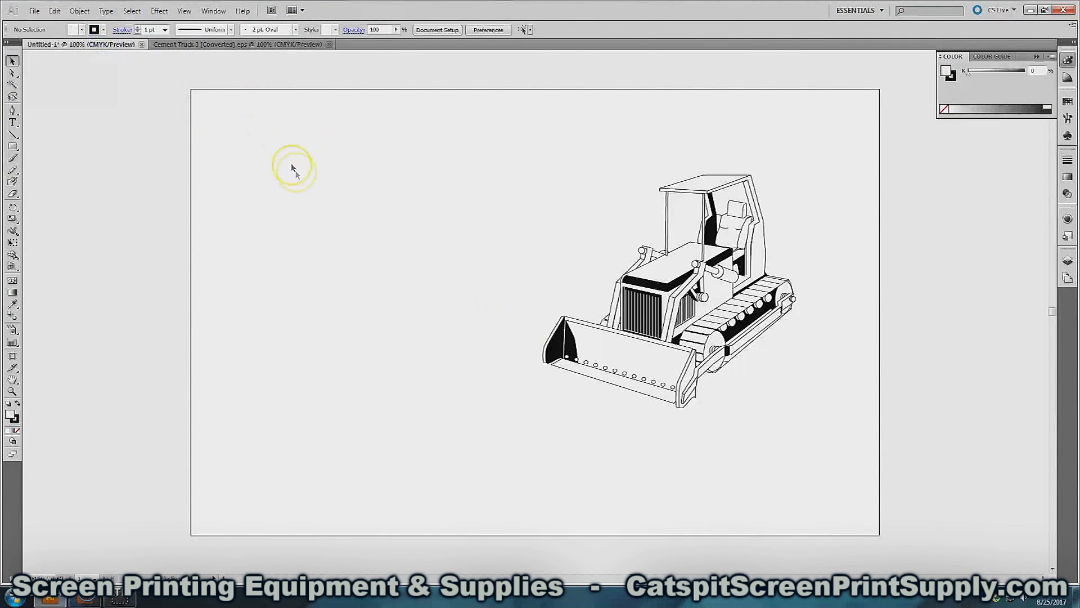
key(ctrl+v)
- Enlarge the cement truck to about 6.3 in wide on the artboard's left half, and close the Cement Truck 3 source document
drag(561, 339, 499, 446)
click(479, 437)
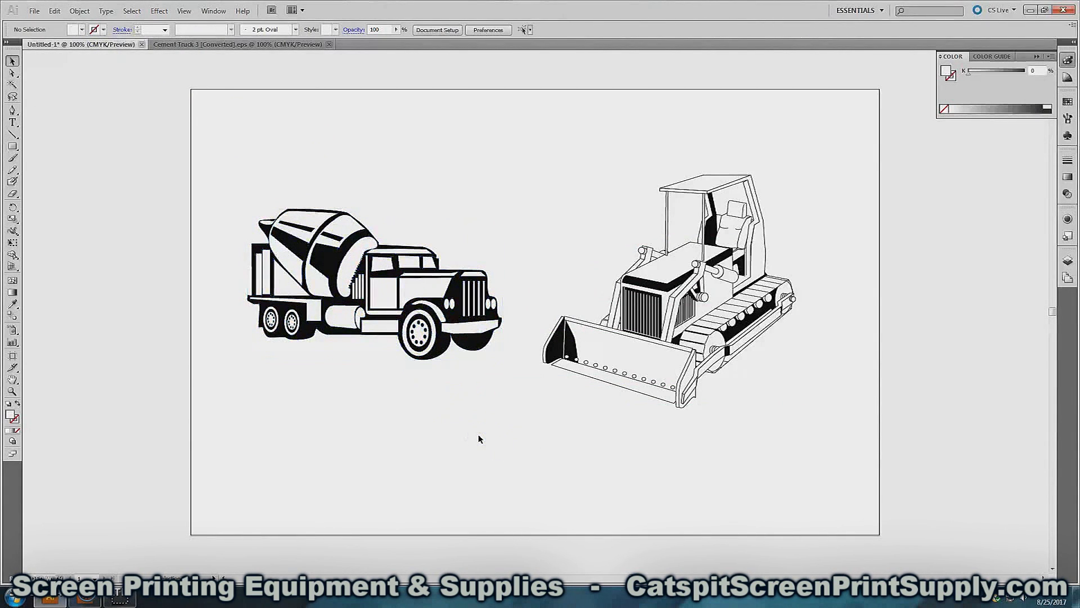
click(298, 45)
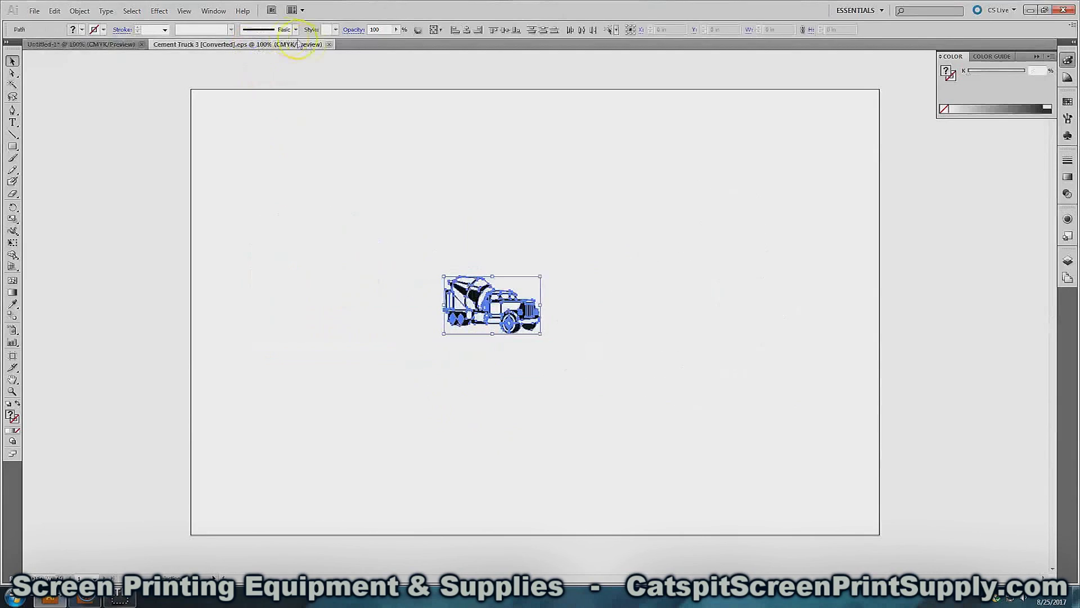
click(328, 44)
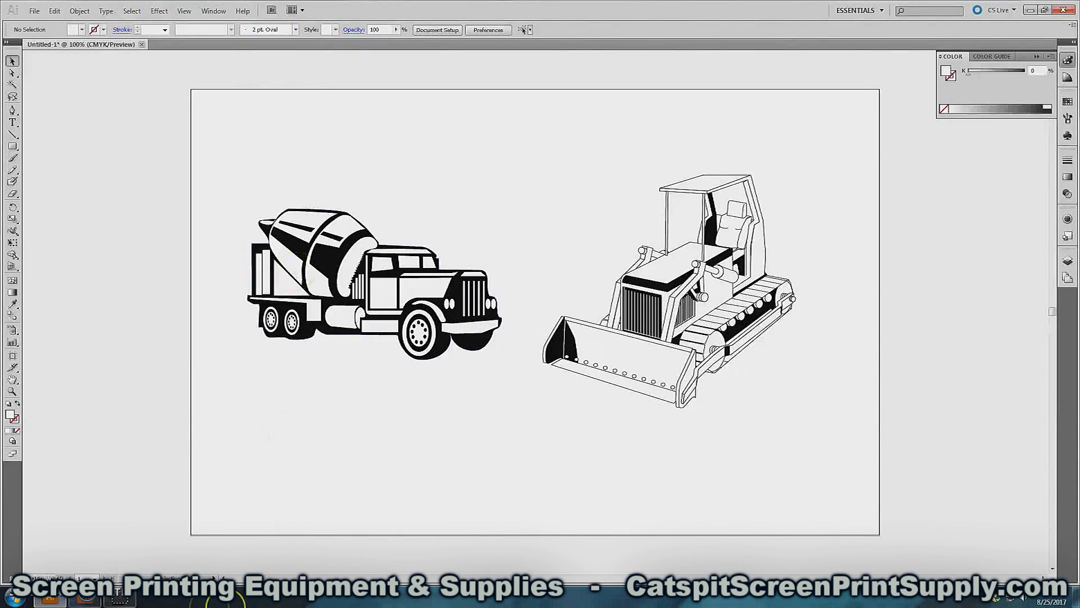
- Open Bulldozer 02.eps from Bridge, copy its artwork into Untitled-1 and place it near the artboard's top centre
click(87, 598)
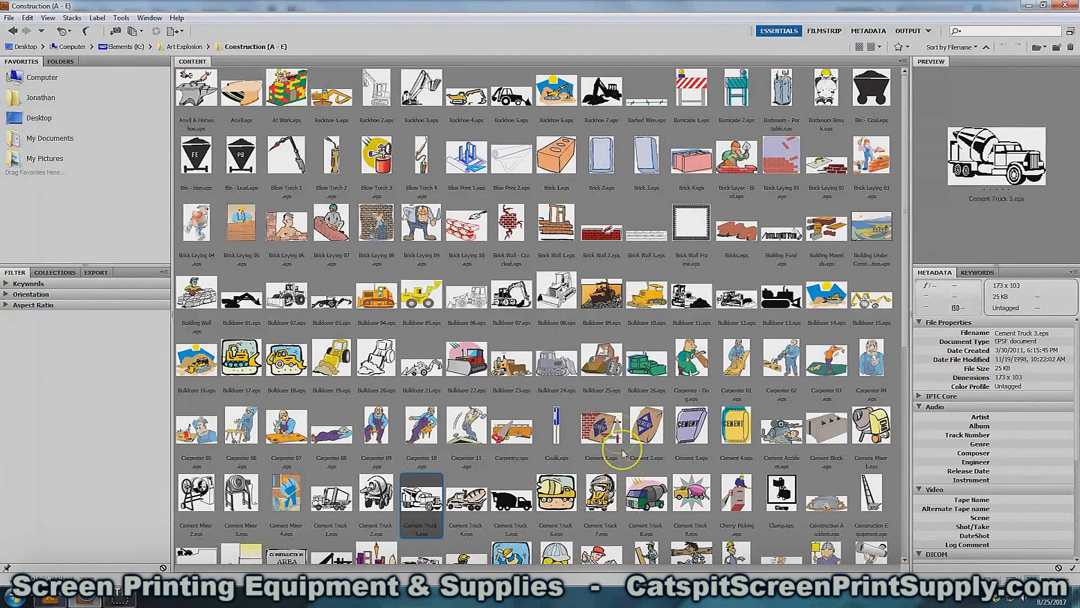
click(287, 297)
key(alt+Tab)
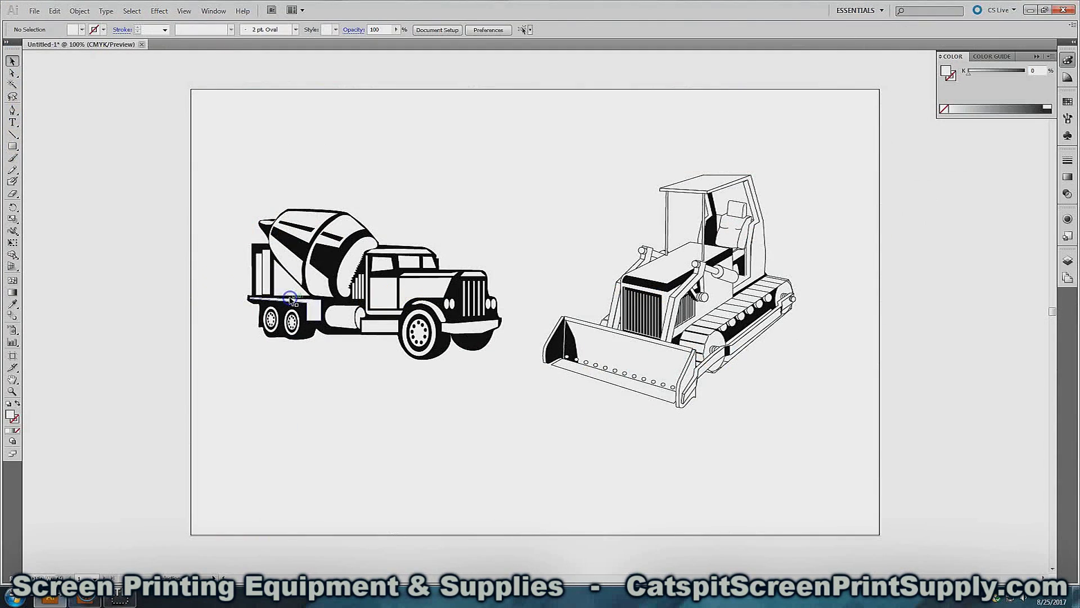
drag(440, 233, 689, 409)
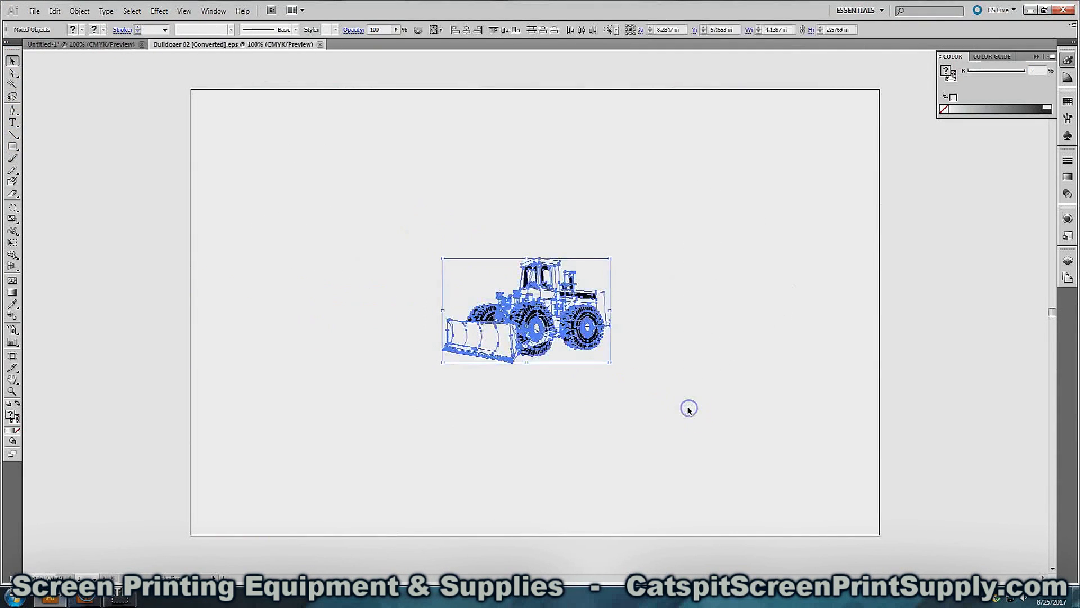
key(ctrl+c)
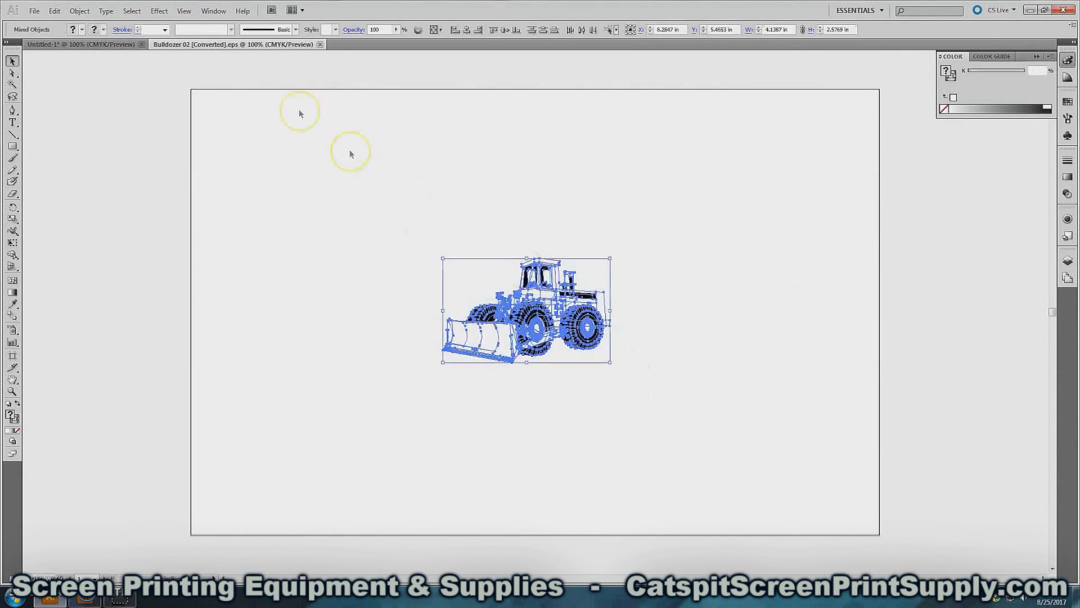
click(100, 47)
key(ctrl+v)
drag(572, 299, 574, 212)
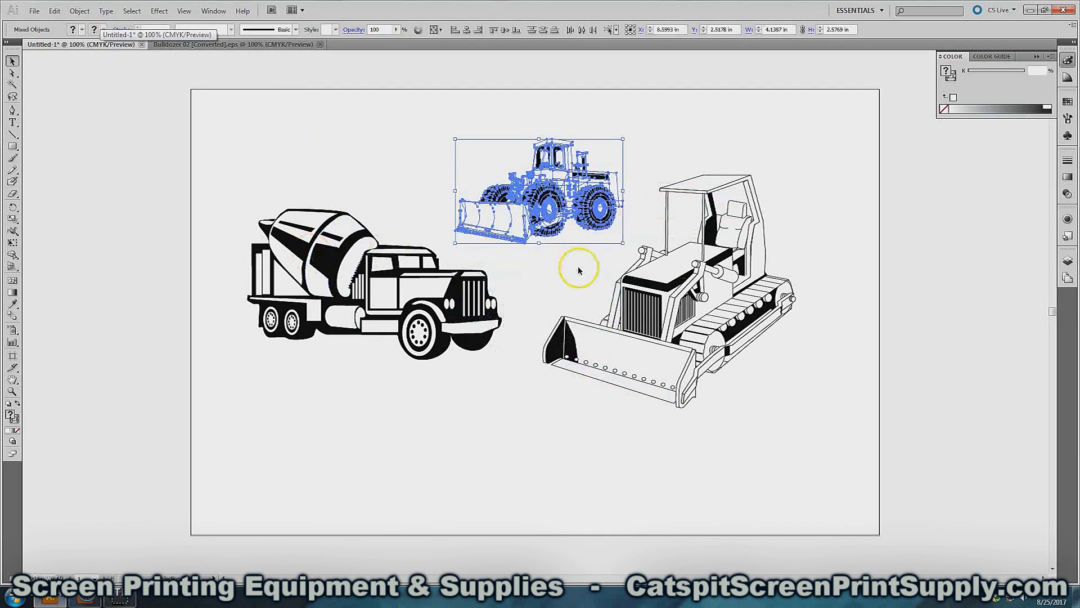
- Delete the cement truck's black body and its loose pieces from the left half of the artboard
click(334, 268)
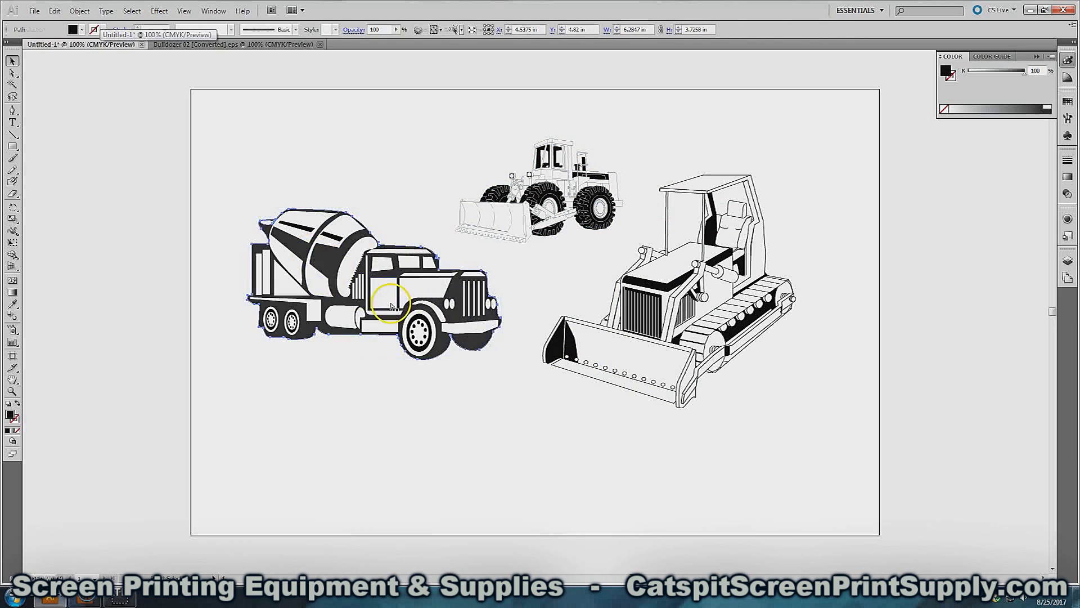
key(Delete)
drag(285, 316, 431, 414)
key(Delete)
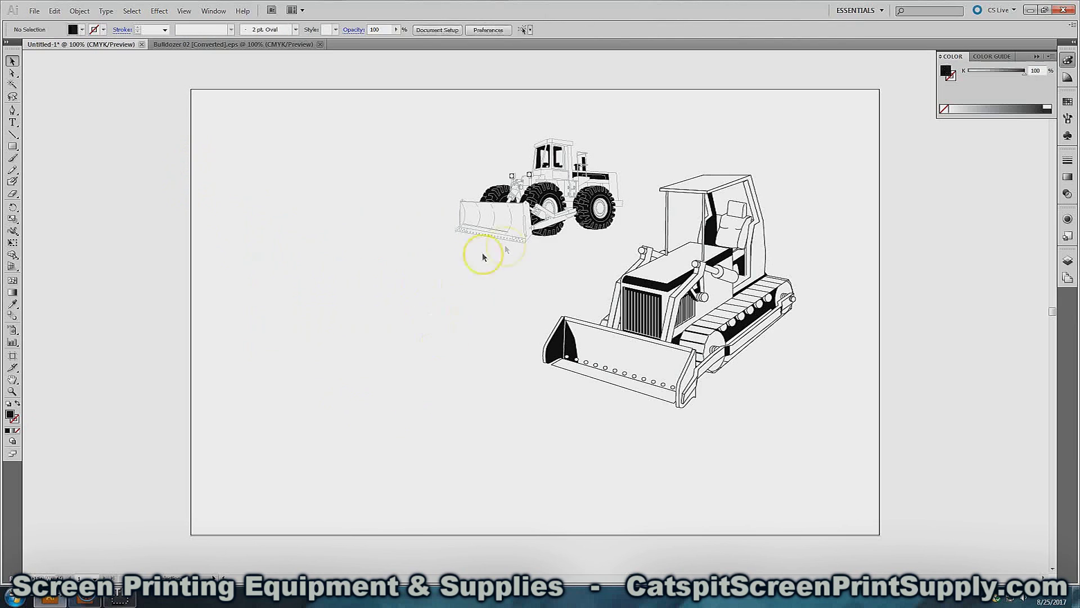
- Group all parts of the wheeled bulldozer and move the group to the artboard's upper-right corner
click(523, 218)
drag(418, 112, 616, 249)
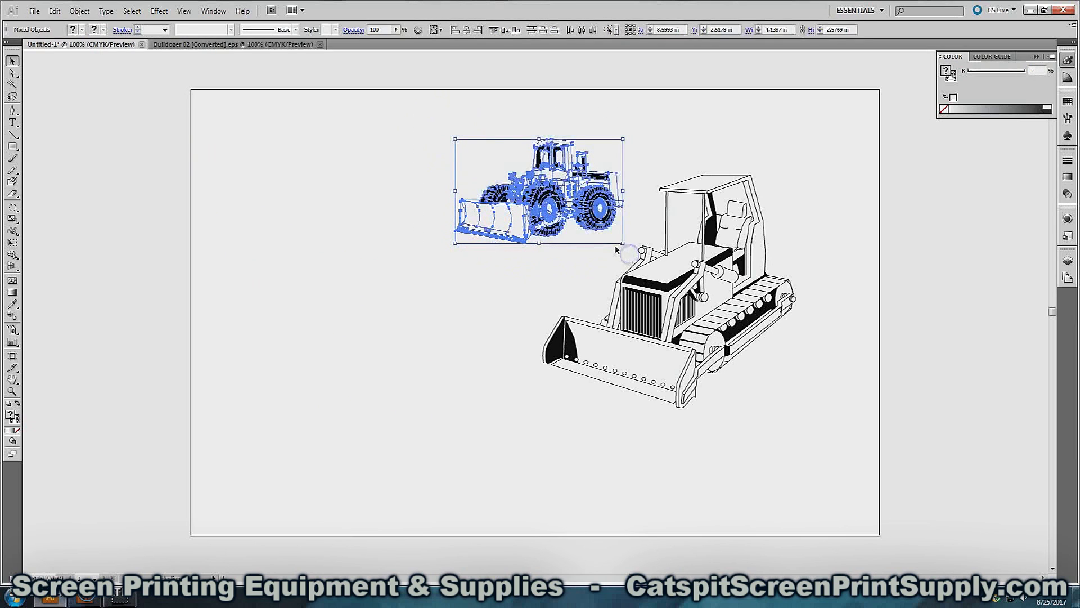
click(79, 11)
click(90, 51)
drag(563, 220, 874, 180)
- Delete the leftover white cement truck pieces from the middle of the artboard
drag(202, 156, 529, 465)
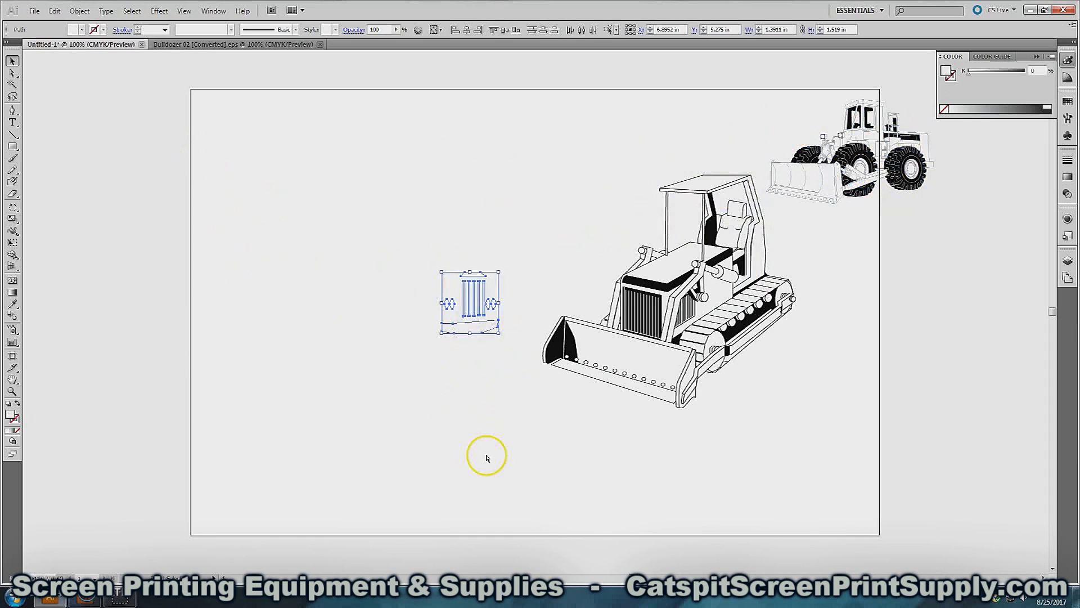
key(Delete)
drag(205, 133, 531, 462)
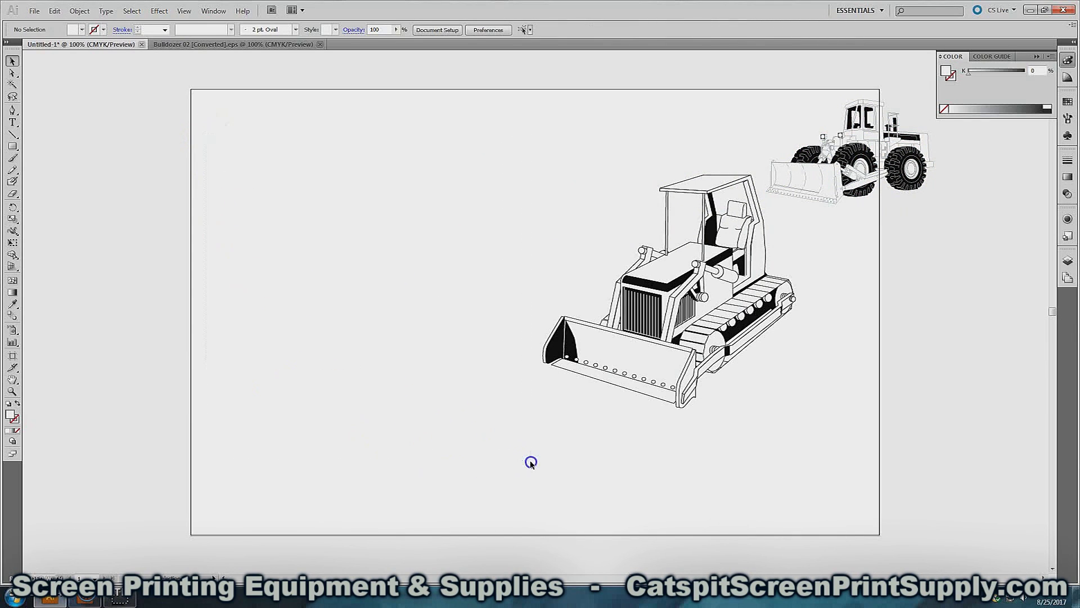
- Move the wheeled bulldozer group to the artboard's upper-left corner and check whether the large tracked bulldozer is grouped
click(891, 166)
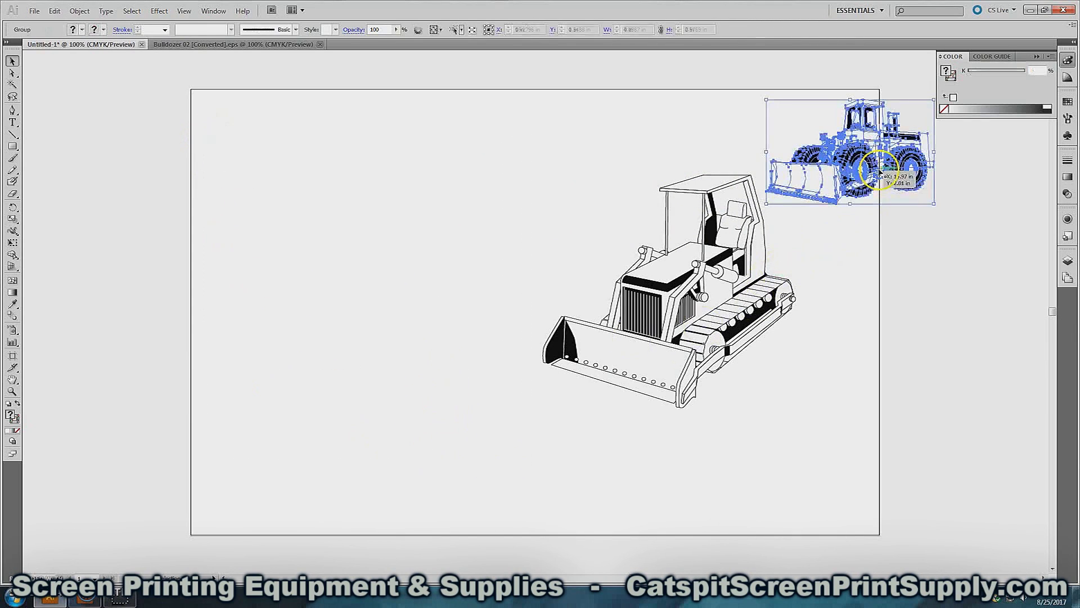
drag(891, 166, 309, 192)
drag(506, 137, 867, 452)
right_click(686, 289)
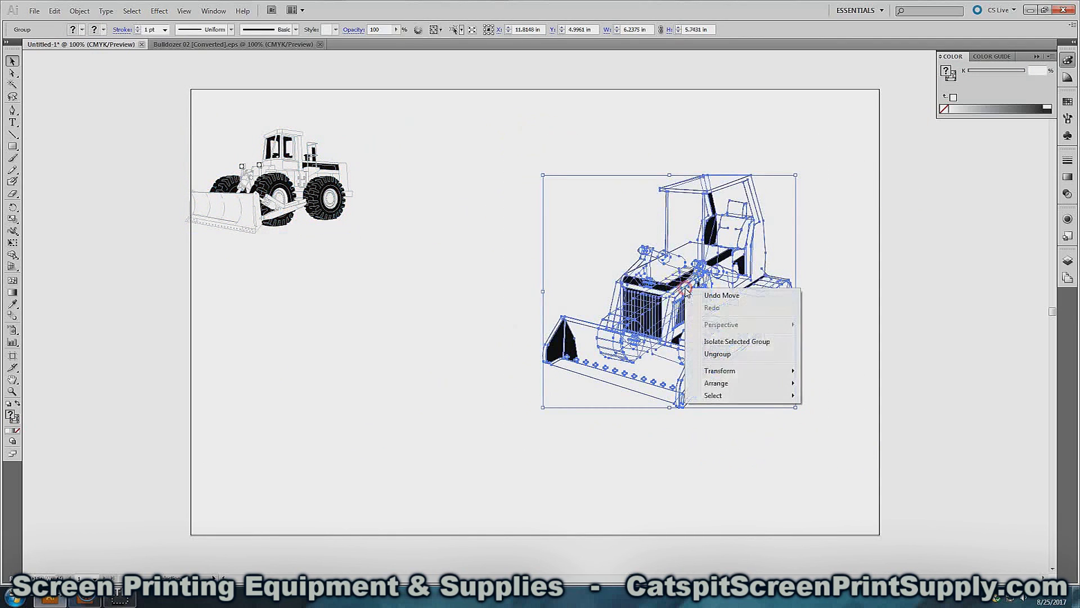
click(849, 336)
click(717, 279)
click(369, 257)
- Move the wheeled bulldozer group to the middle of the artboard, just left of the large bulldozer's blade
drag(291, 172, 521, 256)
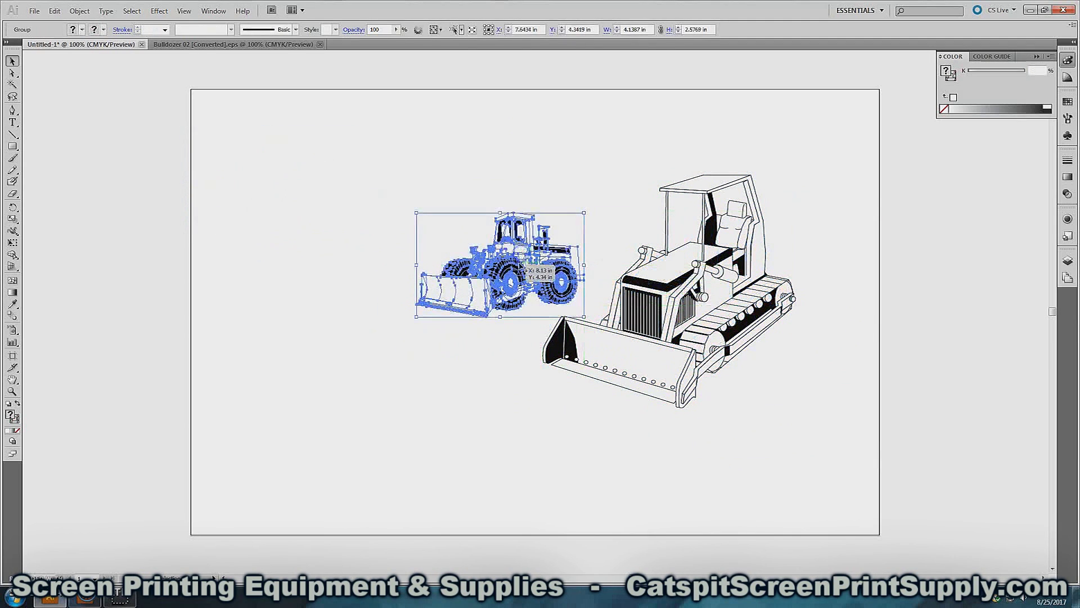
drag(505, 307, 467, 337)
click(488, 427)
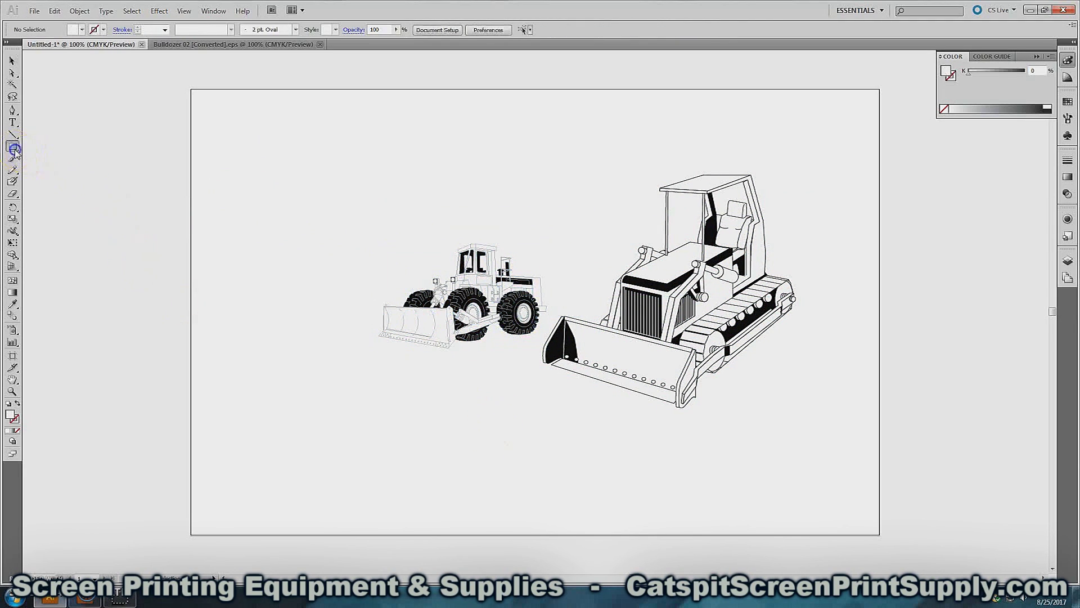
- Draw an ellipse about 8.3 by 7.9 in over the two bulldozers with the Ellipse tool
drag(13, 147, 36, 169)
drag(391, 157, 727, 476)
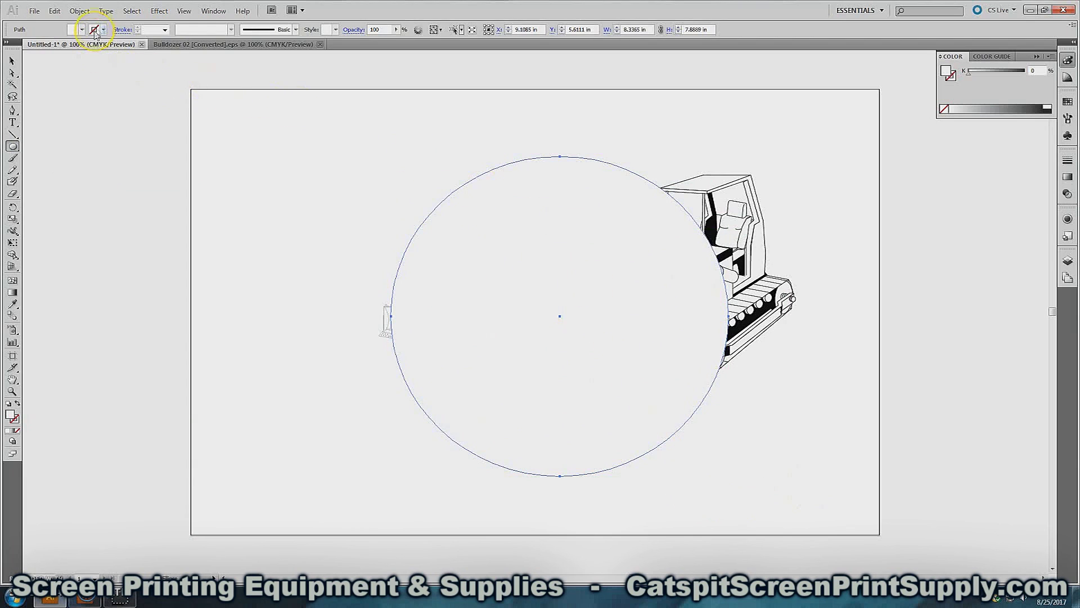
- Send the ellipse to the back, behind both bulldozers
click(79, 10)
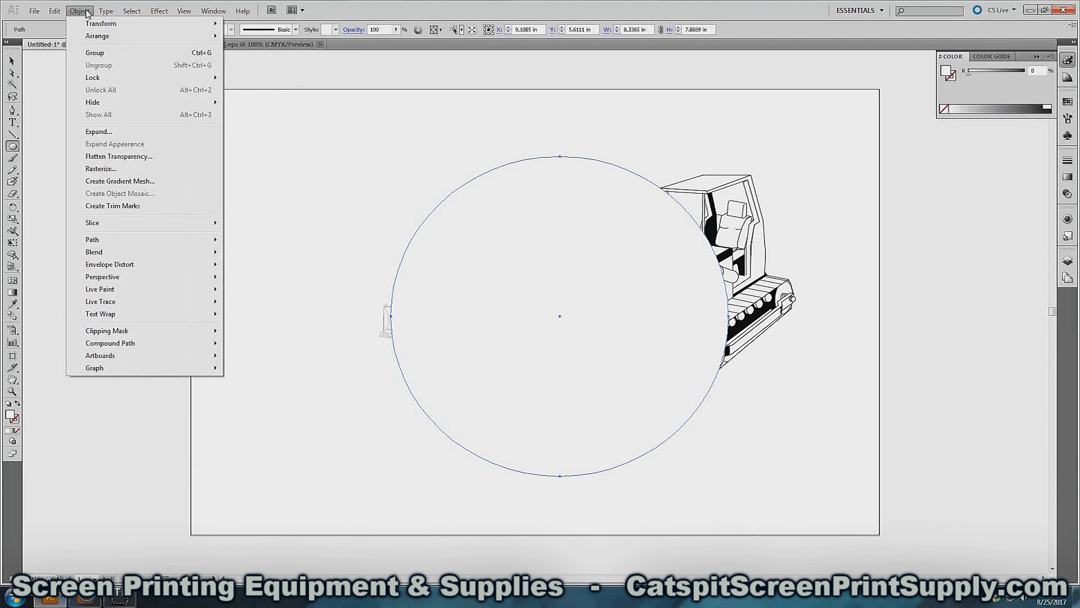
mouse_move(98, 35)
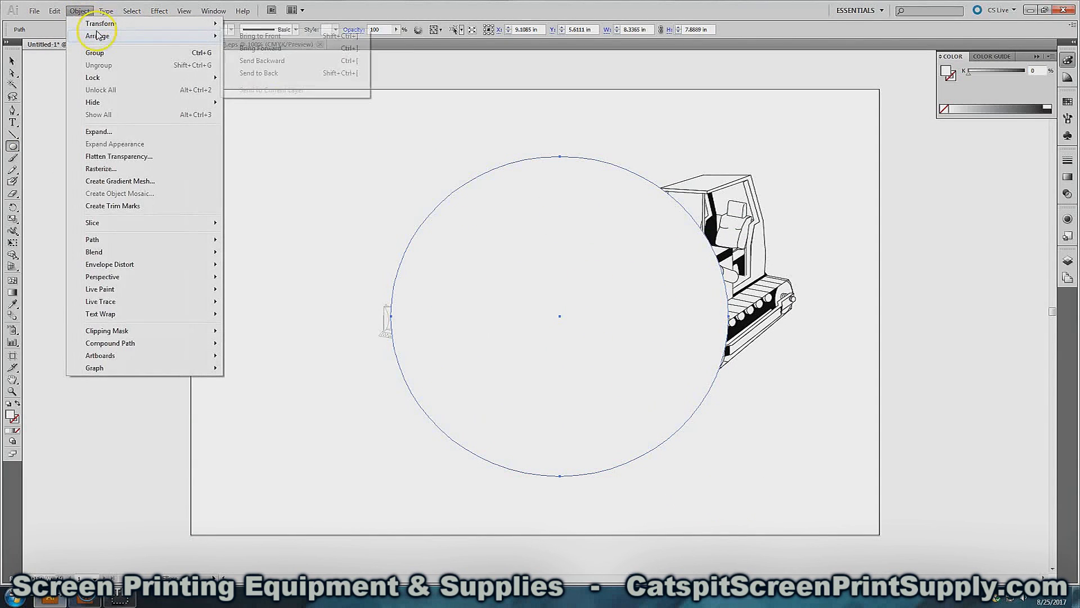
click(270, 74)
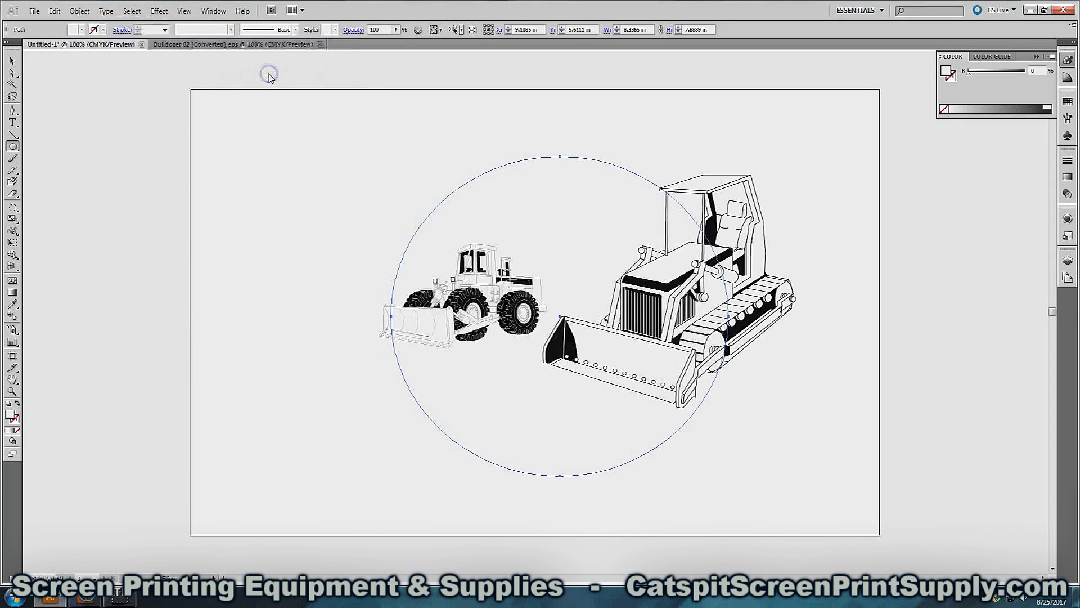
double_click(14, 420)
drag(416, 298, 401, 363)
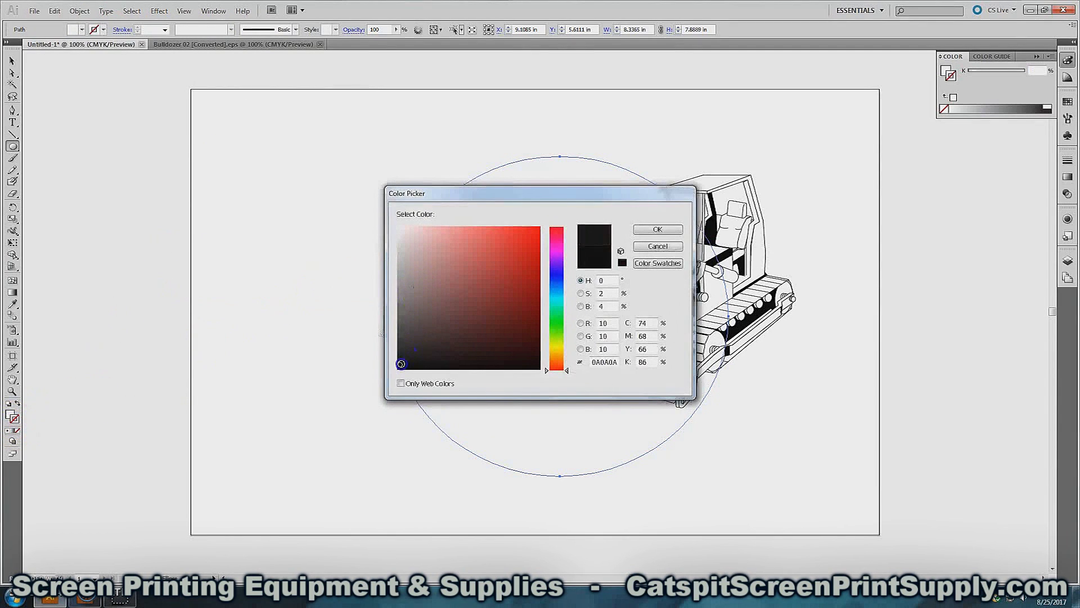
click(643, 244)
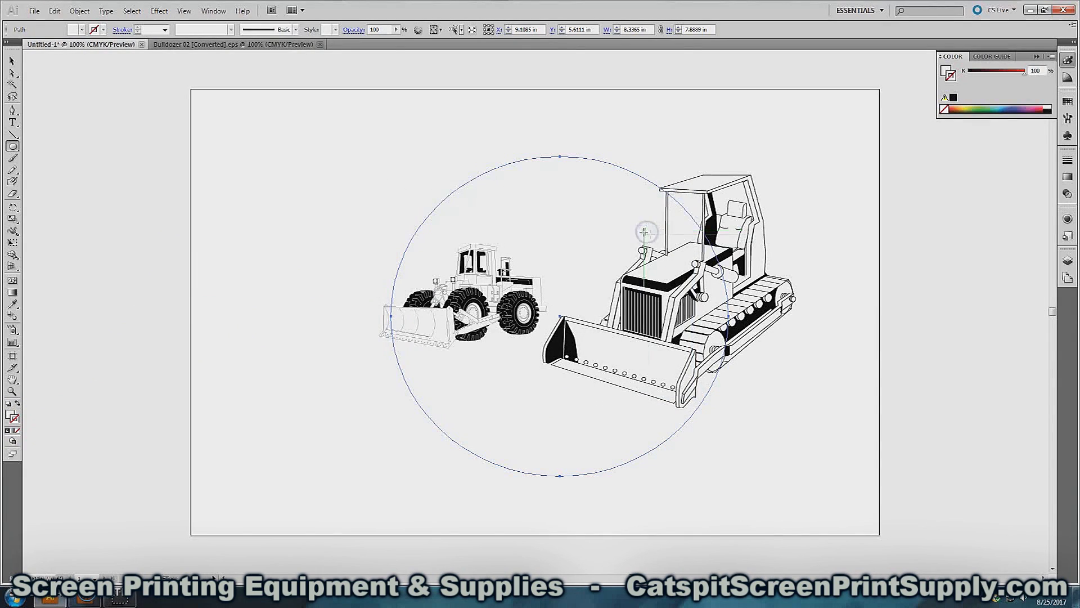
click(165, 31)
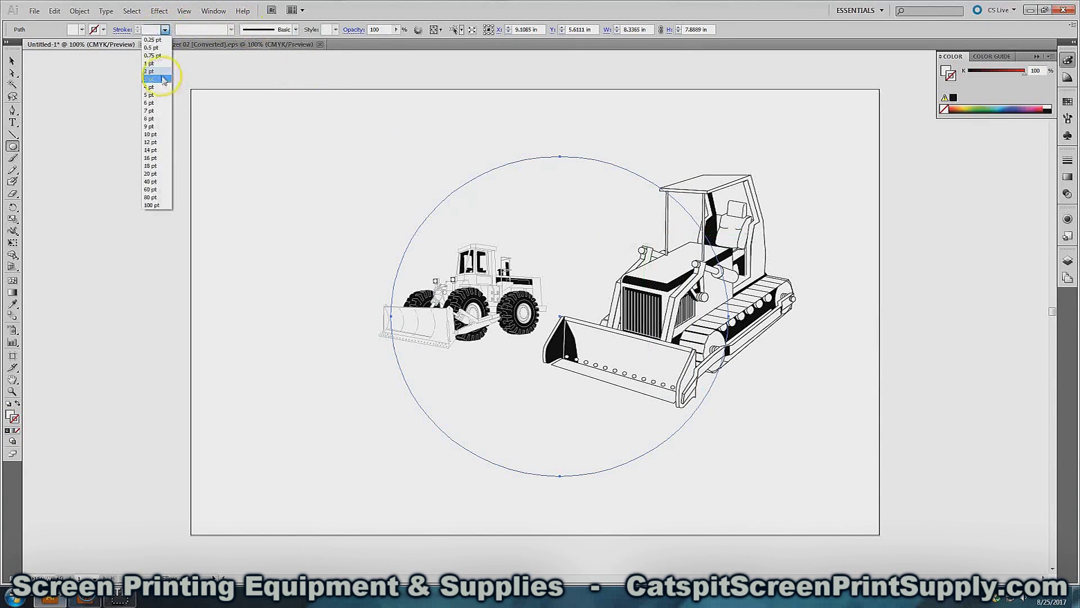
click(160, 71)
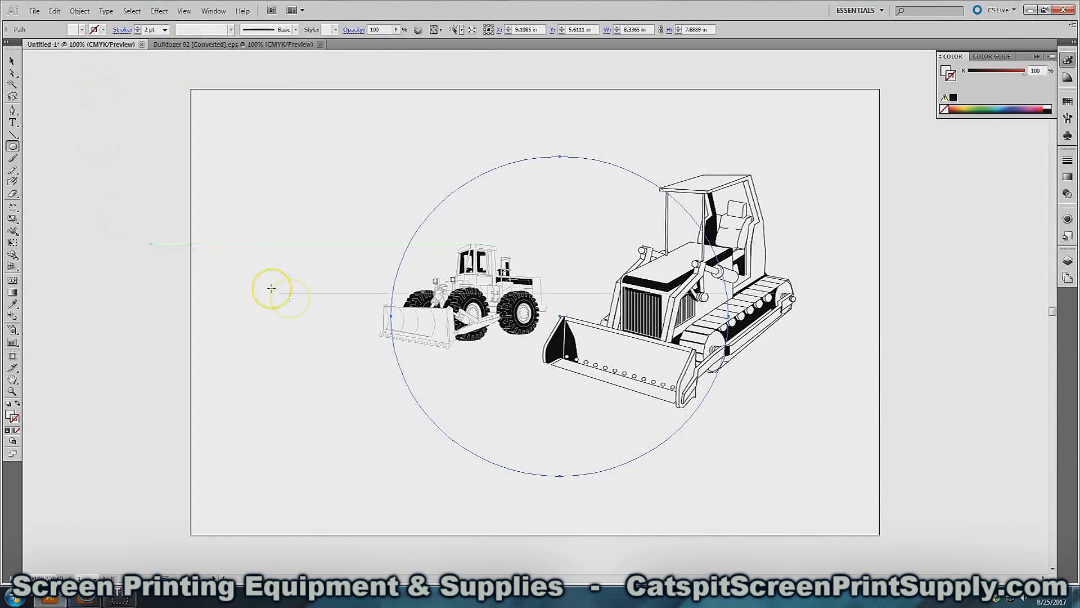
- Give the ellipse a near-black stroke (#020202) with a weight of 9 pt and deselect it
double_click(15, 417)
click(404, 365)
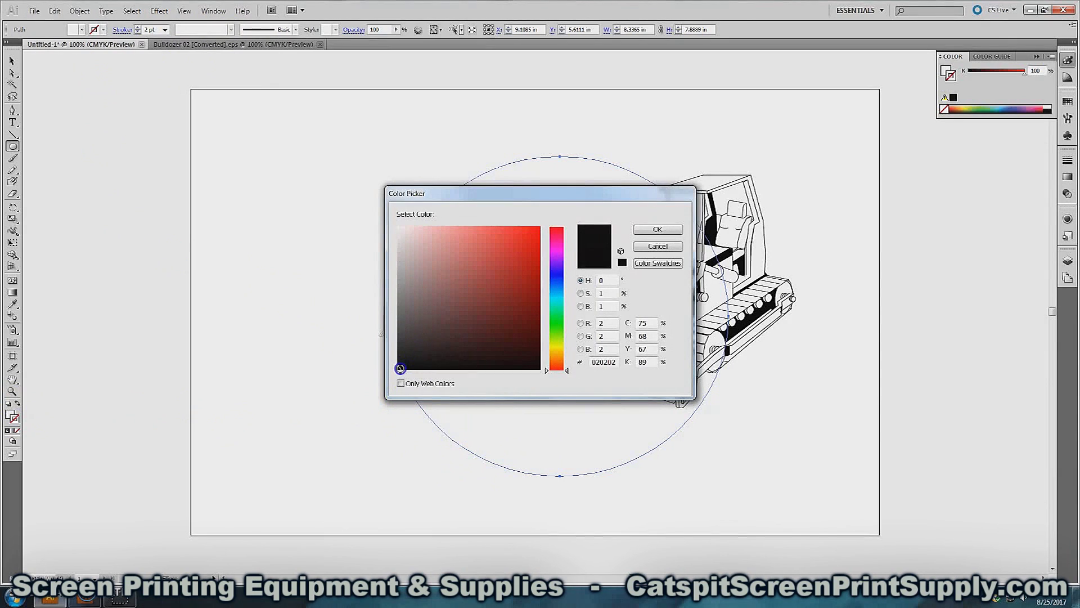
click(643, 230)
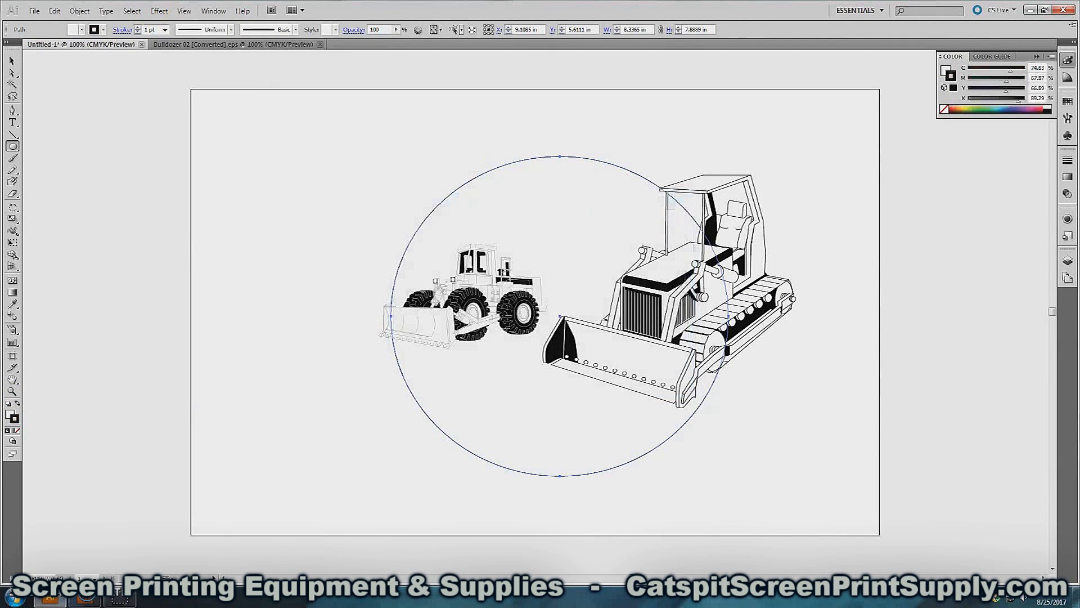
click(165, 30)
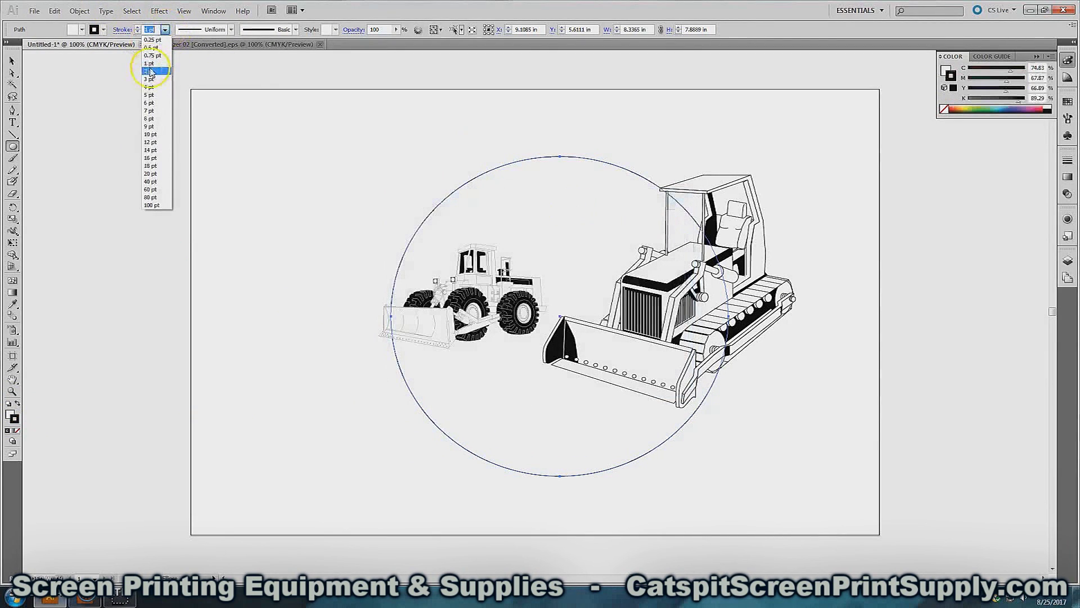
click(150, 77)
click(165, 30)
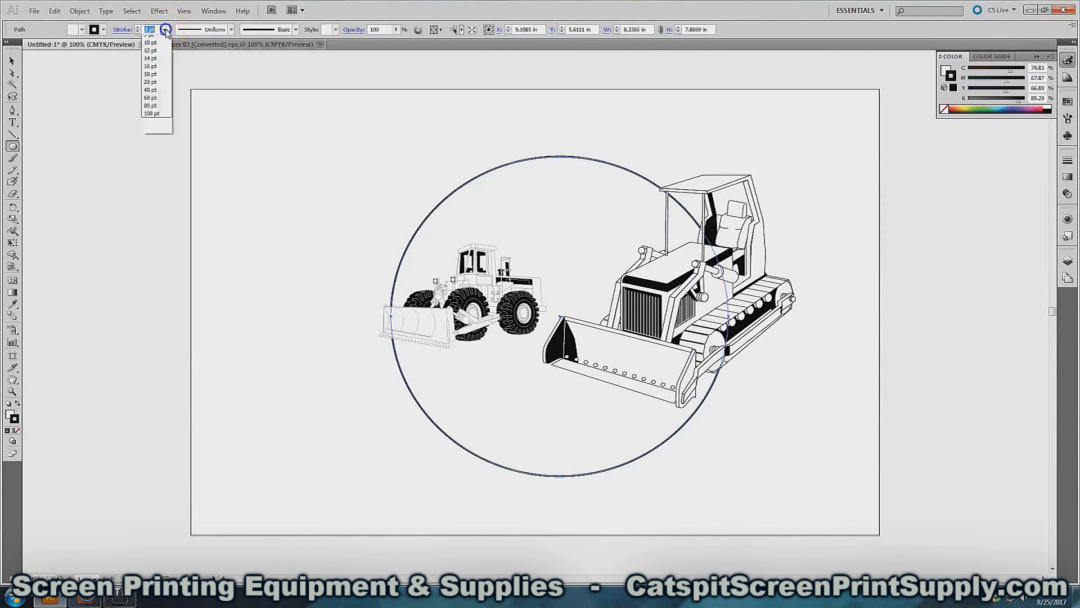
click(151, 126)
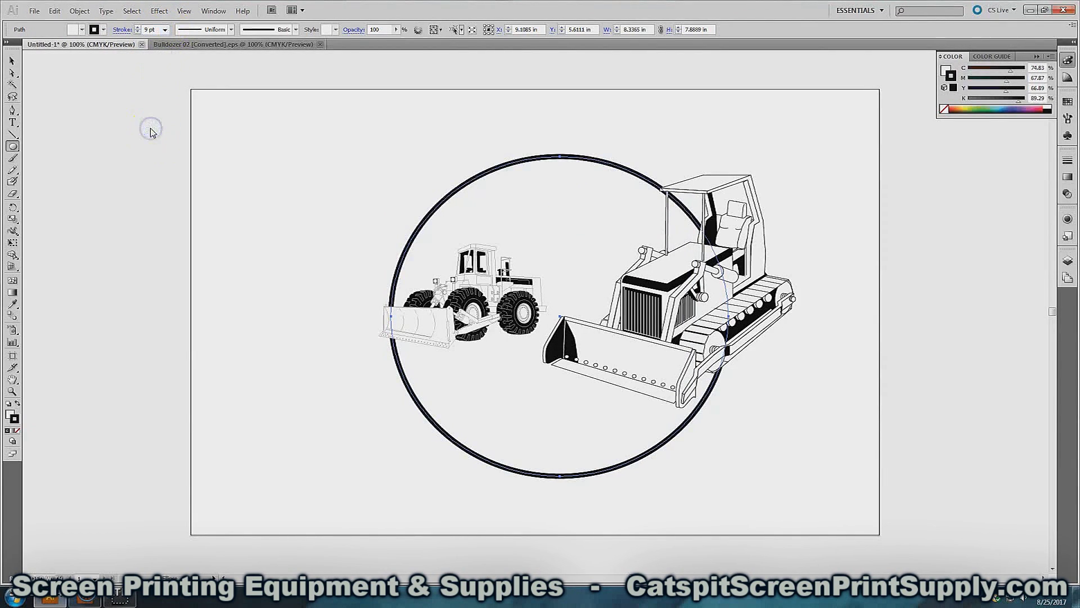
click(12, 57)
click(248, 149)
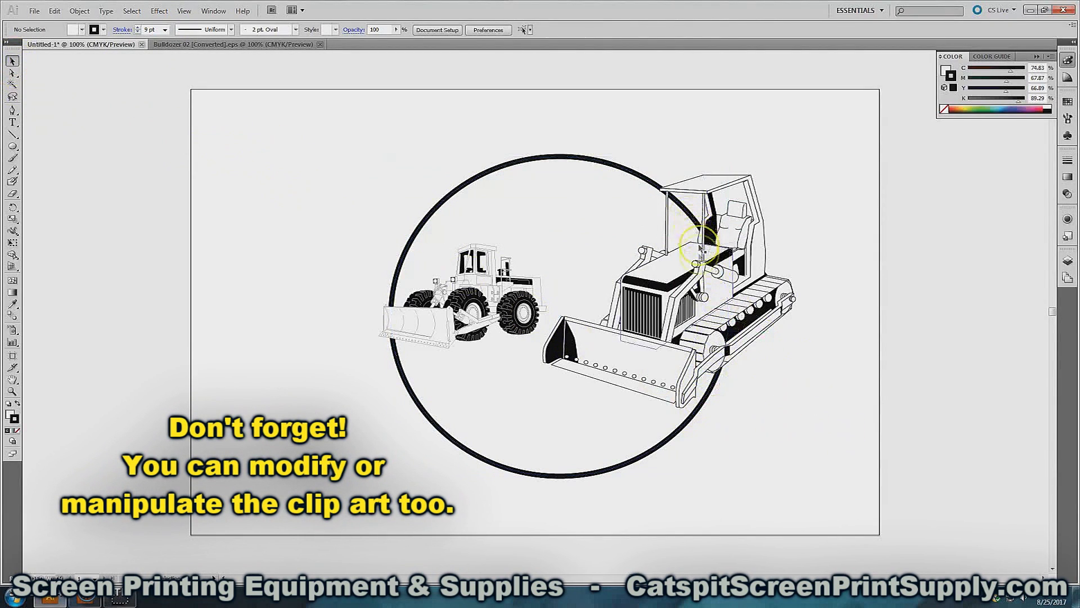
- Enlarge the wheeled bulldozer group to about 6 by 3.7 in and move it over the circle's upper-left part
click(467, 301)
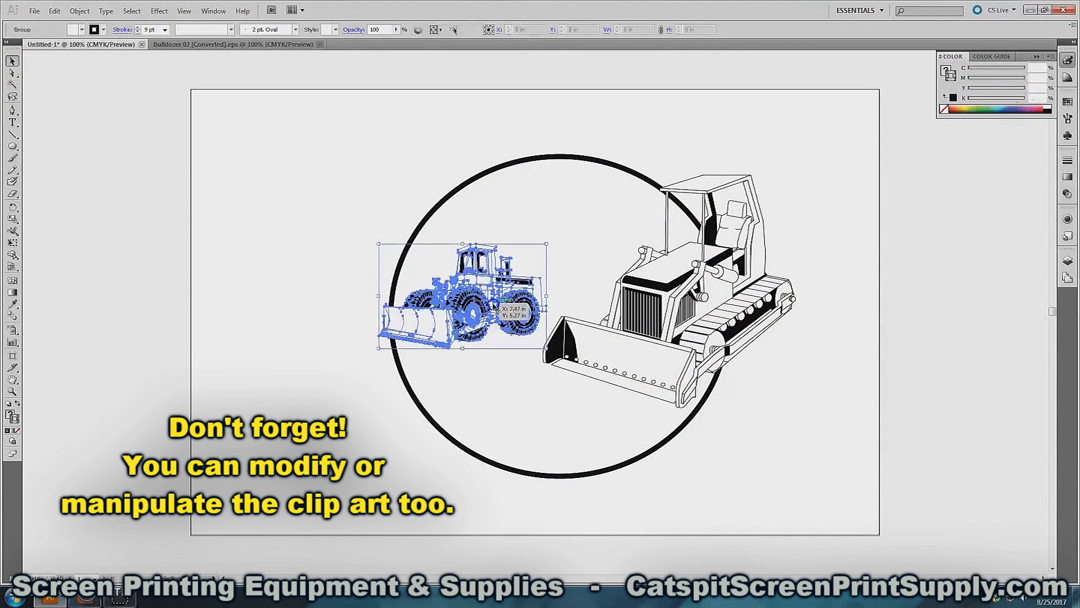
drag(548, 350, 622, 439)
drag(550, 358, 526, 317)
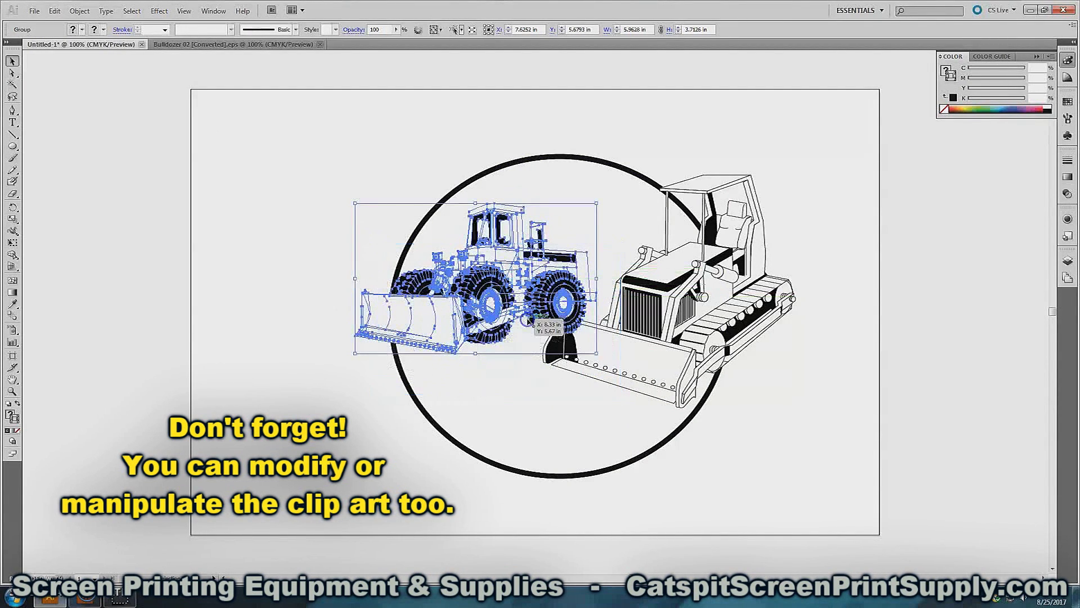
- Send the wheeled bulldozer backward in the stacking order, behind the tracked bulldozer
click(80, 11)
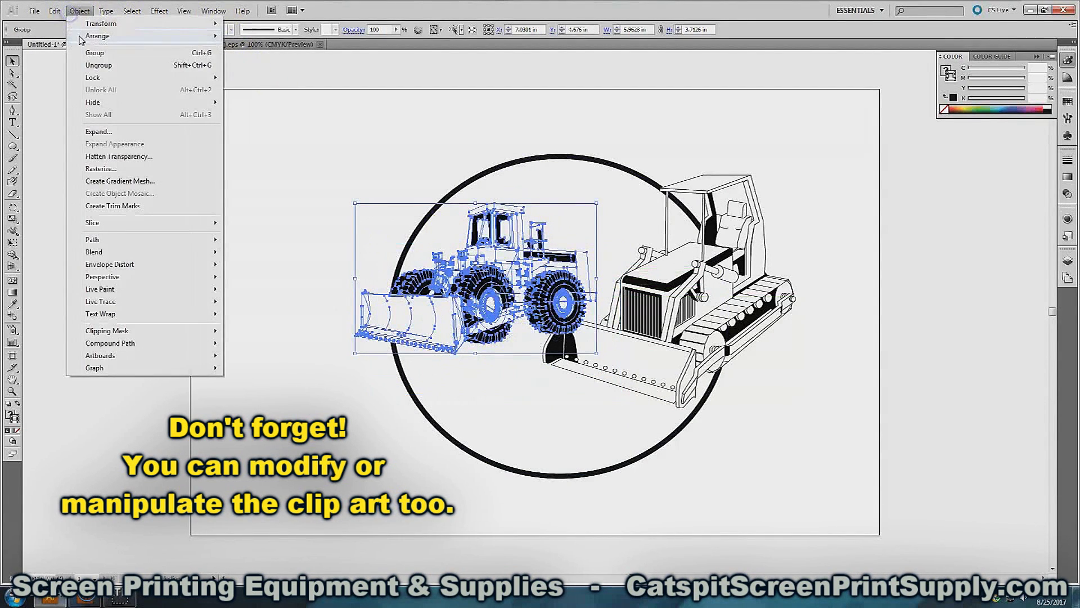
mouse_move(131, 37)
click(255, 60)
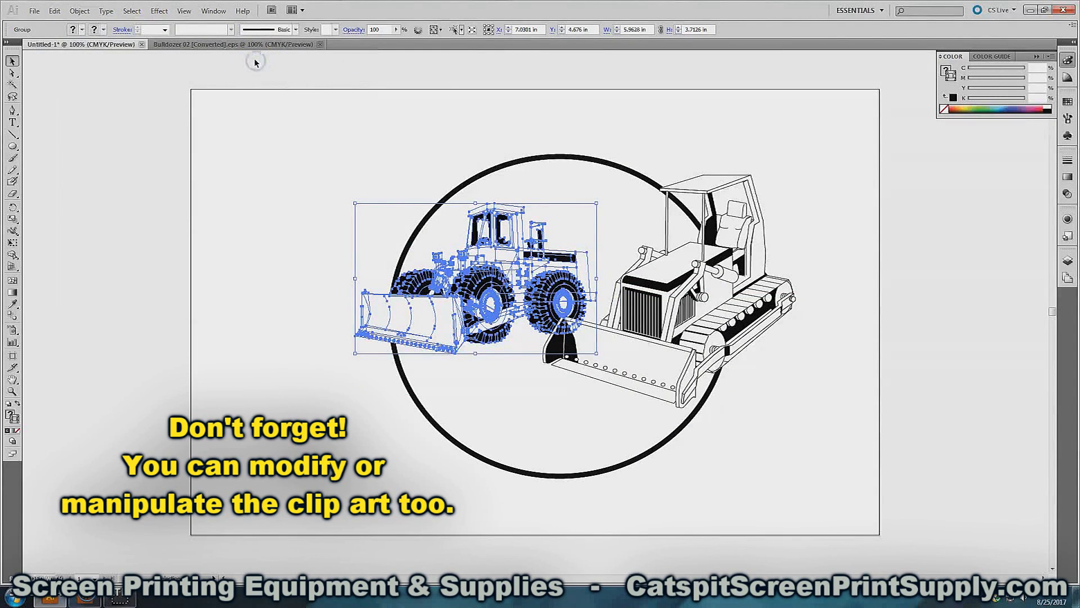
click(850, 329)
- Move the tracked bulldozer down and to the left, over the circle's lower-right part
click(748, 312)
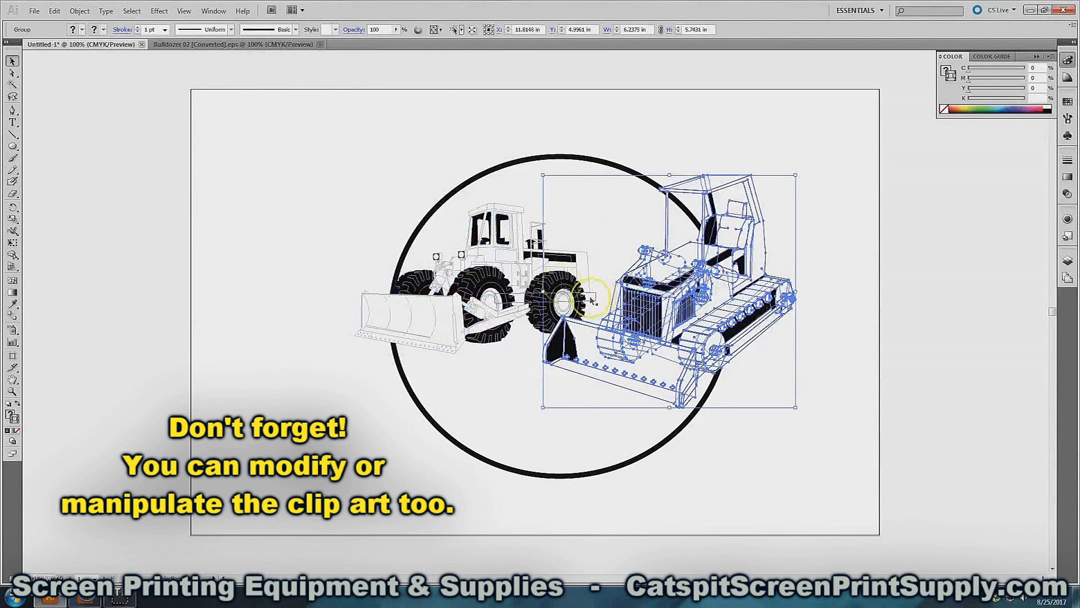
drag(675, 291, 641, 340)
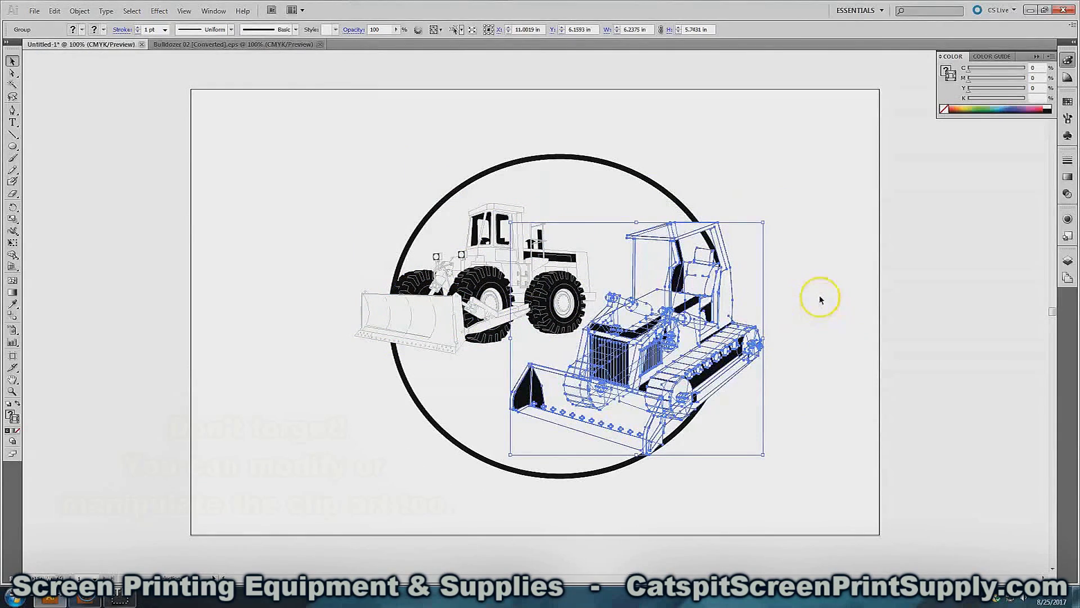
click(911, 353)
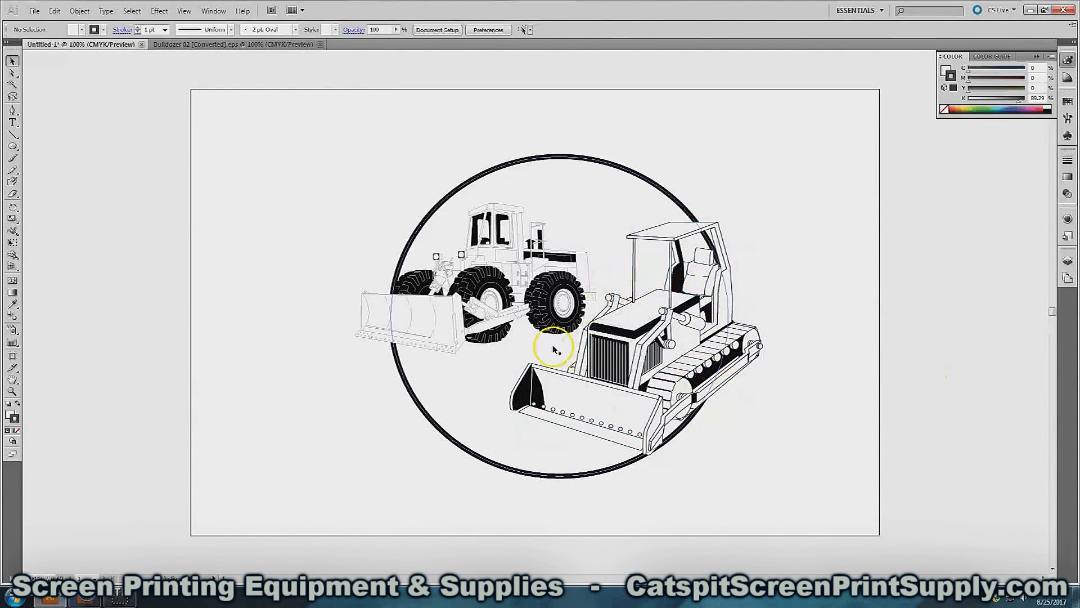
- Draw a rectangle about 11.9 by 2.2 in across the upper half of the circle and send it to the back
drag(14, 146, 36, 147)
drag(314, 186, 795, 275)
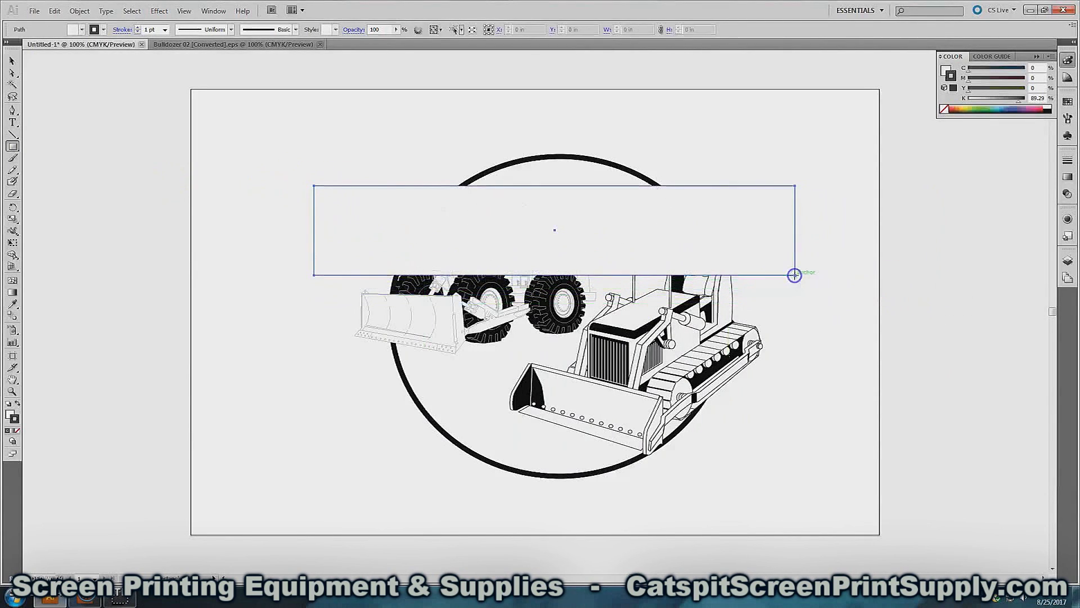
click(73, 10)
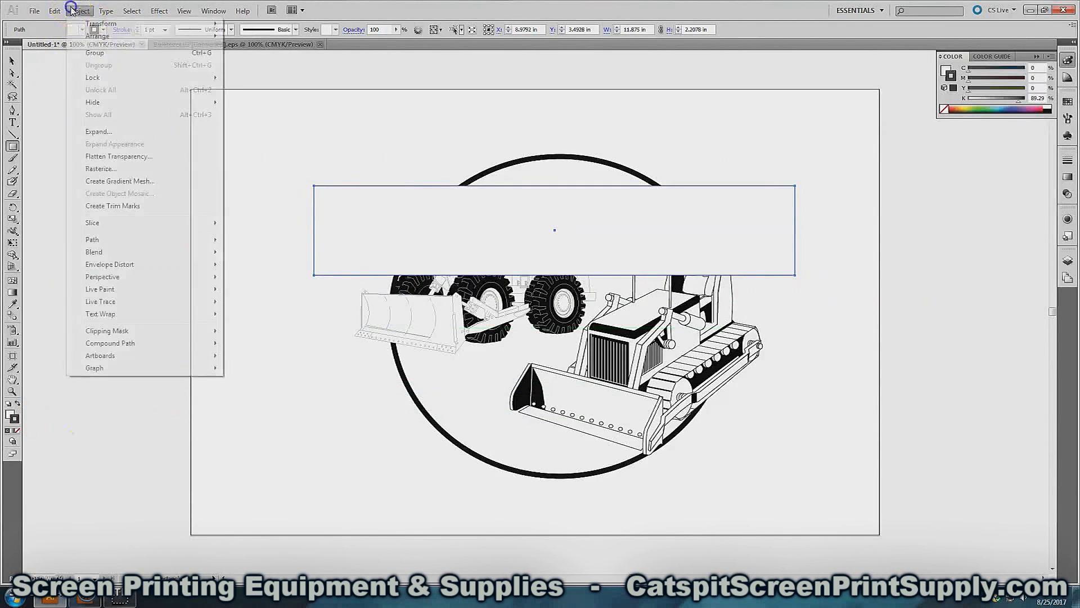
mouse_move(99, 36)
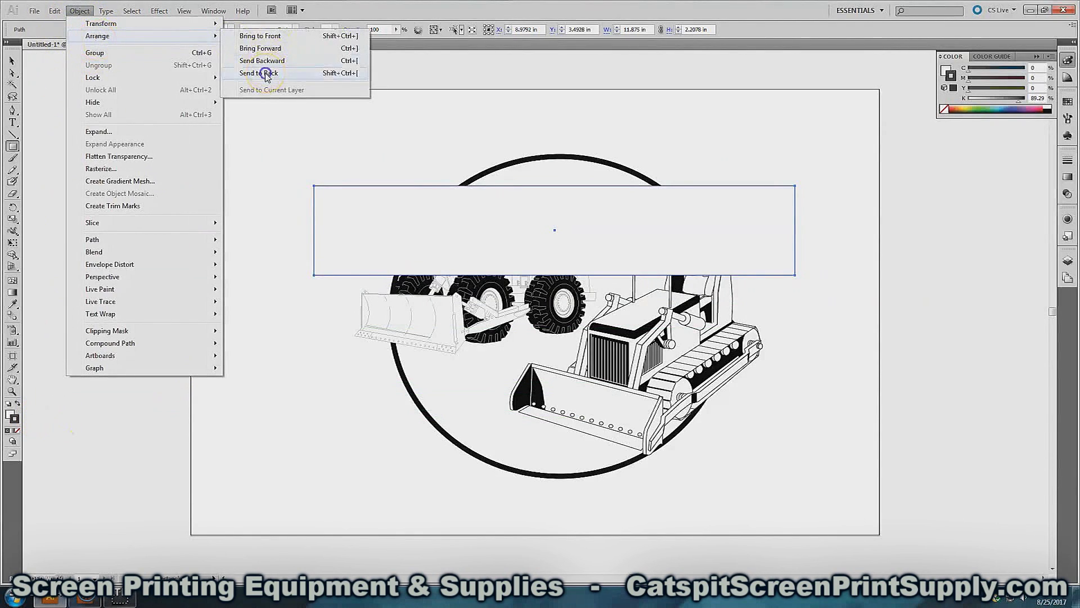
click(265, 73)
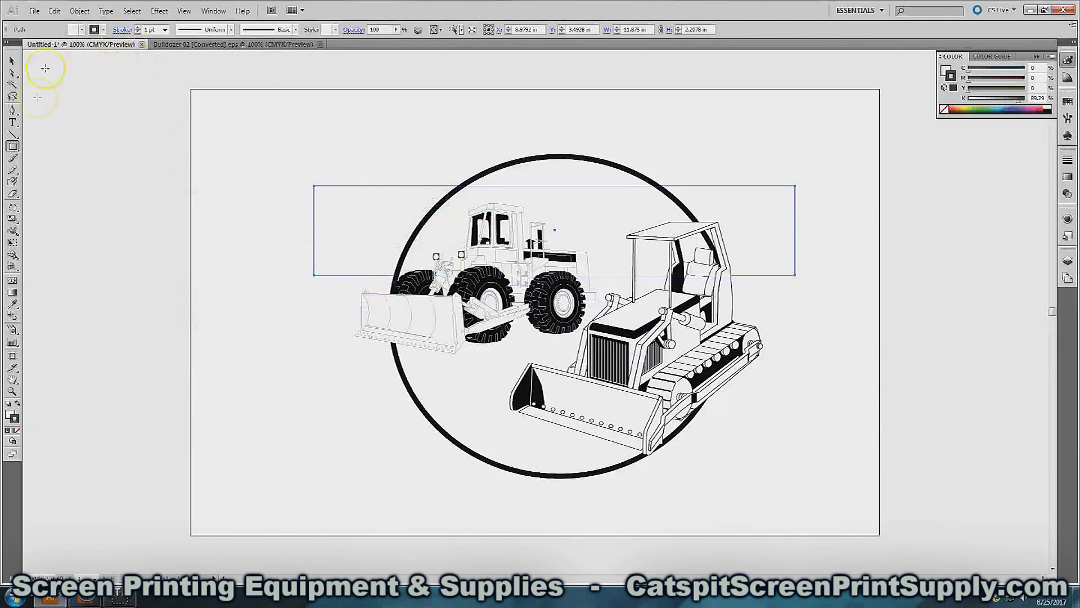
- Fill the rectangle behind the circle with black
double_click(13, 416)
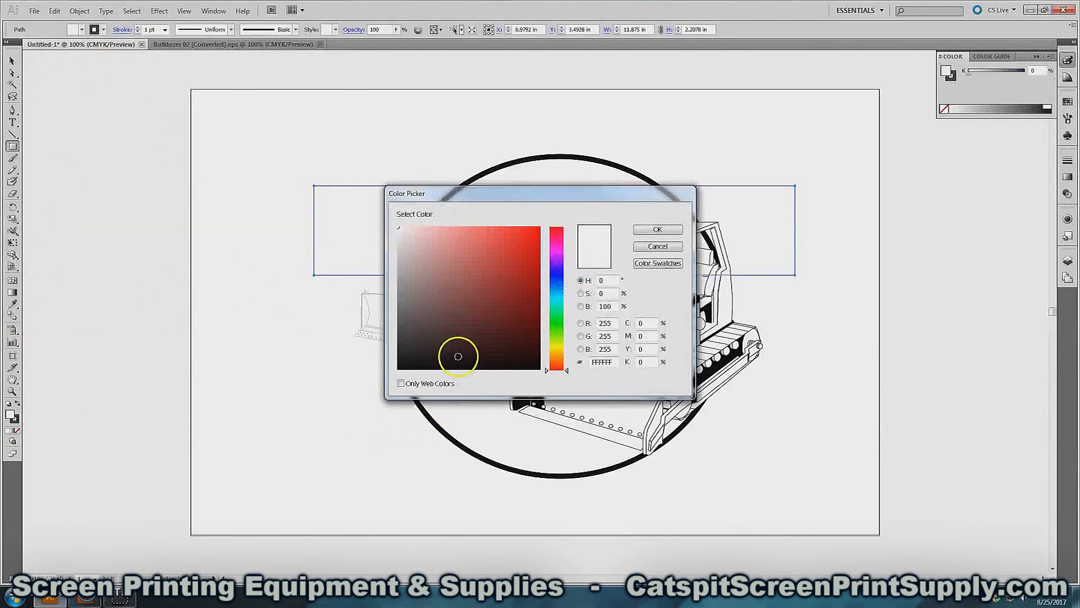
drag(459, 354, 415, 368)
click(653, 230)
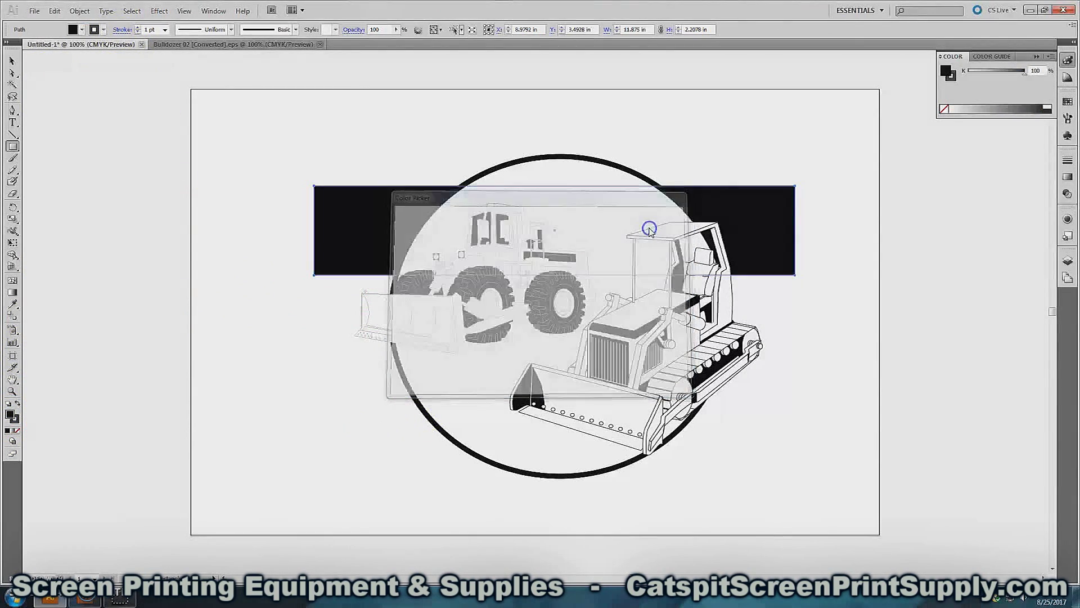
- Shift the black rectangle slightly down and to the right behind the circle, and deselect it
click(17, 58)
click(255, 186)
drag(760, 249, 765, 257)
click(819, 429)
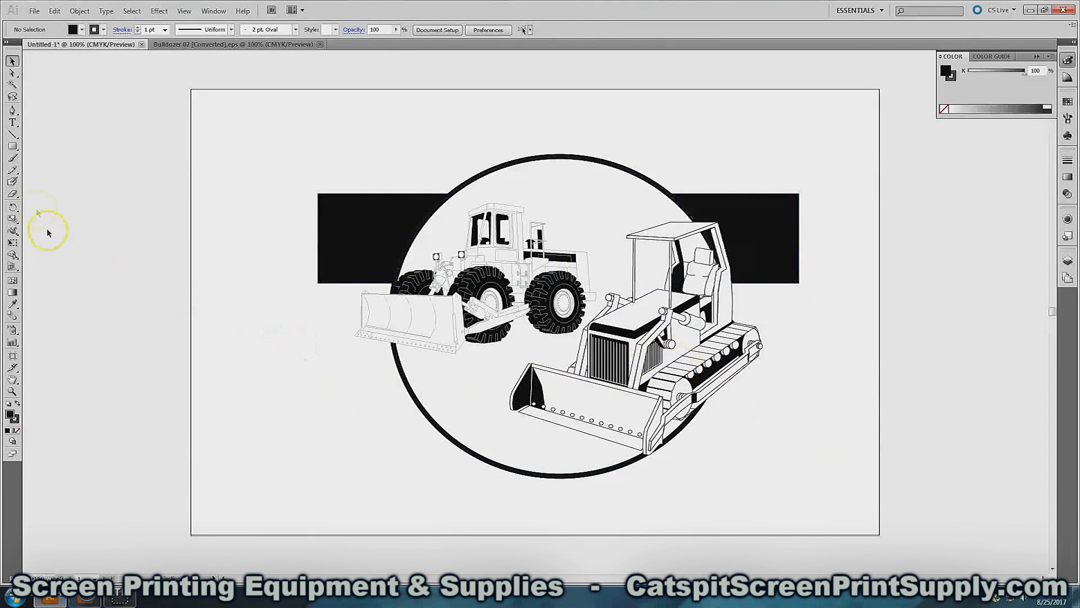
- Add the text "A Cut Above" near the artboard's upper edge and set its font size to 48 pt
click(329, 131)
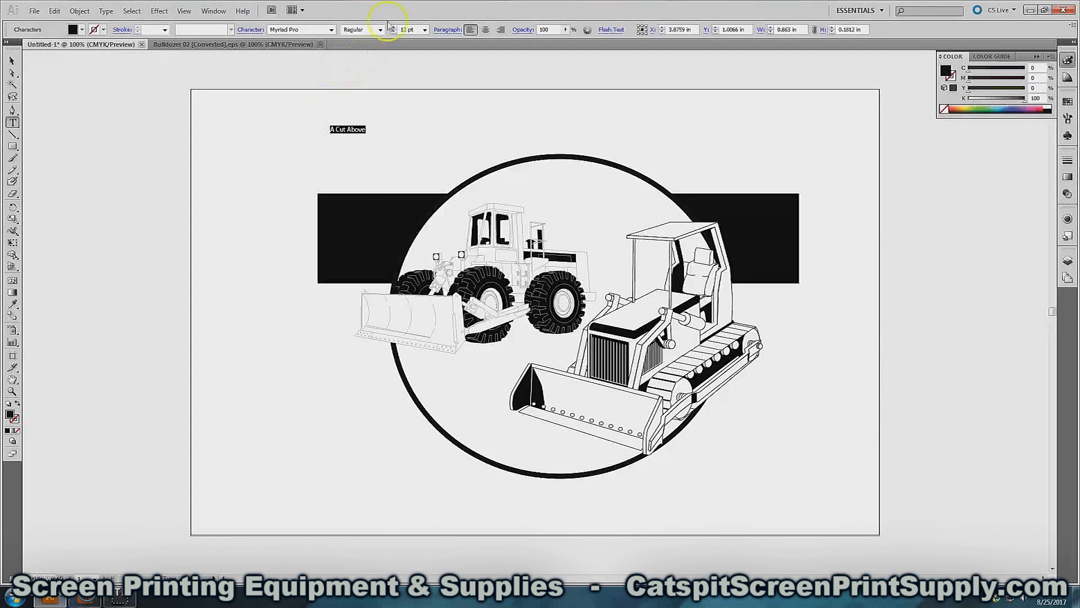
click(425, 30)
click(409, 157)
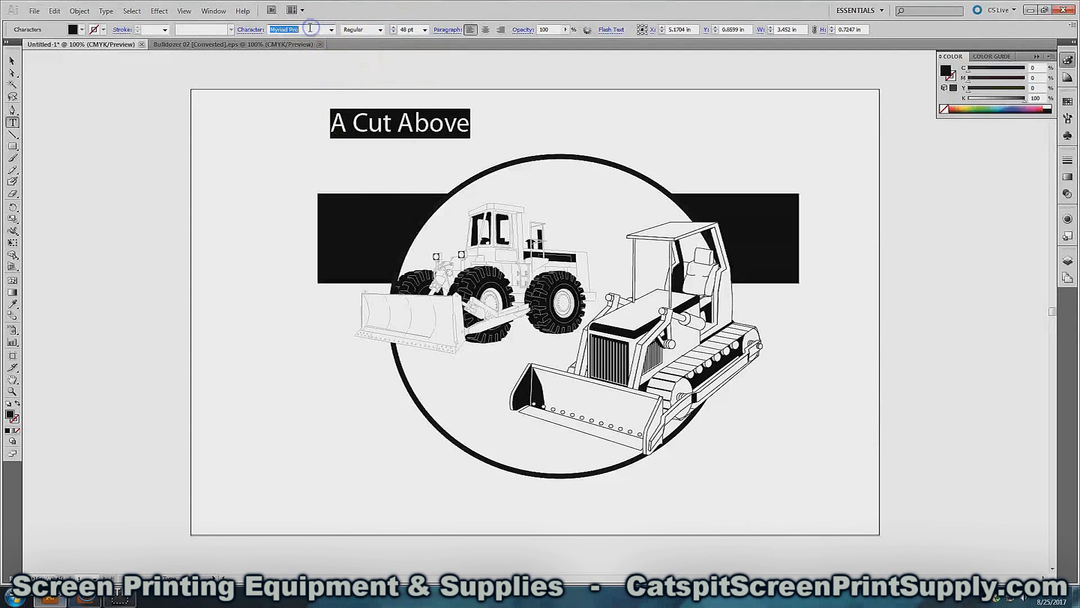
- Try successive fonts on the "A Cut Above" text and settle on Poplar Std Black
key(Down)
key(Down)
key(Down)
key(Down)
key(Down)
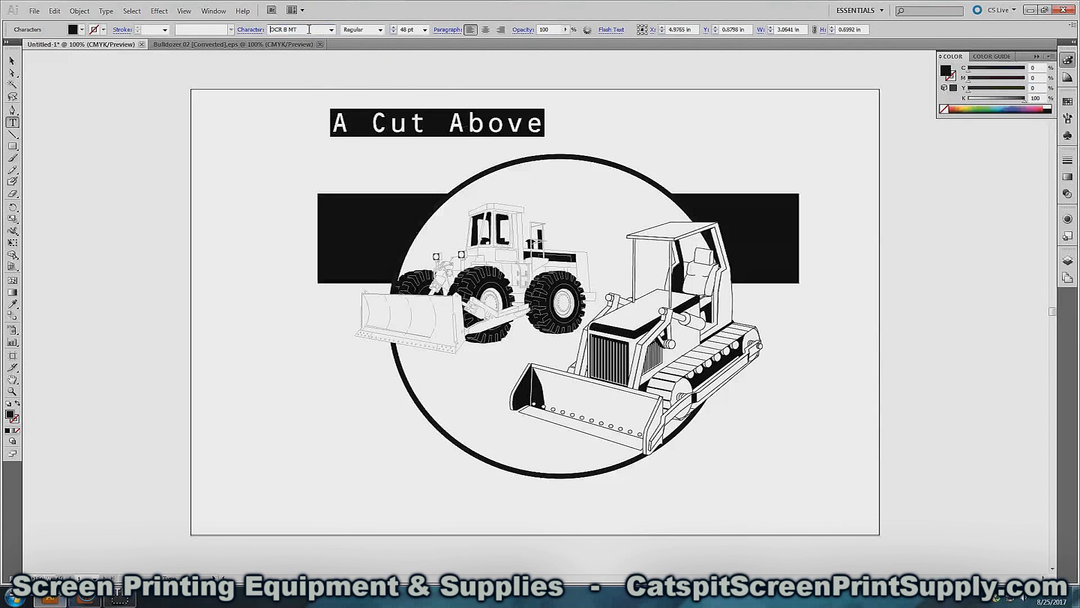
key(Down)
key(Down)
key(Down)
key(Down)
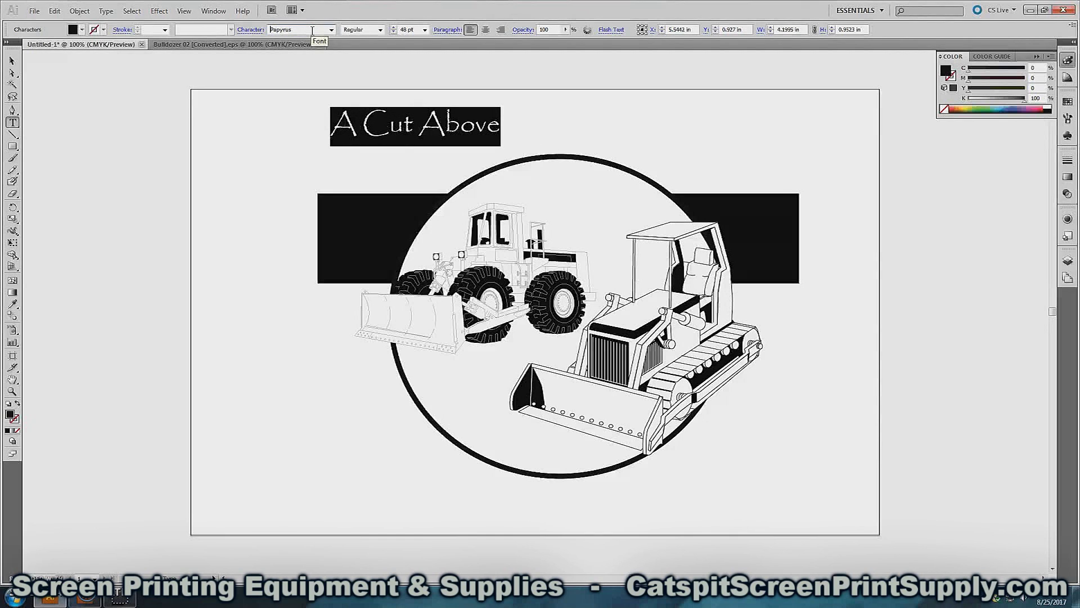
key(Down)
key(Down)
key(Down)
key(Down)
key(Down)
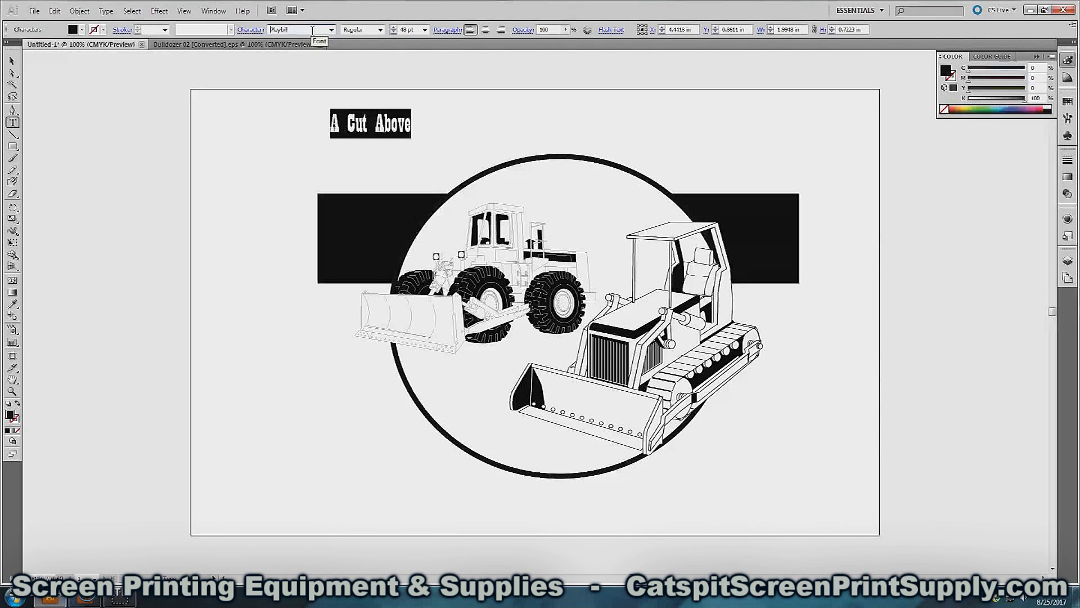
key(Down)
key(Down)
key(Down)
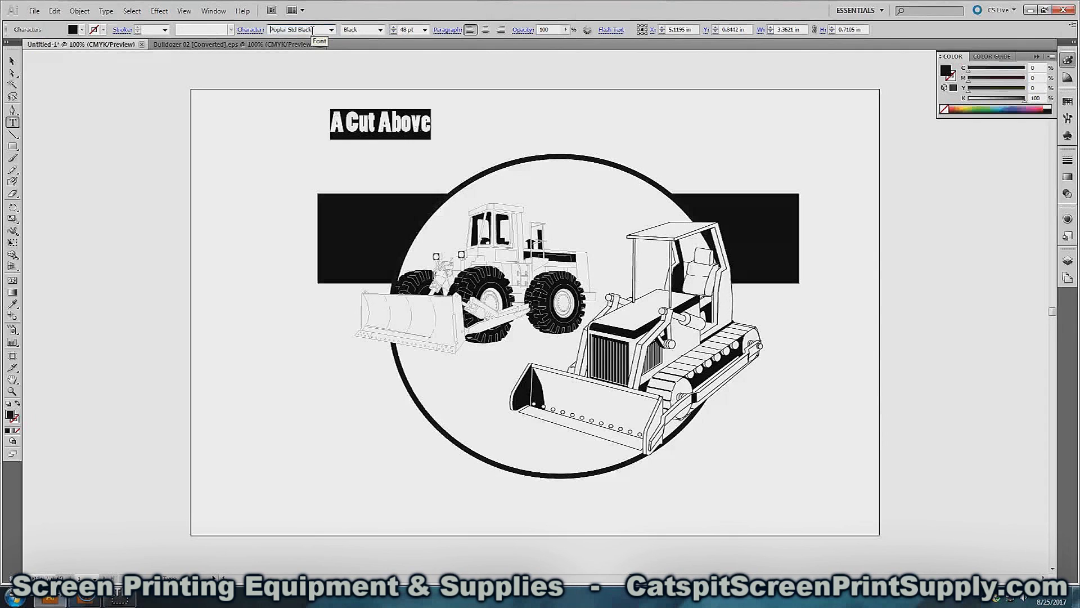
key(Down)
key(Down)
key(Up)
key(Up)
- Move the "A Cut Above" text to just above the top of the circle
click(13, 60)
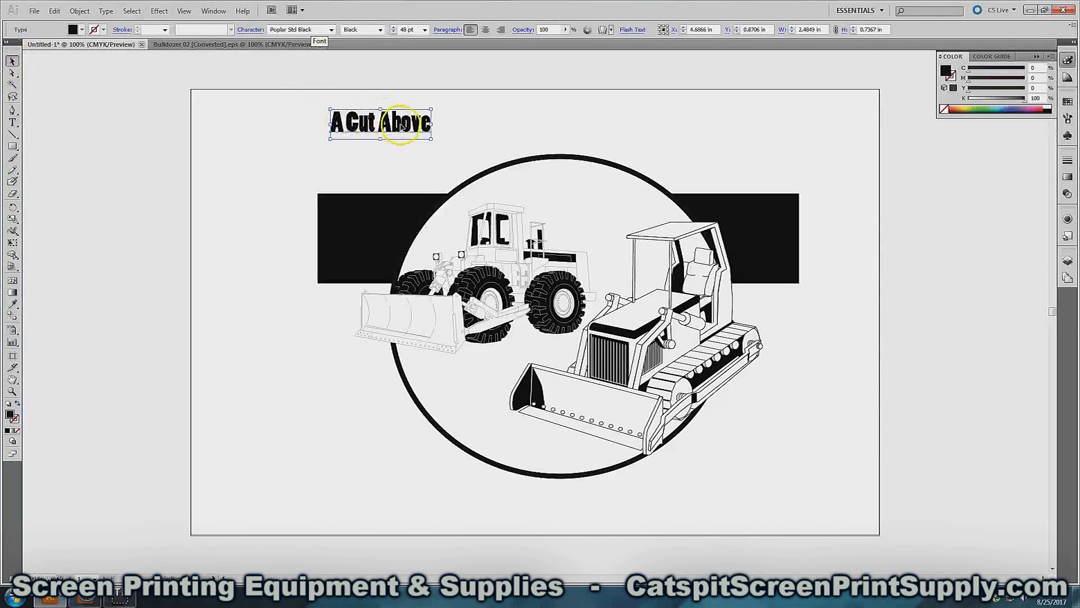
drag(403, 128, 552, 133)
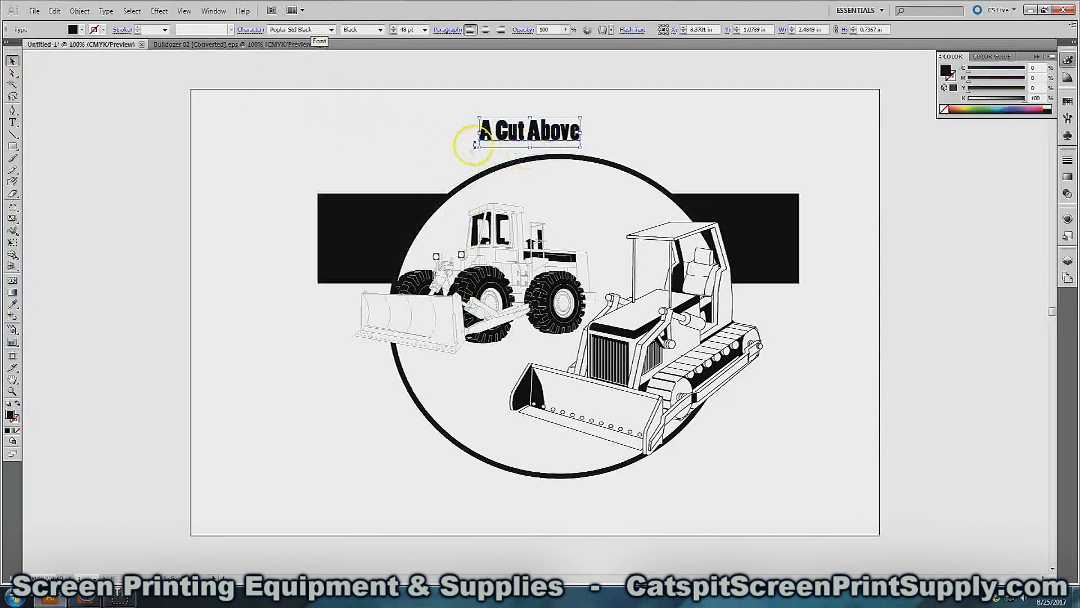
- Enlarge the "A Cut Above" text to about 202 pt and position it across the top of the circle and black bar
drag(504, 135, 380, 164)
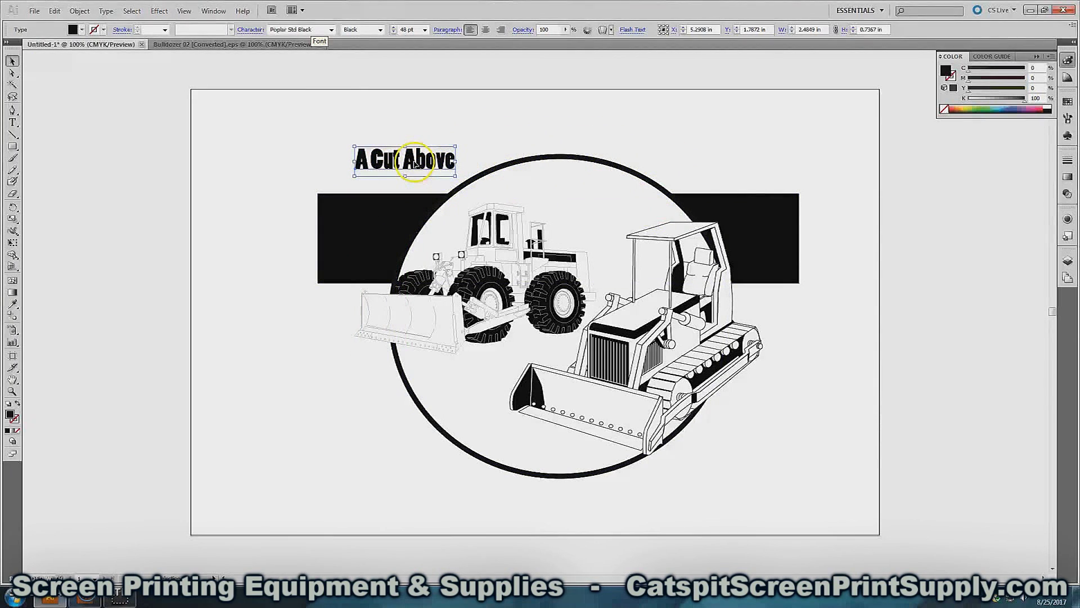
drag(454, 176, 778, 273)
drag(631, 230, 621, 176)
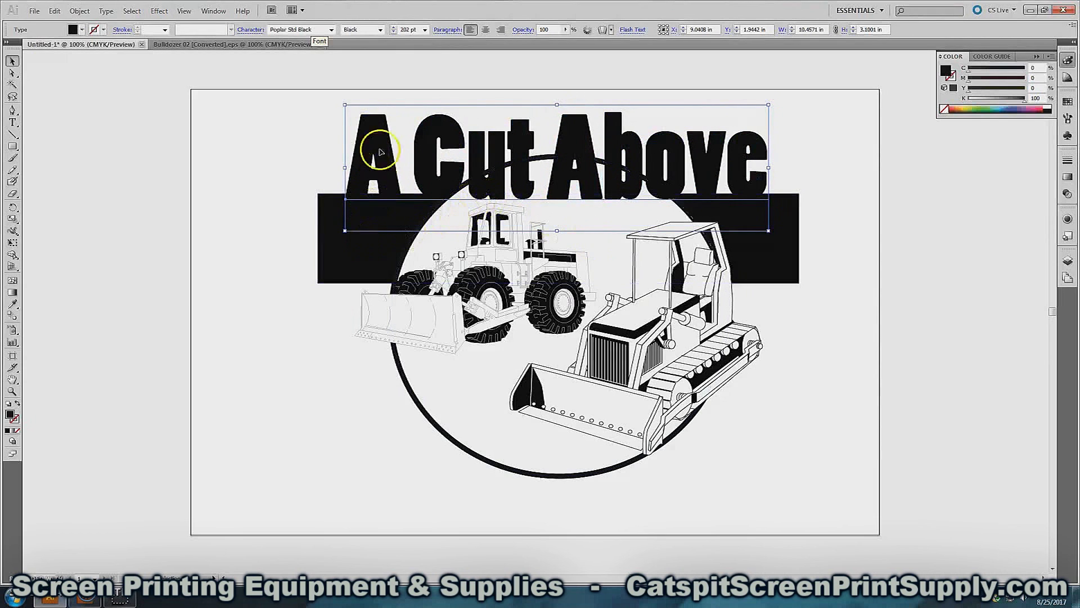
- Give the "A Cut Above" text a white (FFFFFF) 3 pt stroke and deselect it
double_click(16, 421)
mouse_move(414, 294)
mouse_down()
mouse_move(421, 246)
mouse_move(397, 226)
mouse_up()
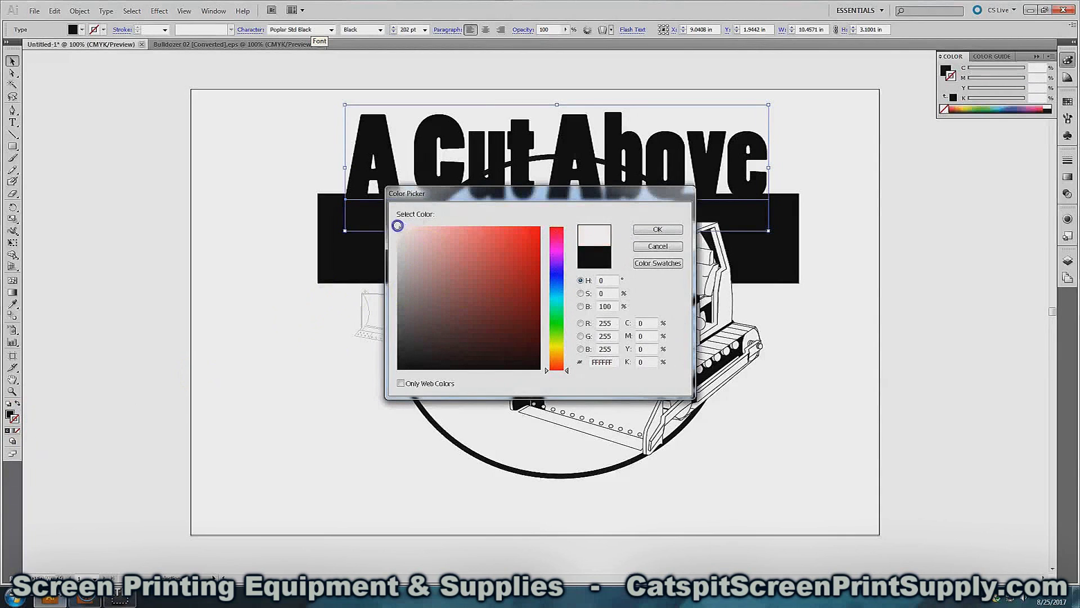
click(681, 230)
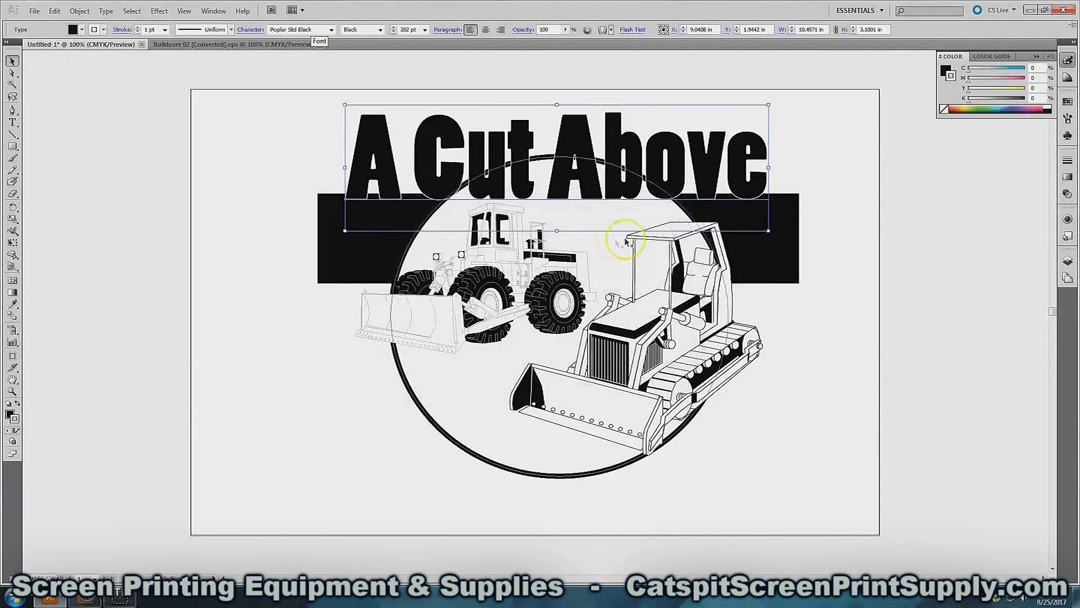
click(165, 30)
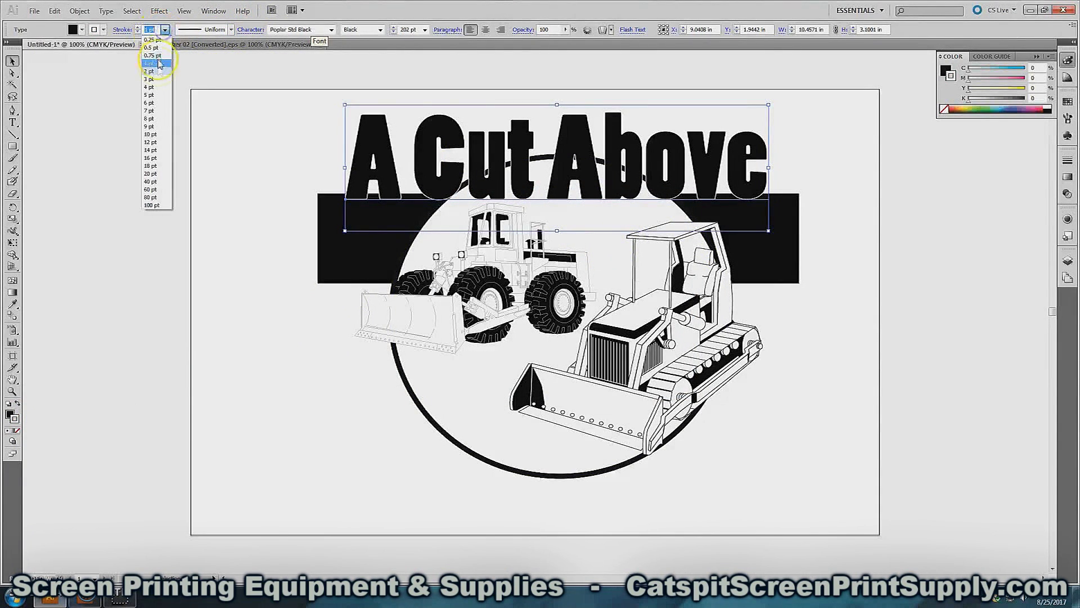
click(155, 79)
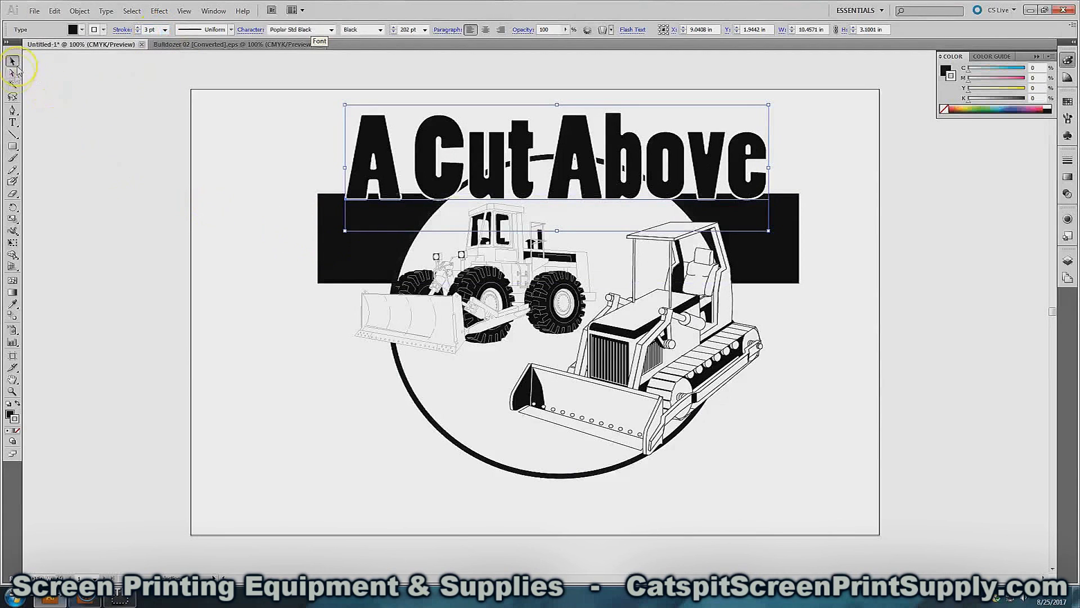
click(259, 107)
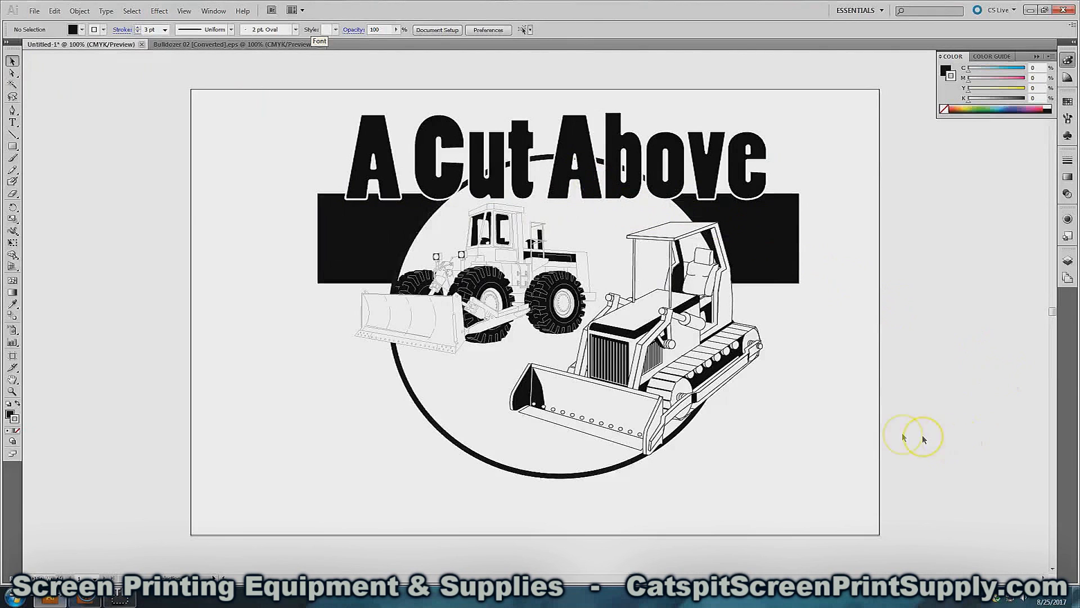
- Select the black bar behind the circle and show its gradient settings
click(350, 229)
click(345, 270)
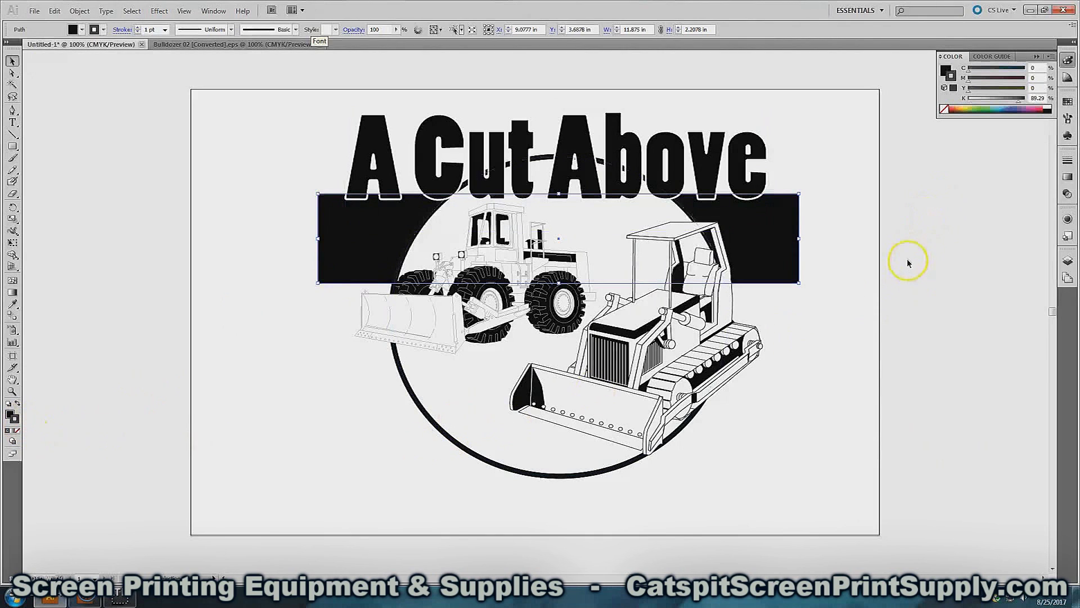
click(1067, 178)
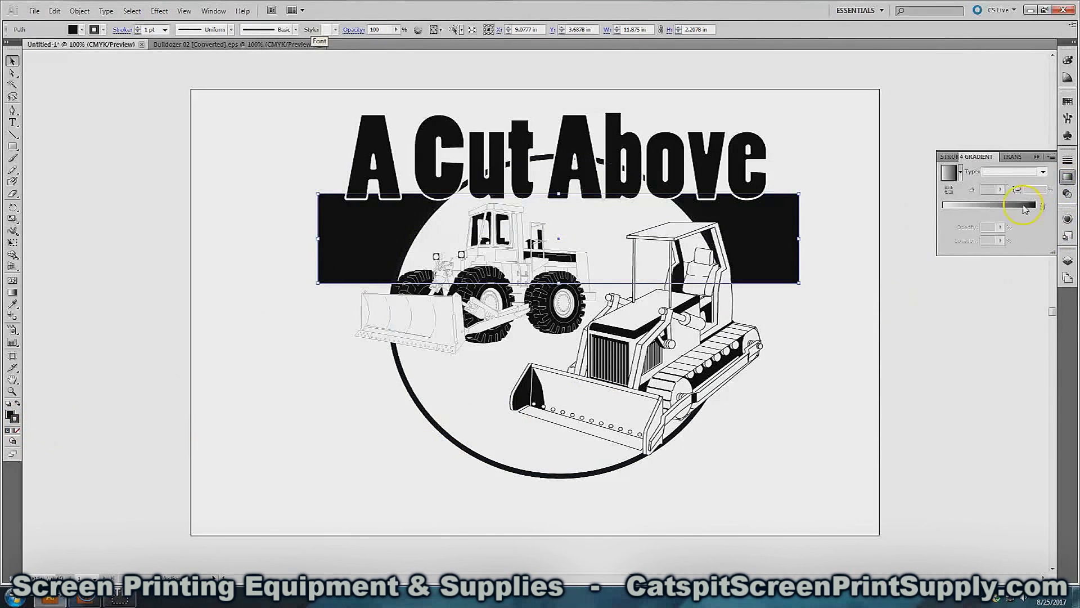
click(934, 193)
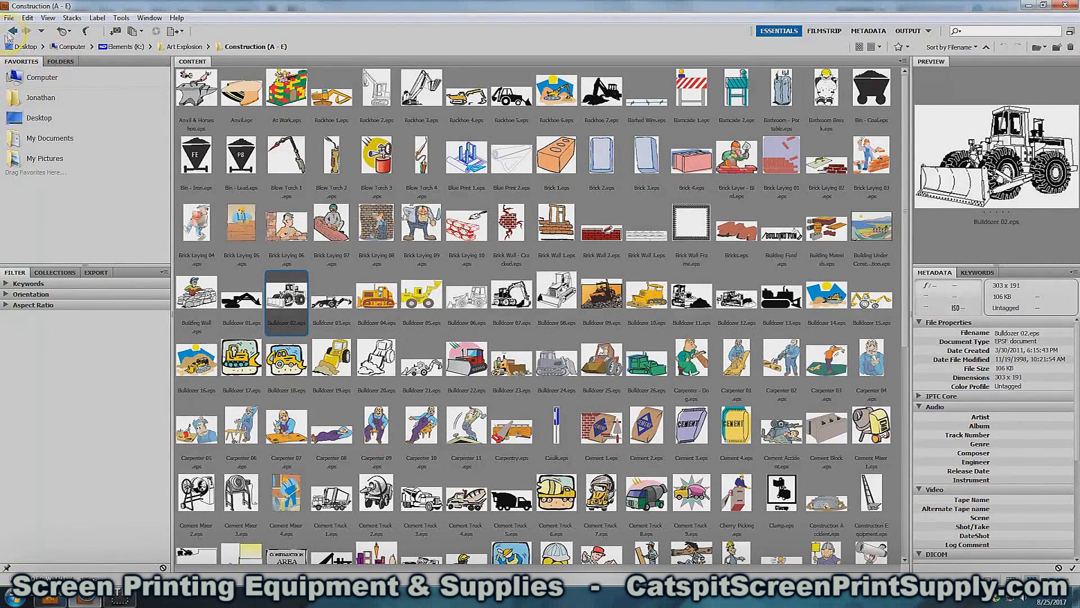
- Browse the Arrows (0901 - 1200) folder of the Art Explosion clip art library in Bridge
click(12, 32)
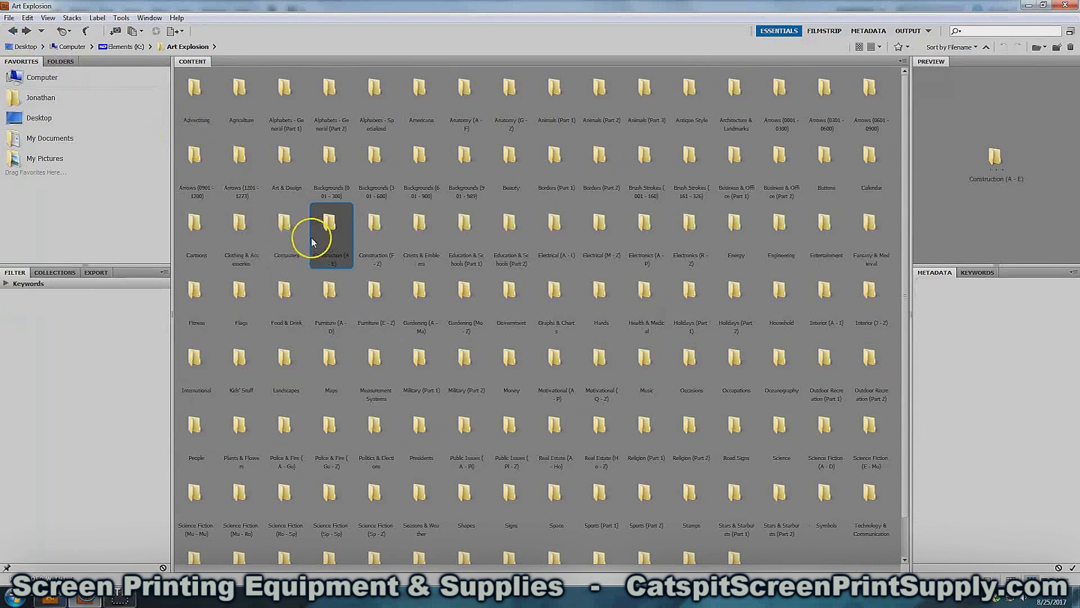
double_click(198, 163)
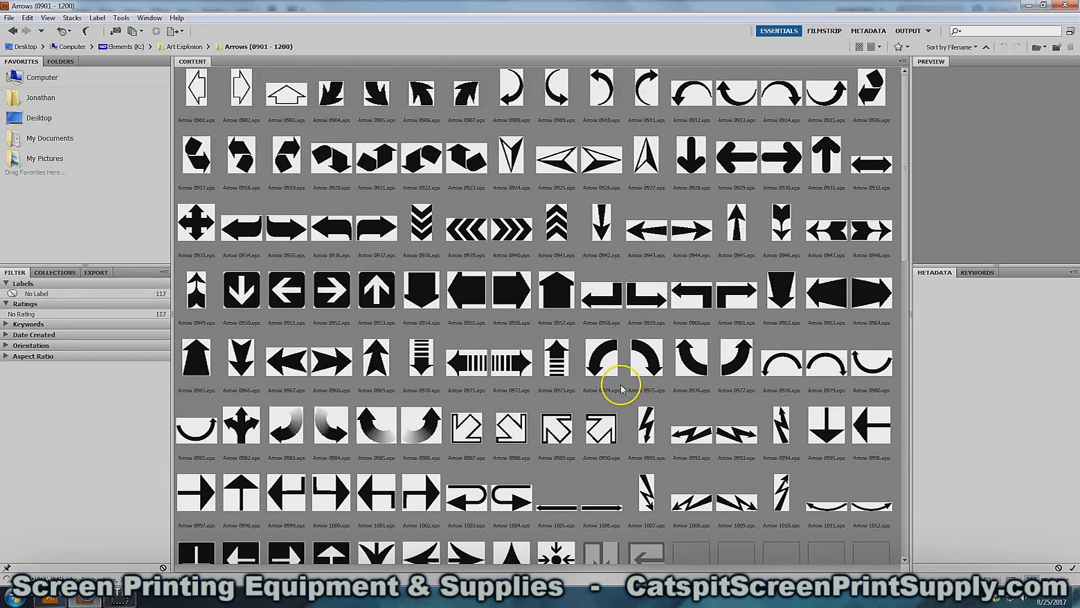
scroll(621, 384, down, 2)
scroll(620, 384, down, 3)
scroll(621, 386, down, 4)
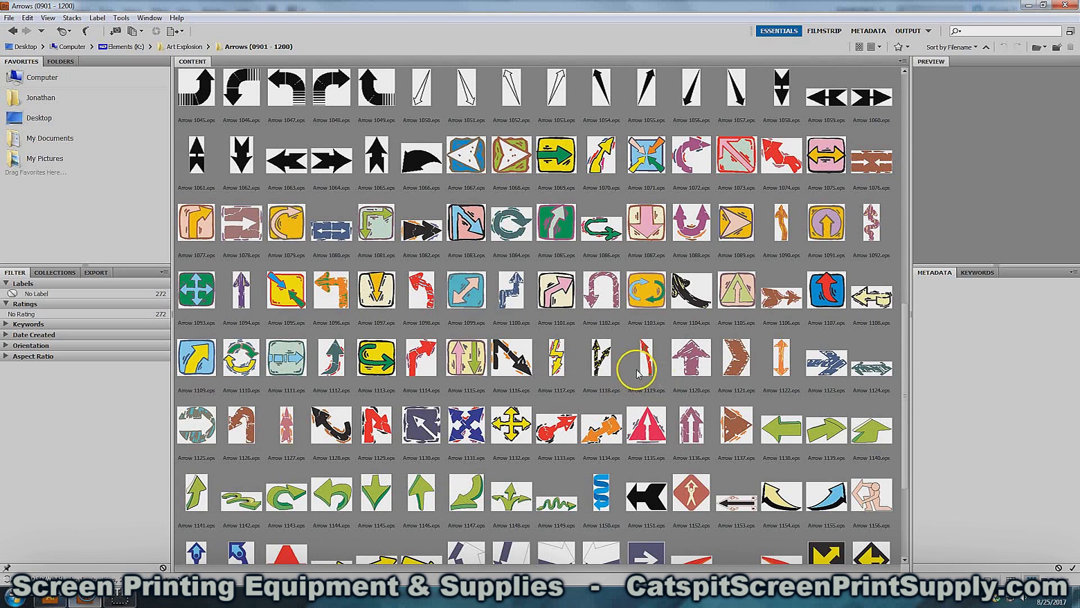
scroll(533, 411, down, 3)
scroll(532, 413, up, 9)
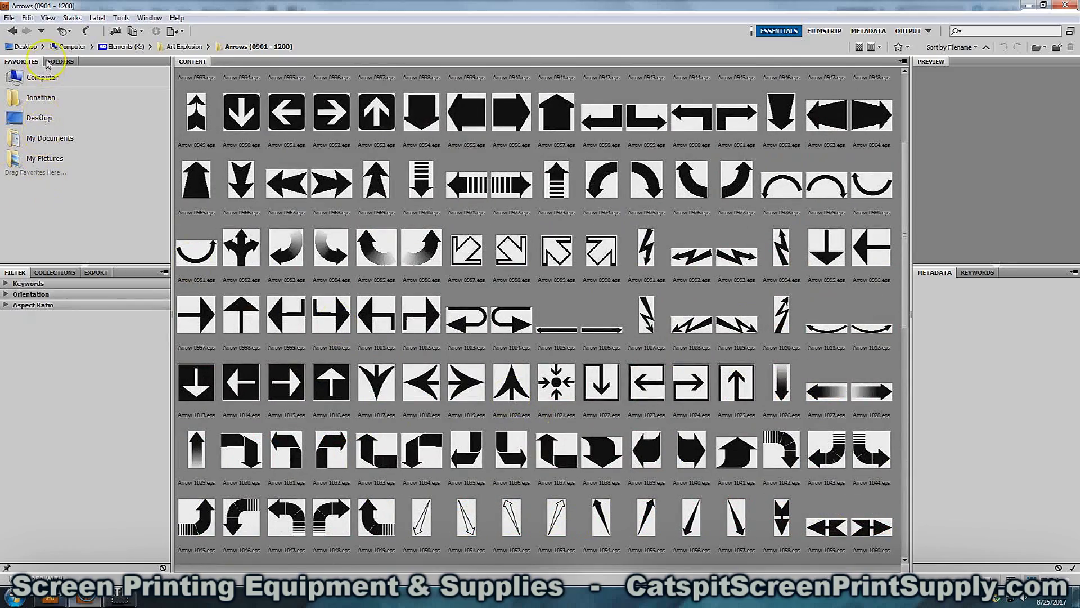
- Find the Checkered Flags.eps clip art in Transportation > Car Parts of the Art Explosion library and open it in Illustrator
click(13, 32)
click(464, 329)
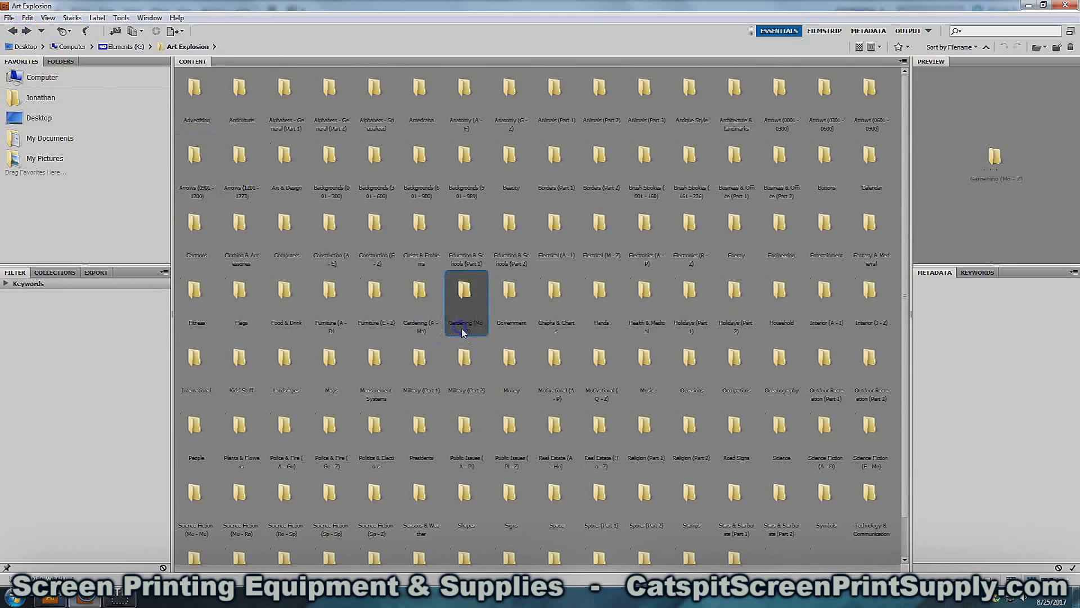
scroll(464, 332, down, 1)
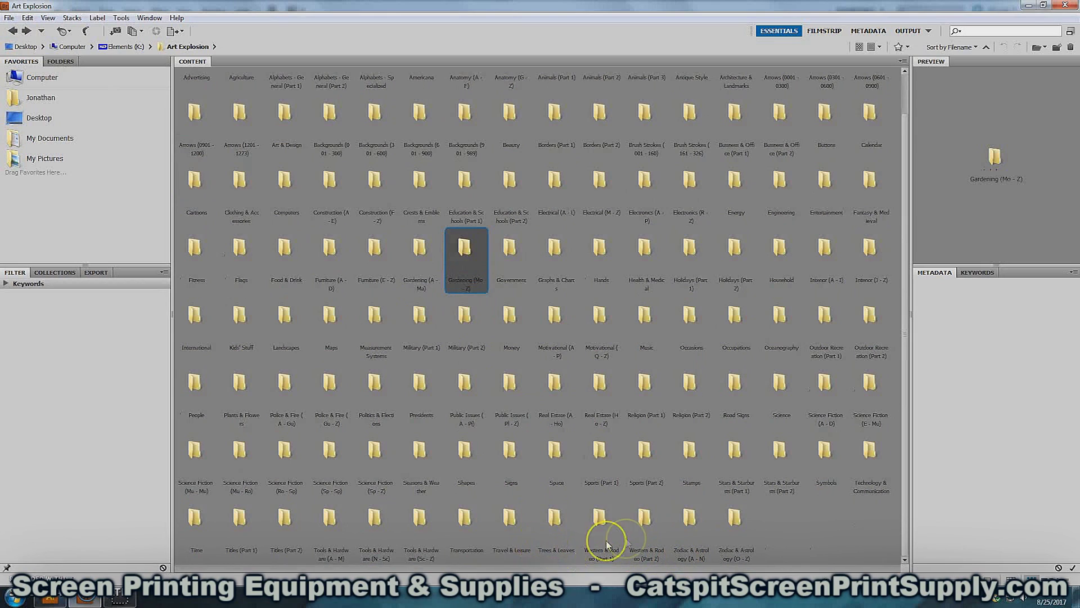
double_click(471, 518)
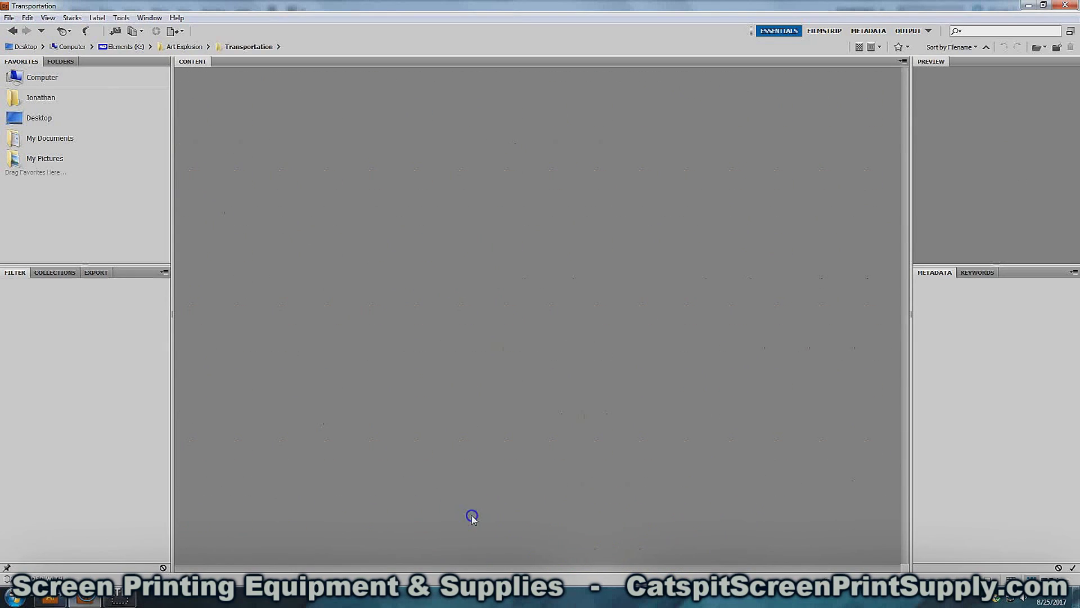
double_click(421, 96)
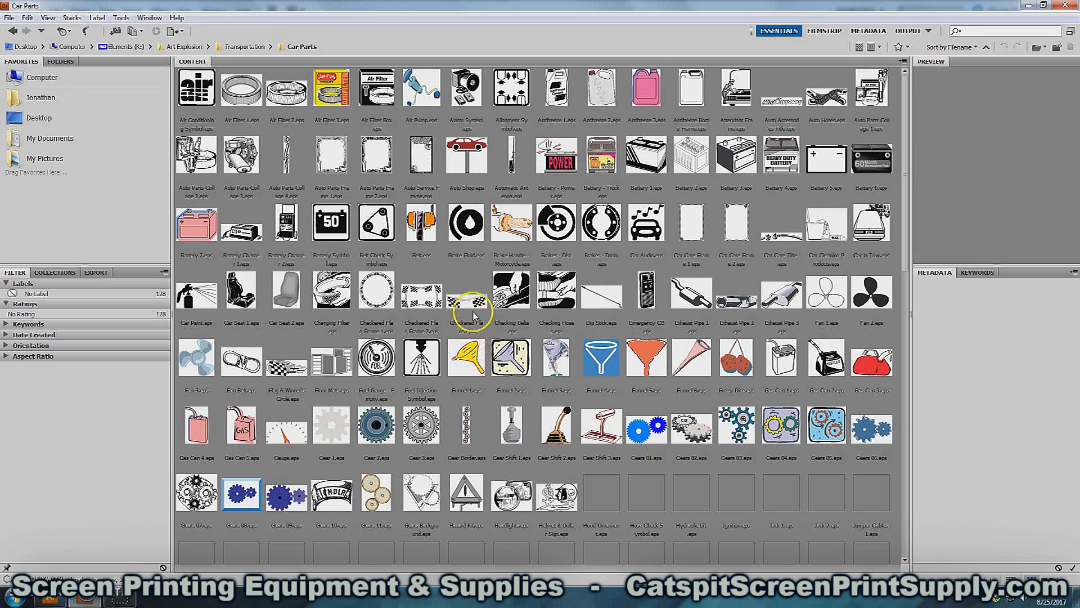
click(473, 304)
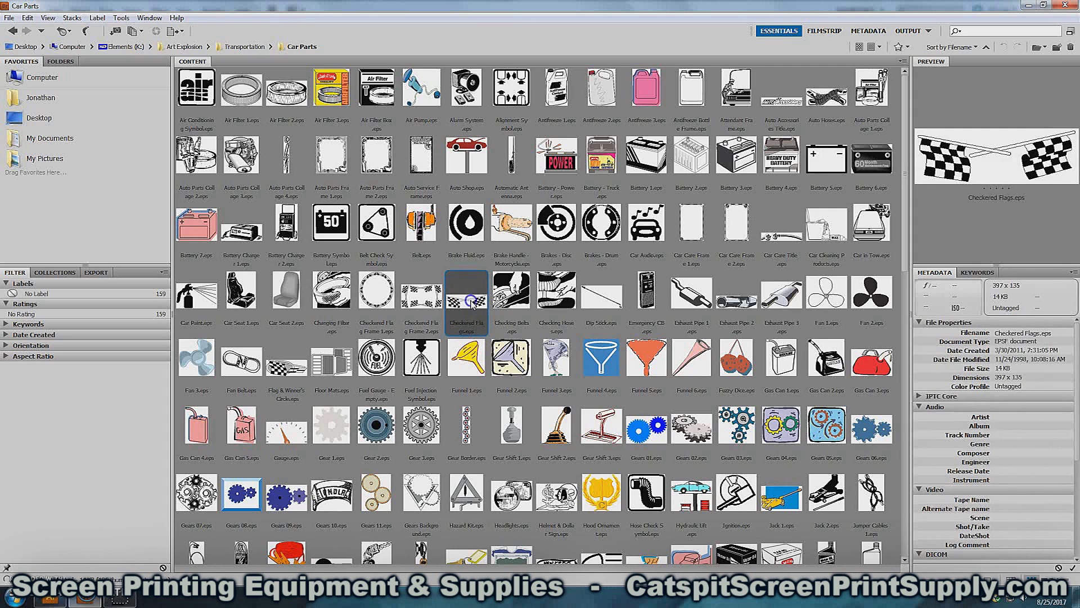
double_click(472, 304)
- Copy all the checkered flags artwork into the Untitled-1 design and place it on the empty area beside the circle's lower left
key(ctrl+a)
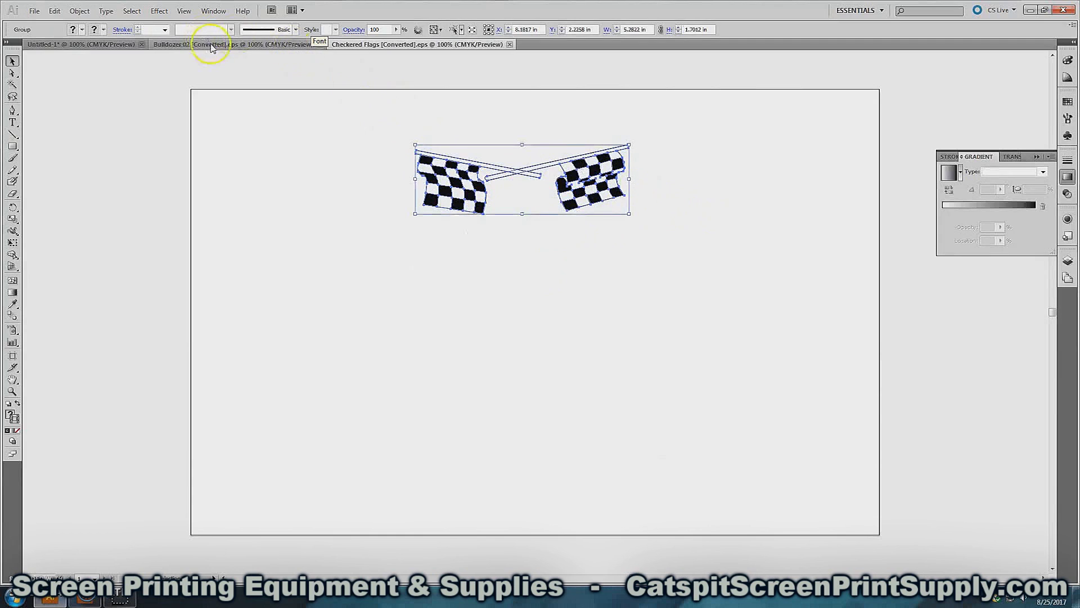
key(ctrl+c)
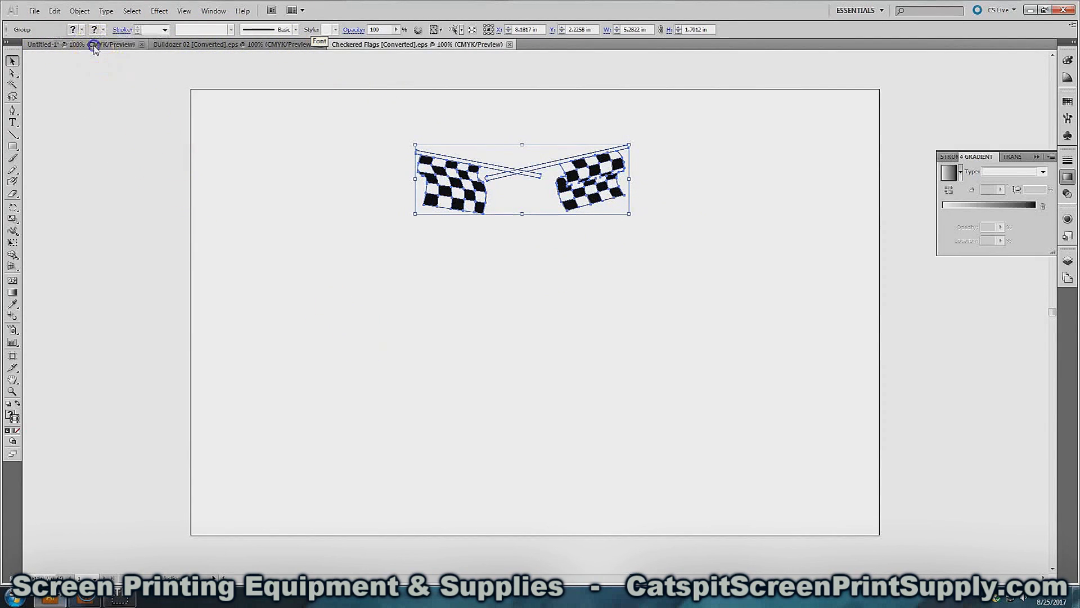
click(97, 43)
key(ctrl+v)
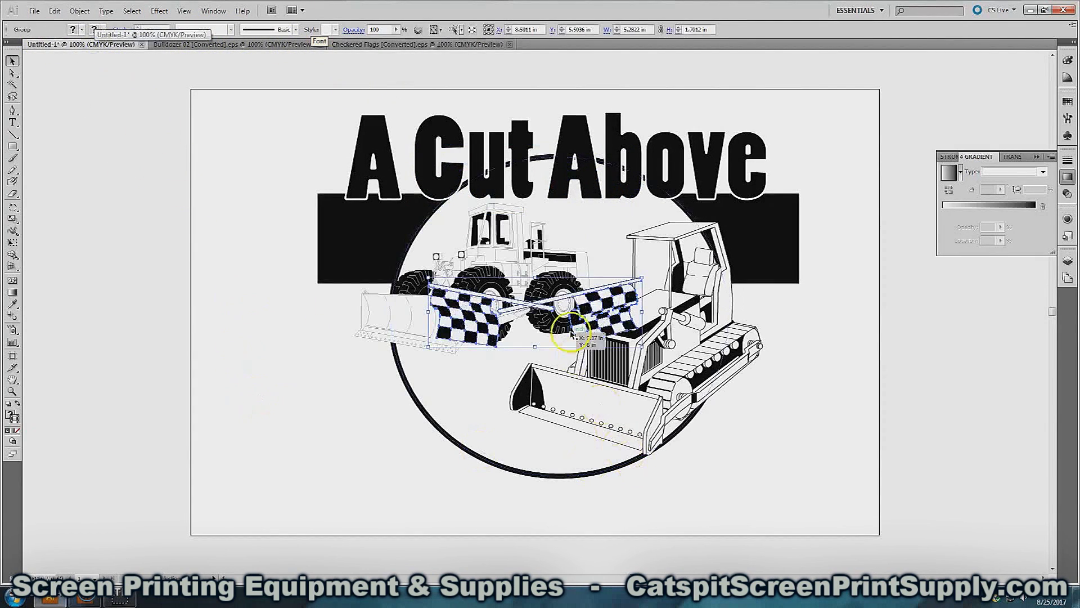
drag(599, 307, 388, 412)
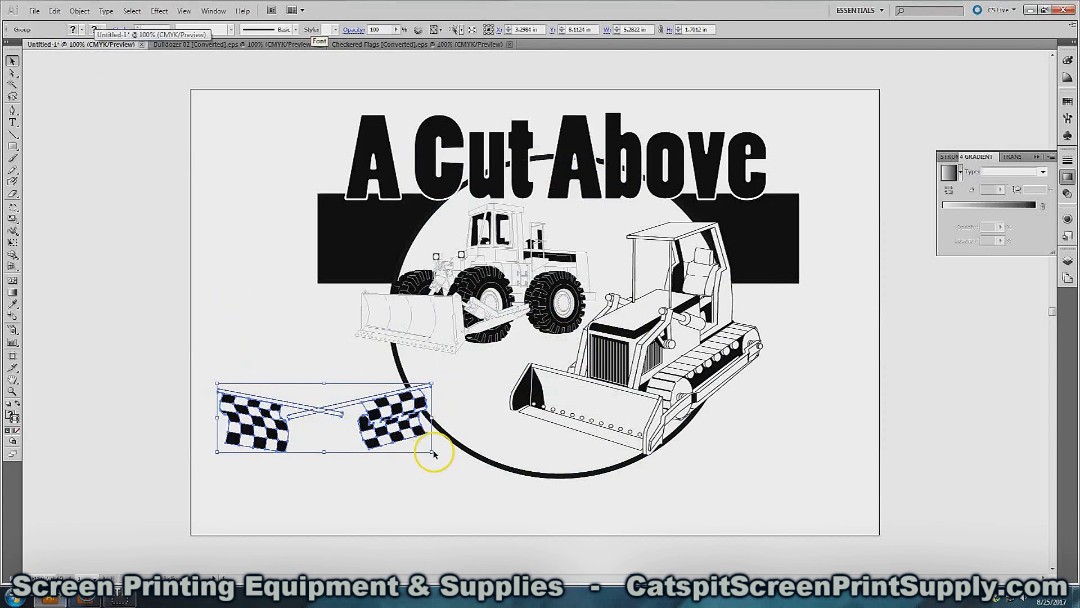
- Rotate the checkered flags to a steep diagonal and scale them down to about 3.4 by 3.7 in
click(13, 207)
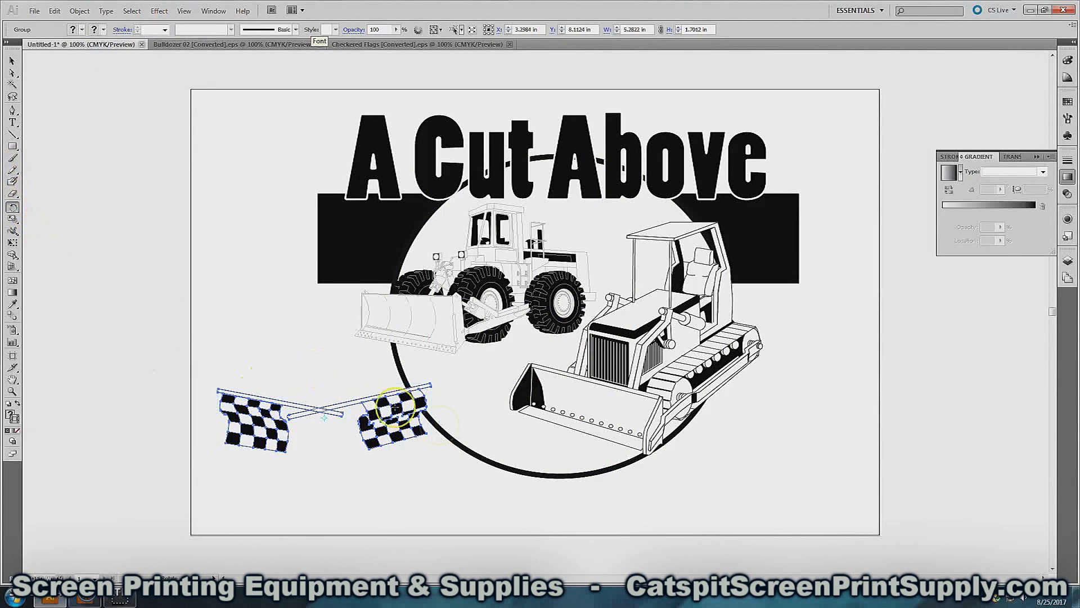
drag(429, 429, 363, 482)
click(12, 60)
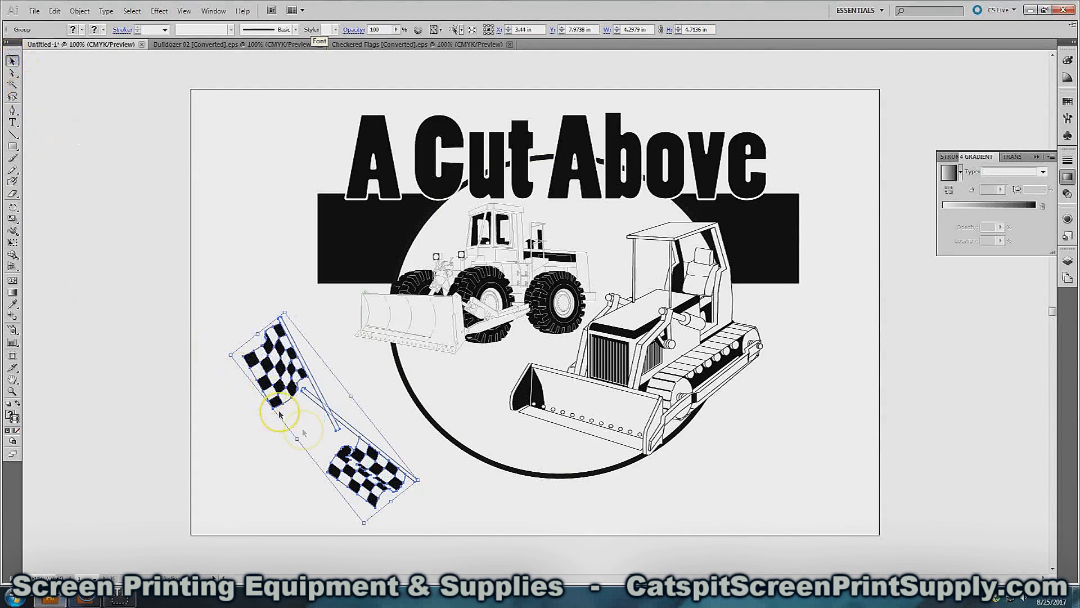
drag(364, 523, 347, 479)
- Move the front tracked bulldozer up slightly and place the checkered flags inside the lower part of the circle
drag(667, 320, 669, 298)
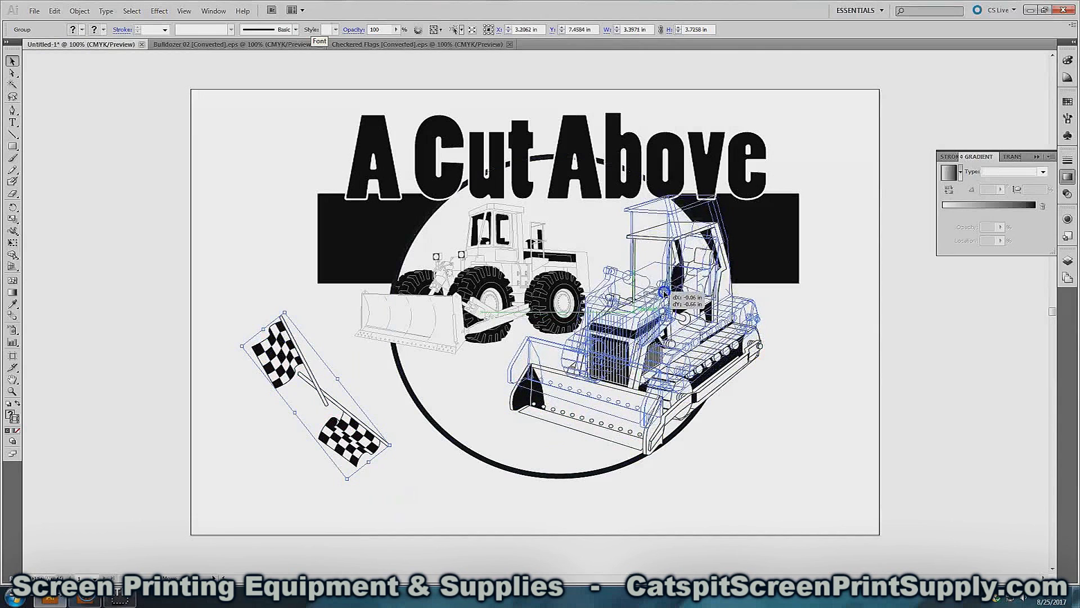
drag(337, 434, 535, 444)
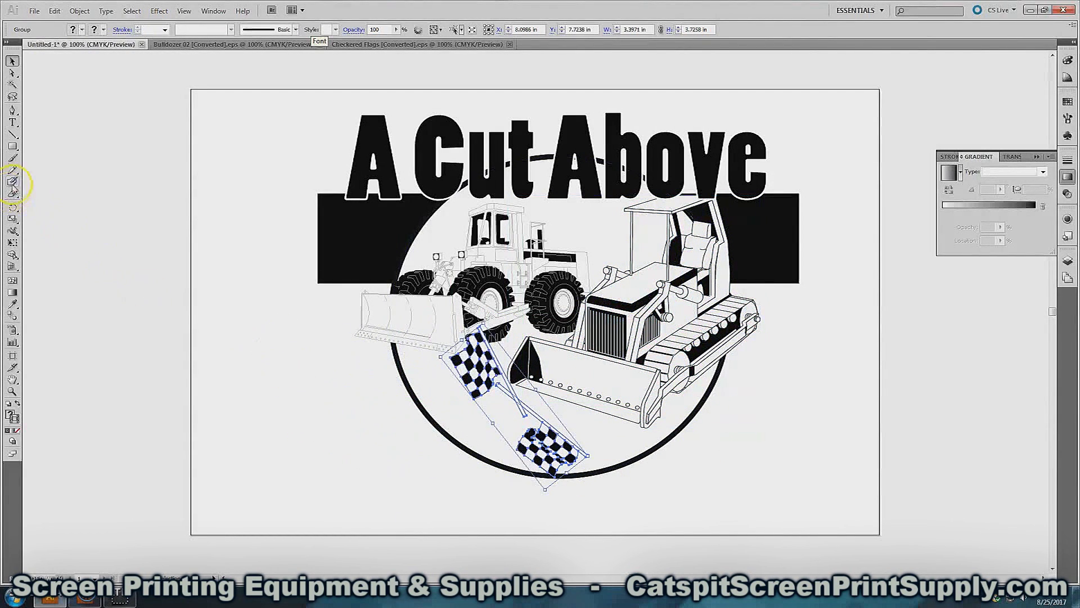
- Rotate the checkered flags to a shallower angle, shift them slightly down and left beneath the bulldozers, and deselect them
click(12, 207)
drag(470, 345, 451, 366)
click(11, 61)
click(554, 423)
drag(541, 426, 535, 439)
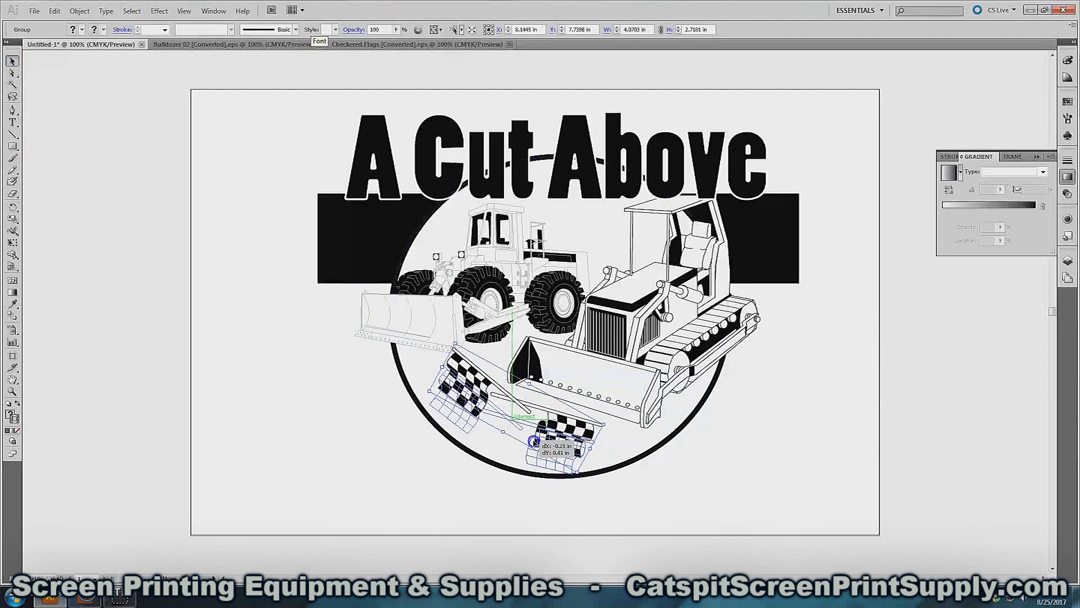
click(337, 417)
click(541, 459)
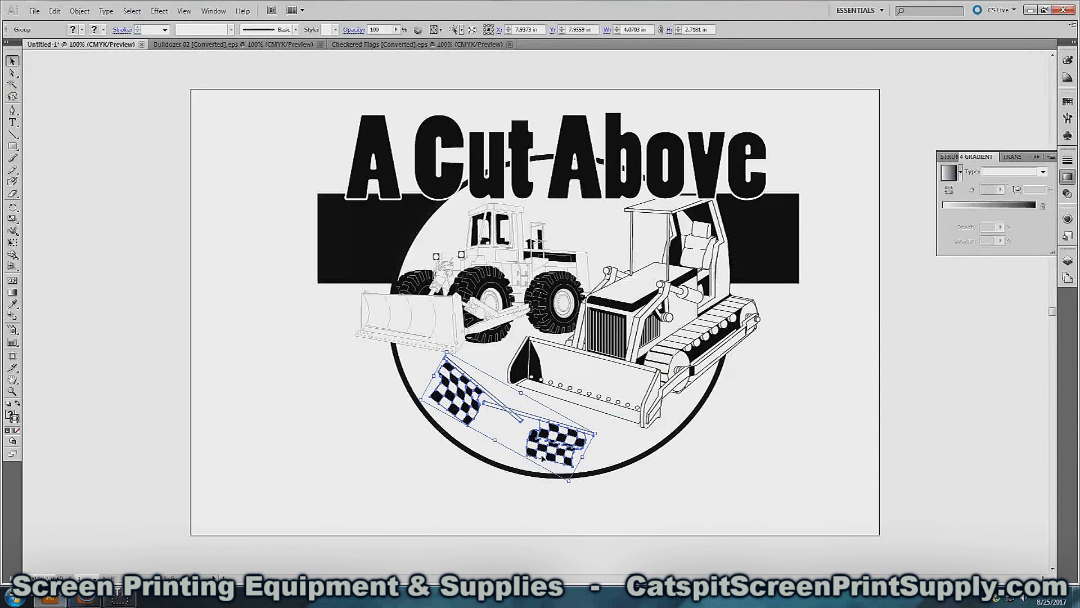
click(344, 418)
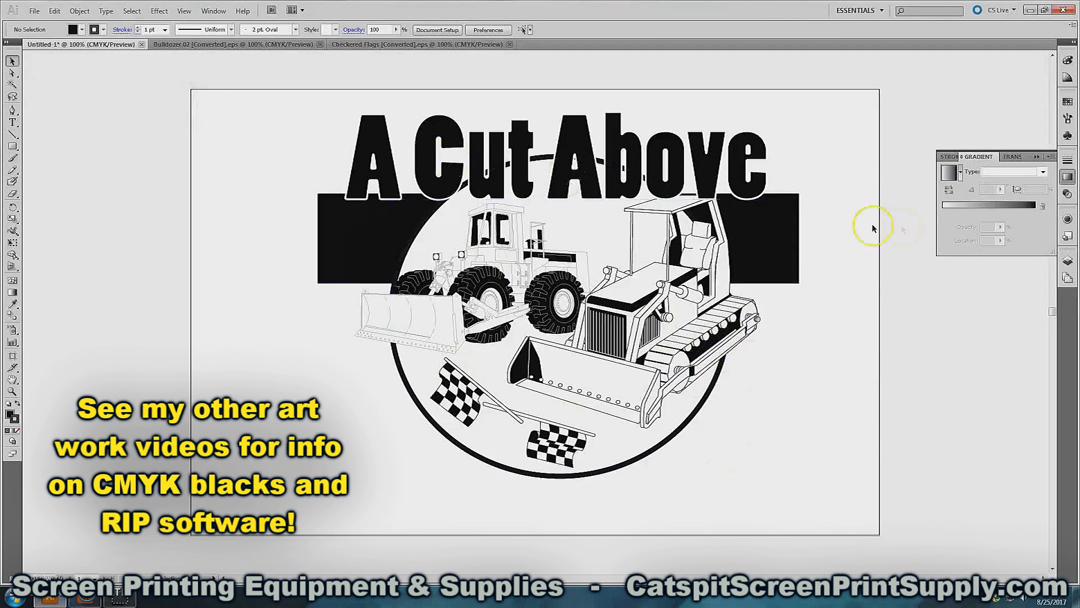
- Add a new layer above Layer 1 and make it the active layer
click(1067, 261)
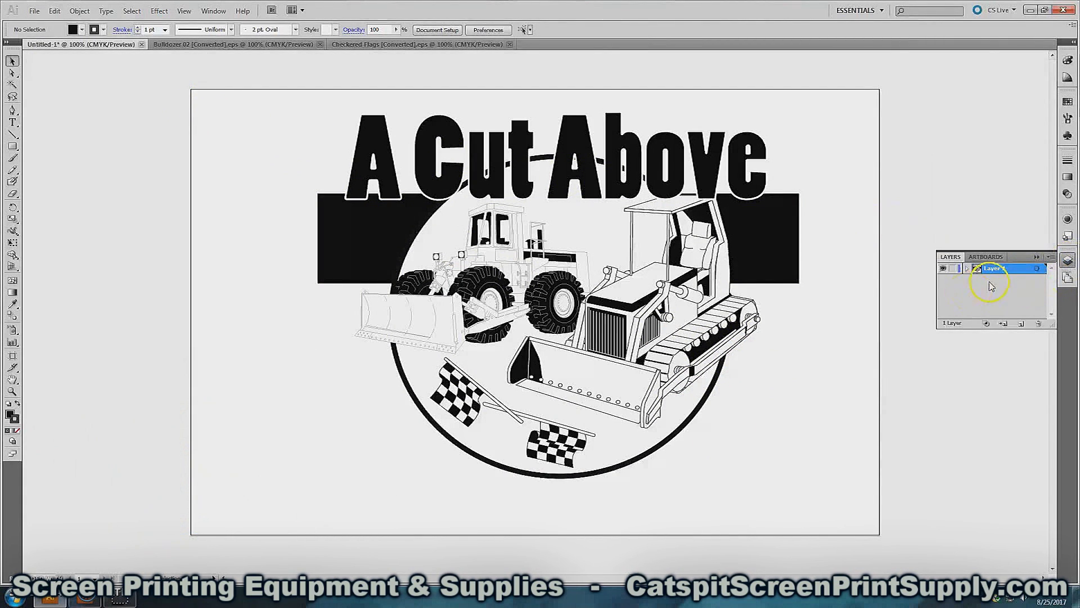
click(1021, 323)
double_click(1001, 269)
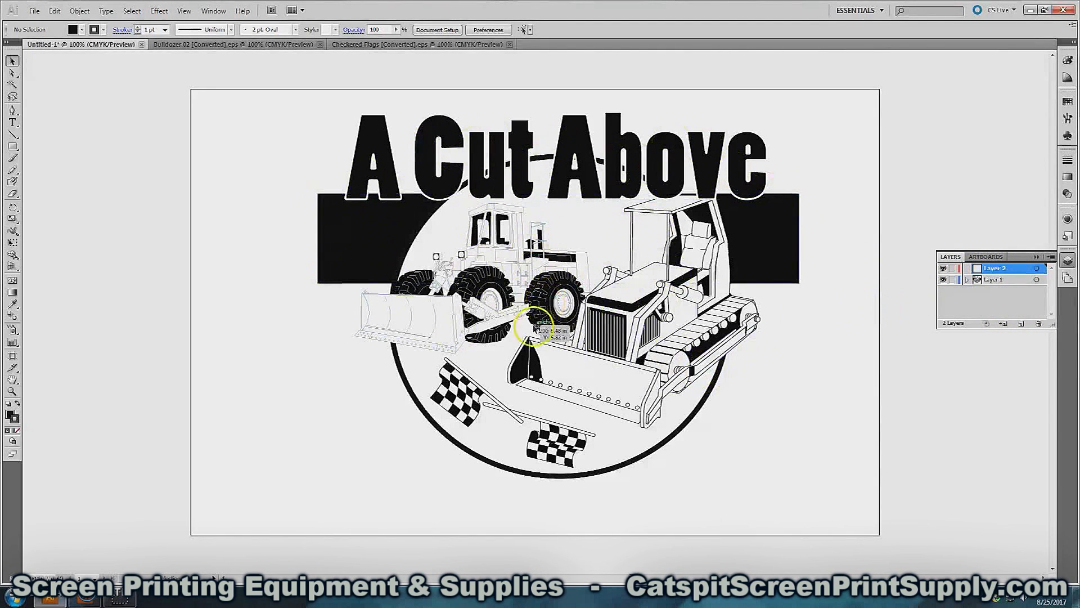
click(475, 401)
click(988, 270)
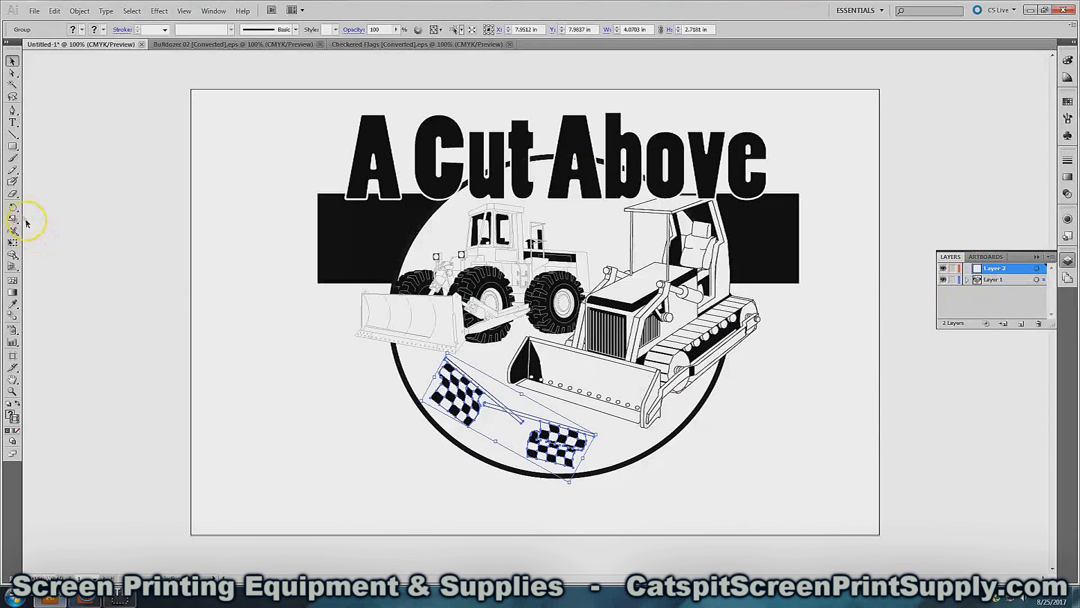
- Draw a black rounded rectangle about 9.3 by 2.4 in across the circle's lower part on the new layer and send it to the back
click(13, 146)
drag(13, 146, 35, 148)
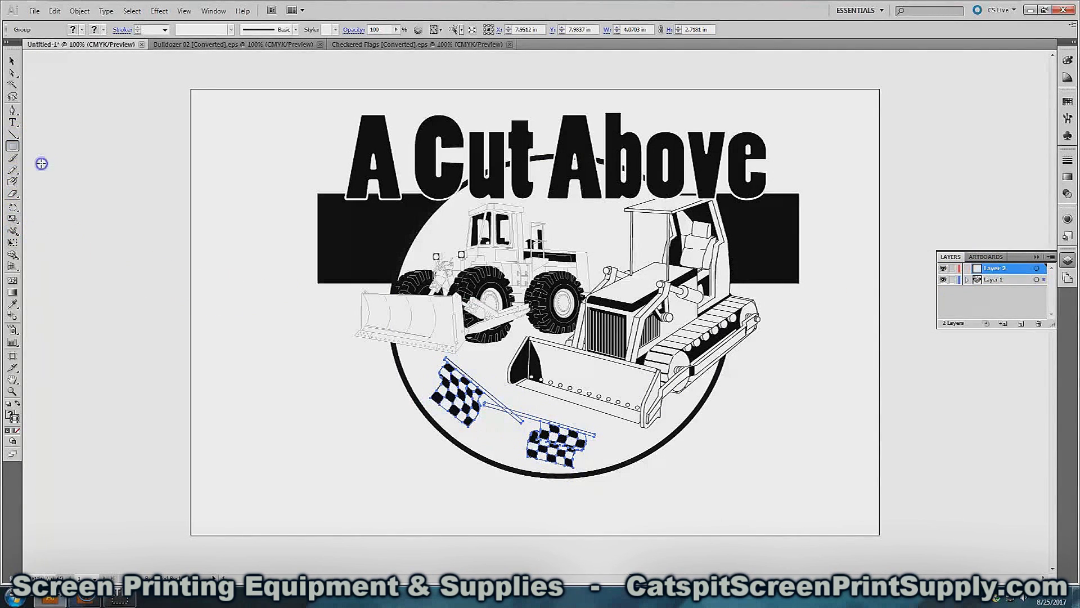
drag(368, 368, 747, 464)
click(87, 10)
mouse_move(98, 36)
click(246, 74)
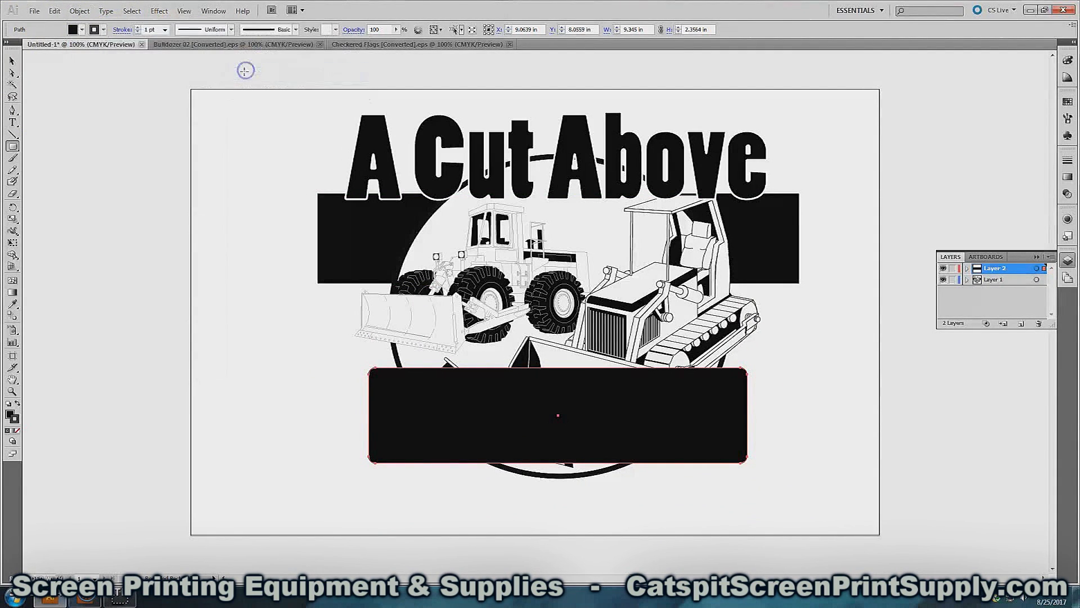
- Try sending the black rounded rectangle to the back, and move it down to the artboard's lower edge, beneath the bulldozers
click(80, 11)
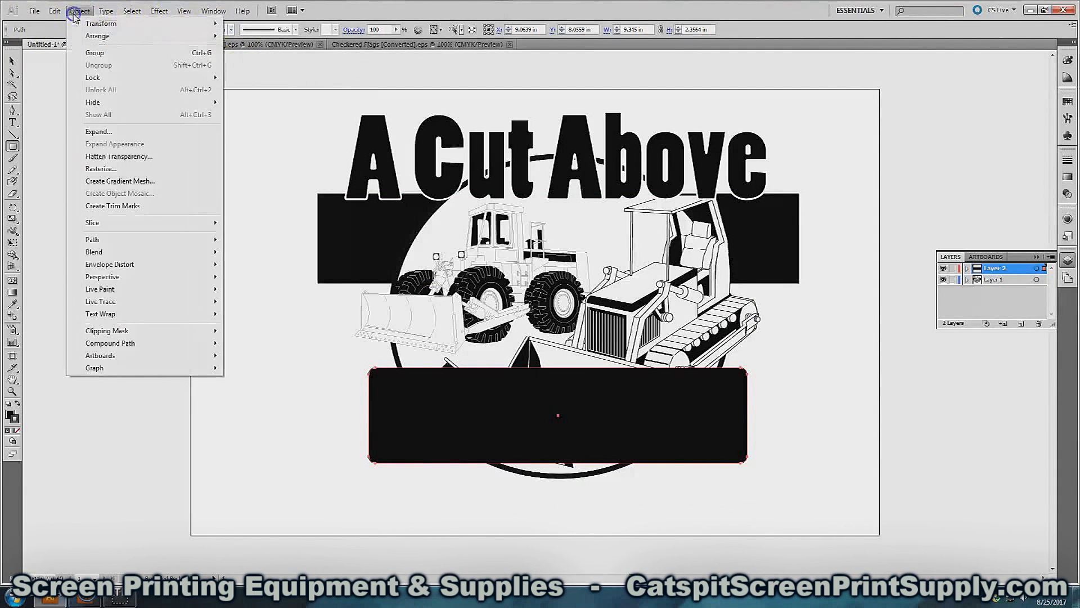
mouse_move(98, 36)
click(259, 73)
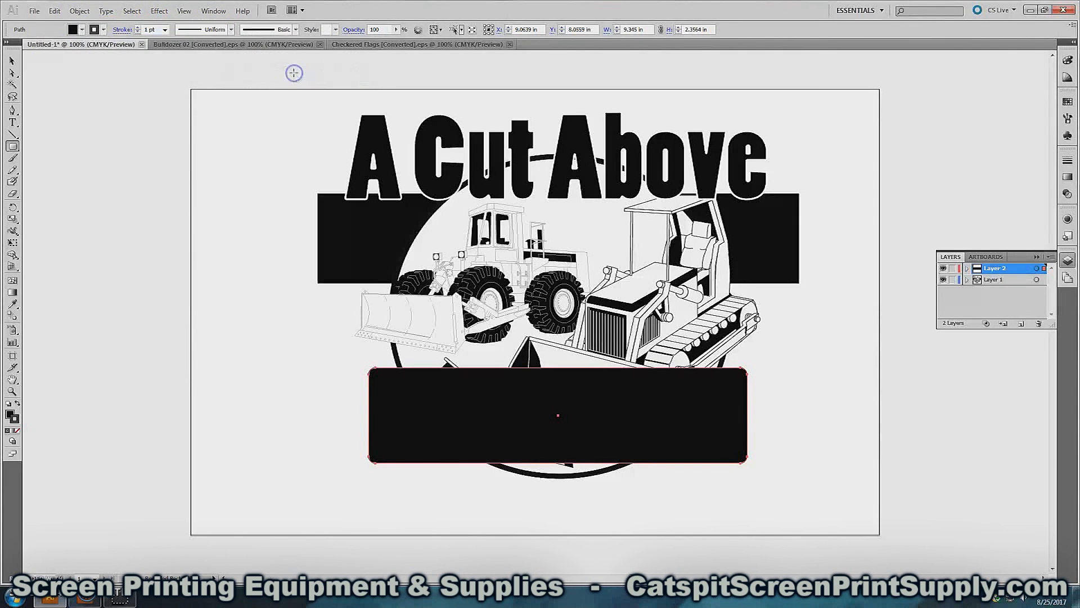
click(13, 61)
drag(415, 406, 440, 478)
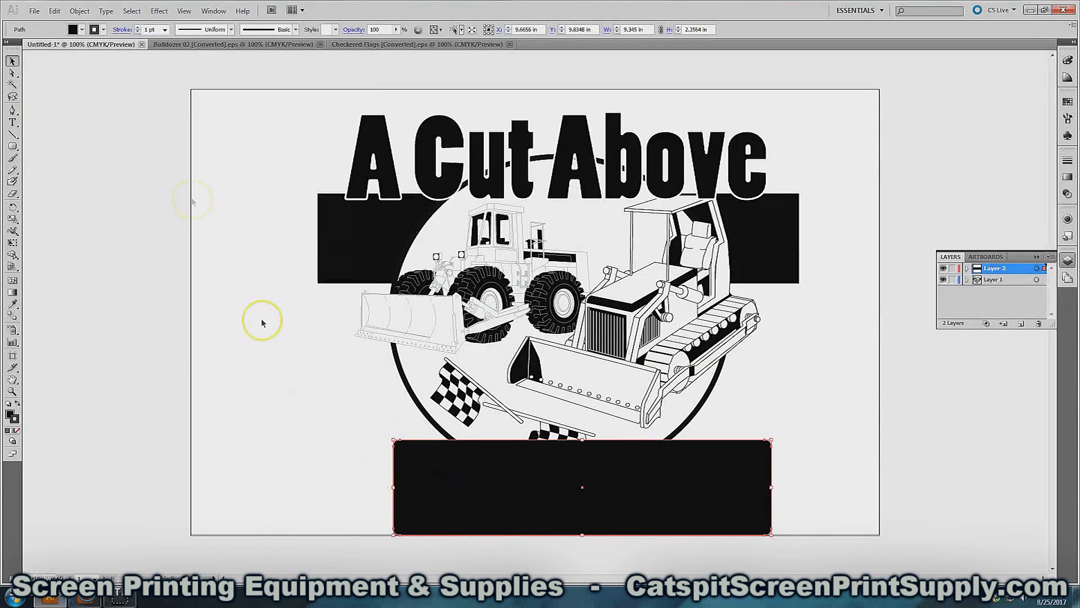
- Try once more to send the lowered rounded rectangle behind all the artwork, and deselect it
click(80, 12)
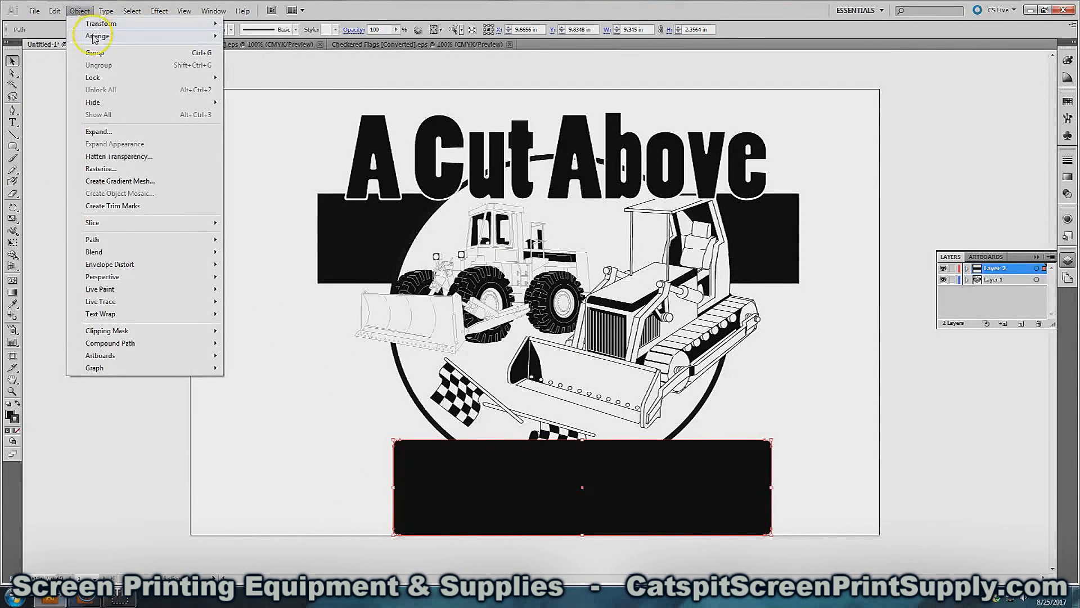
mouse_move(95, 37)
click(289, 76)
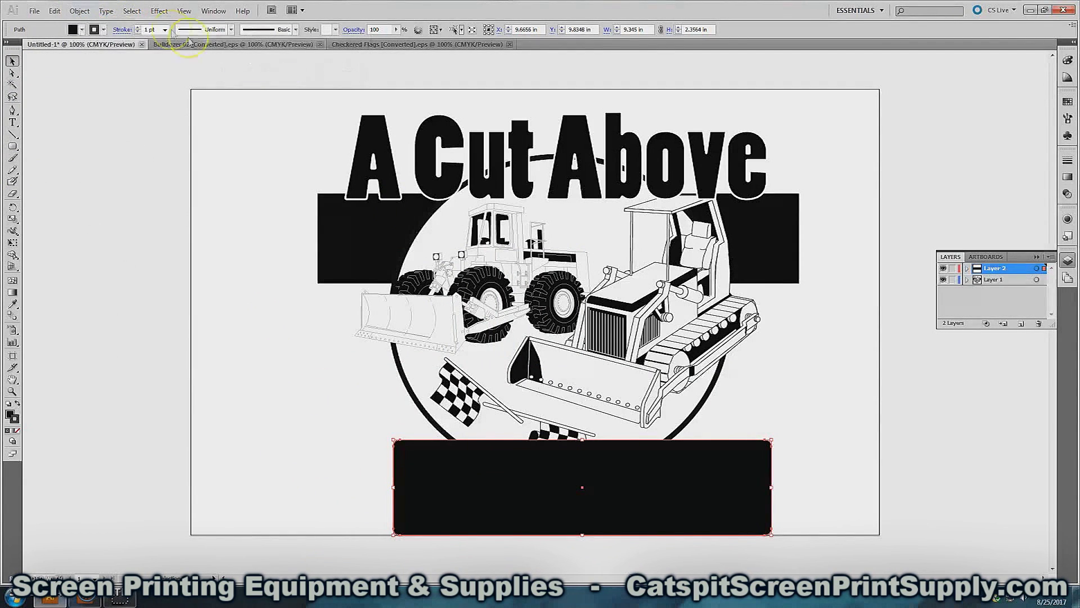
click(80, 12)
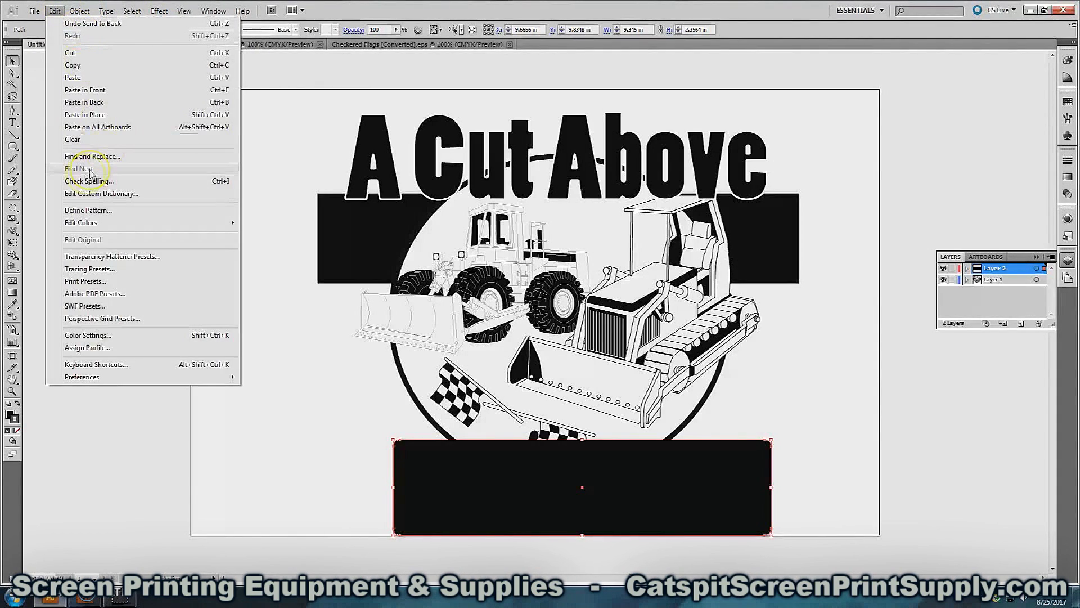
click(315, 74)
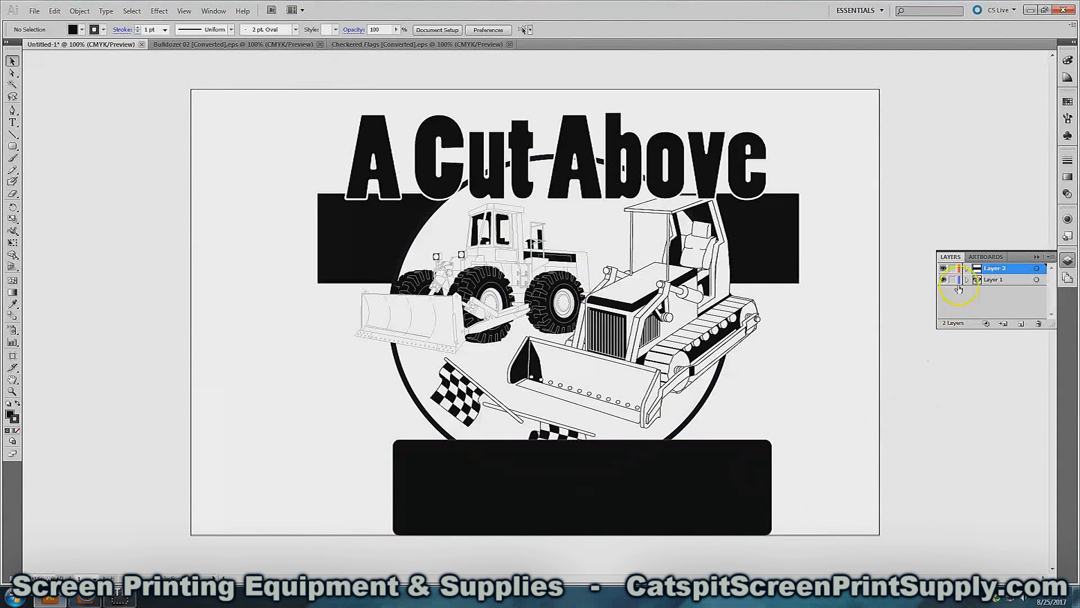
- Reorder Layer 2 beneath Layer 1, try to move it back above, and collapse Layer 1
click(1004, 279)
drag(1011, 272, 1010, 293)
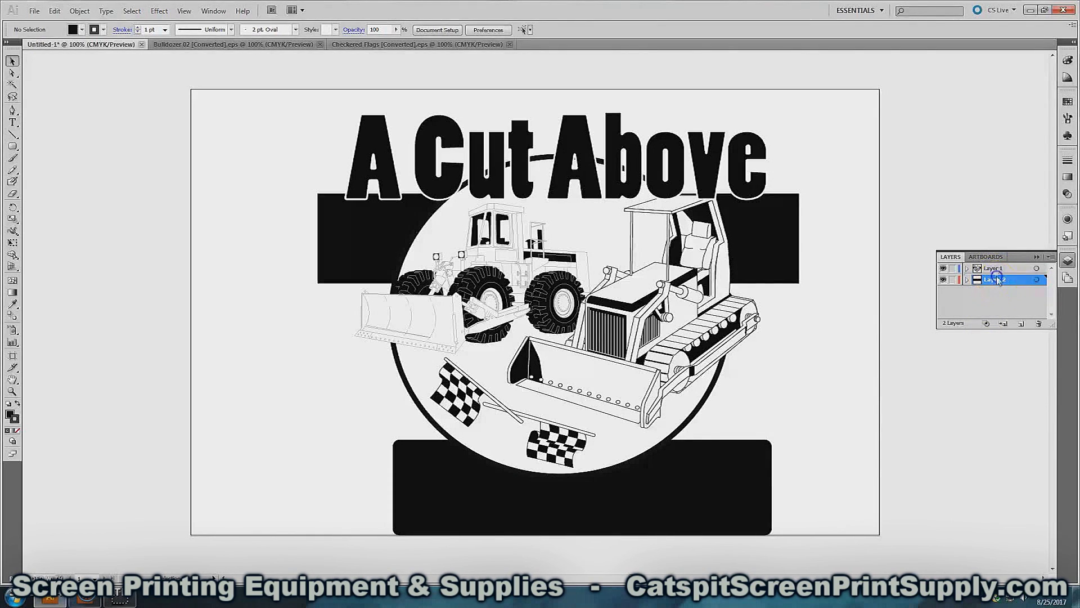
drag(997, 280, 995, 270)
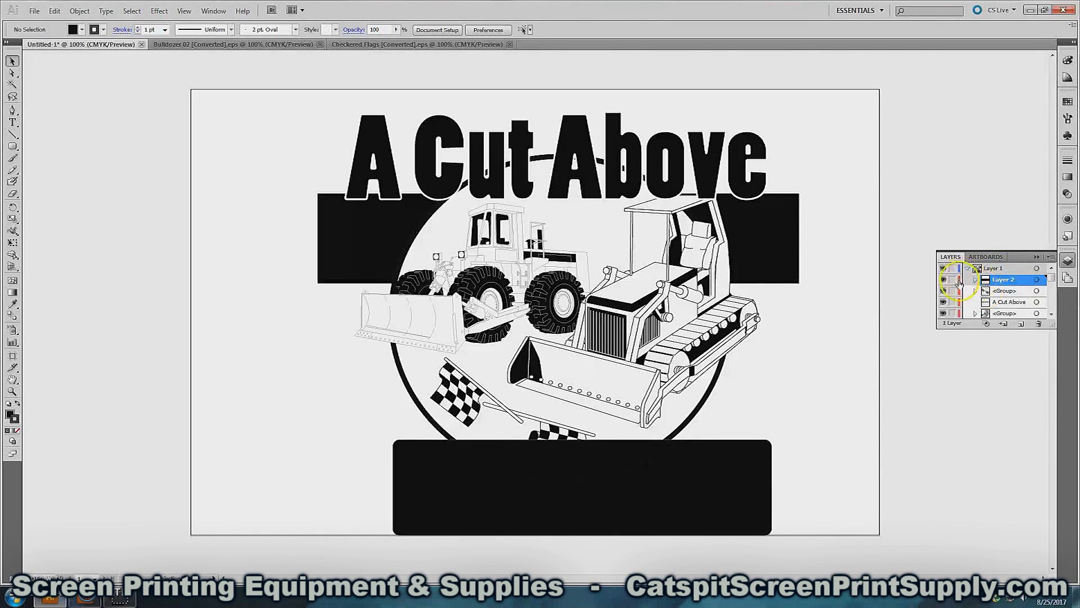
click(969, 269)
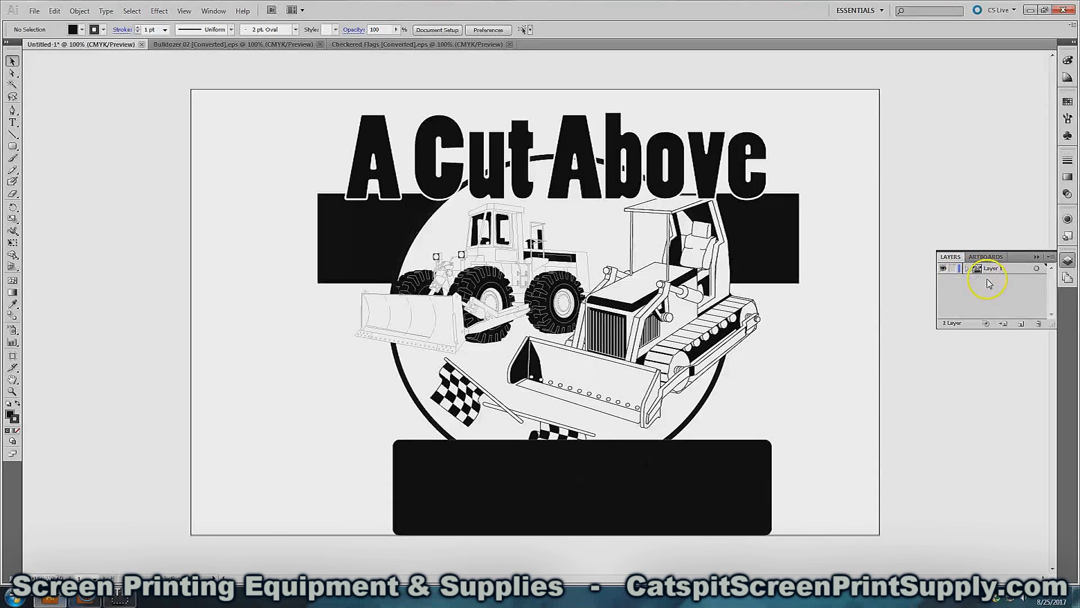
- Undo both layer reorderings and collapse the contents of Layer 1
click(748, 474)
click(54, 12)
click(73, 21)
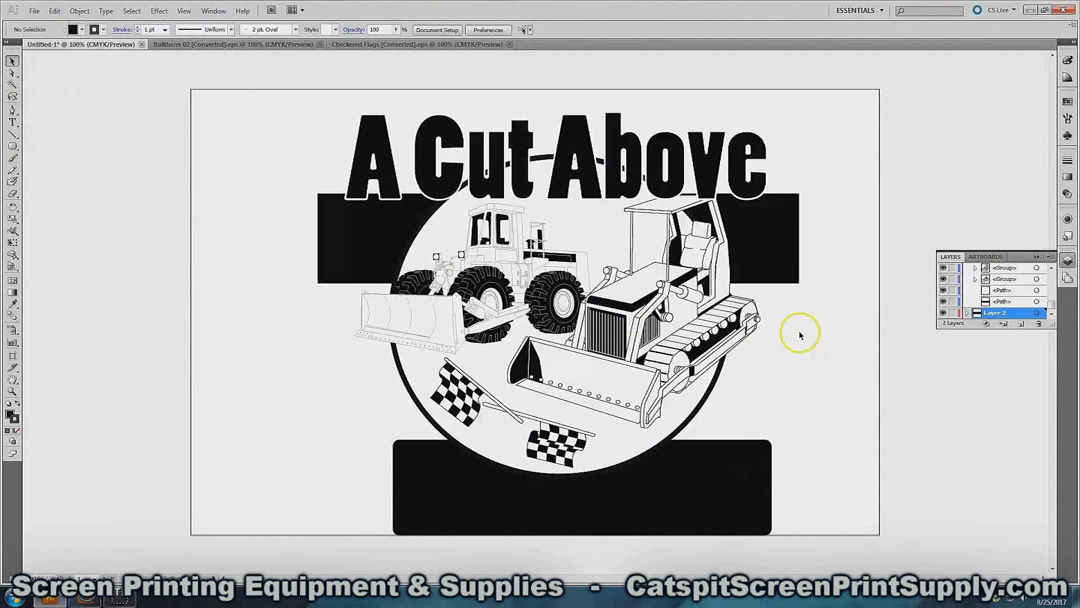
click(54, 11)
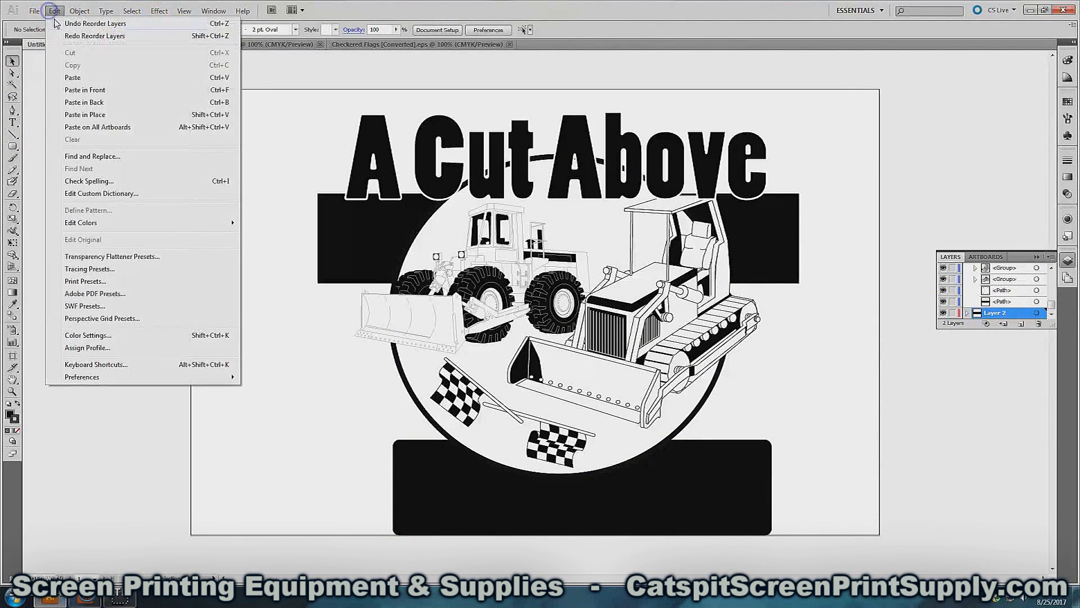
click(58, 25)
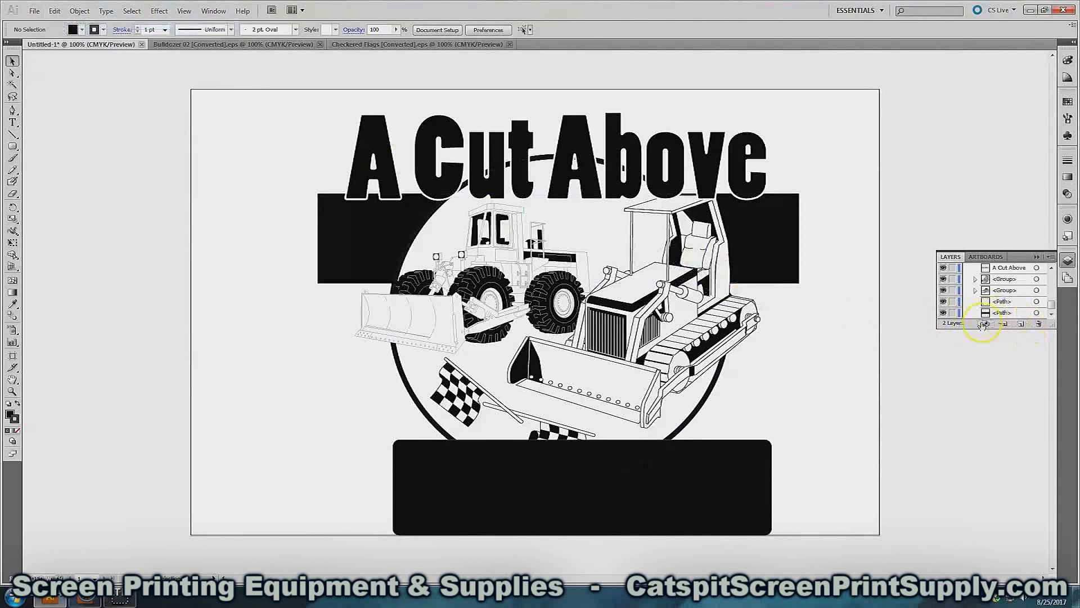
scroll(1049, 293, up, 3)
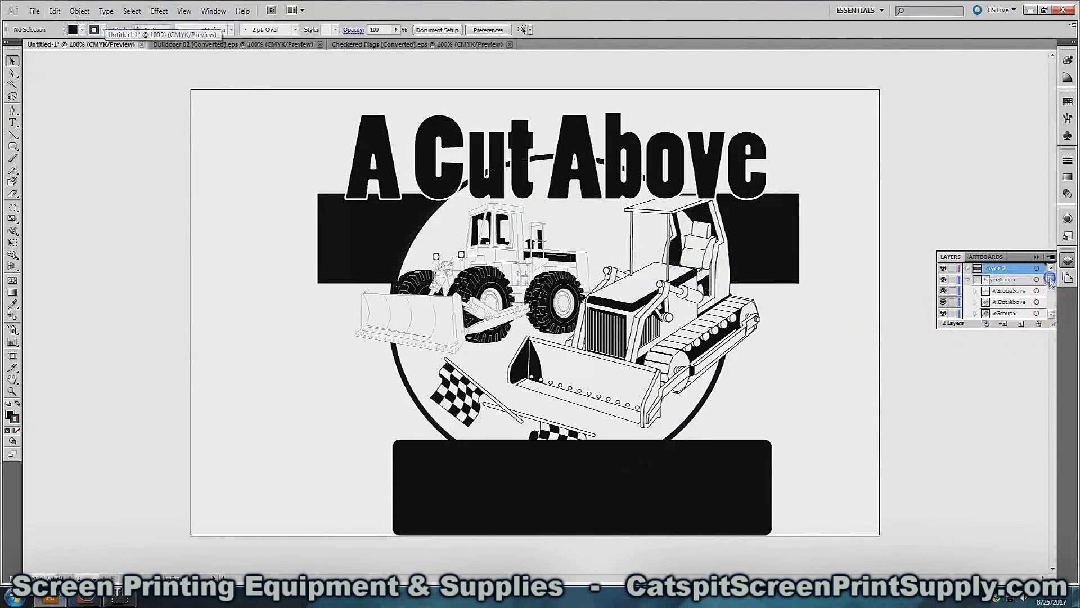
click(967, 280)
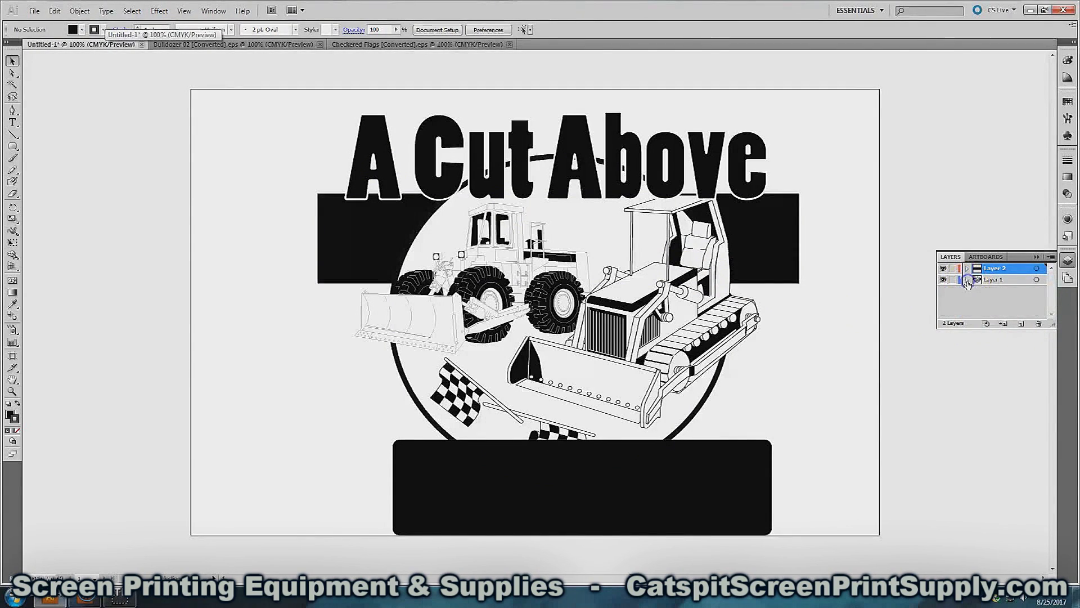
- Place Layer 2 beneath Layer 1 in the stacking order and move the rounded rectangle up behind the circle's lower part
click(1007, 280)
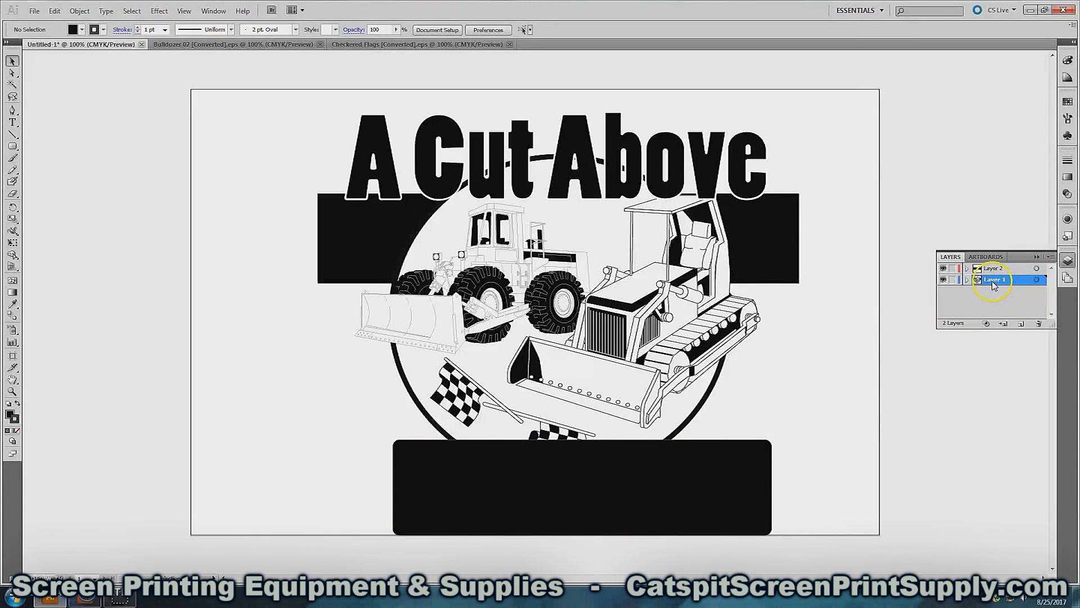
click(1008, 270)
drag(1007, 272, 1003, 292)
drag(720, 482, 714, 433)
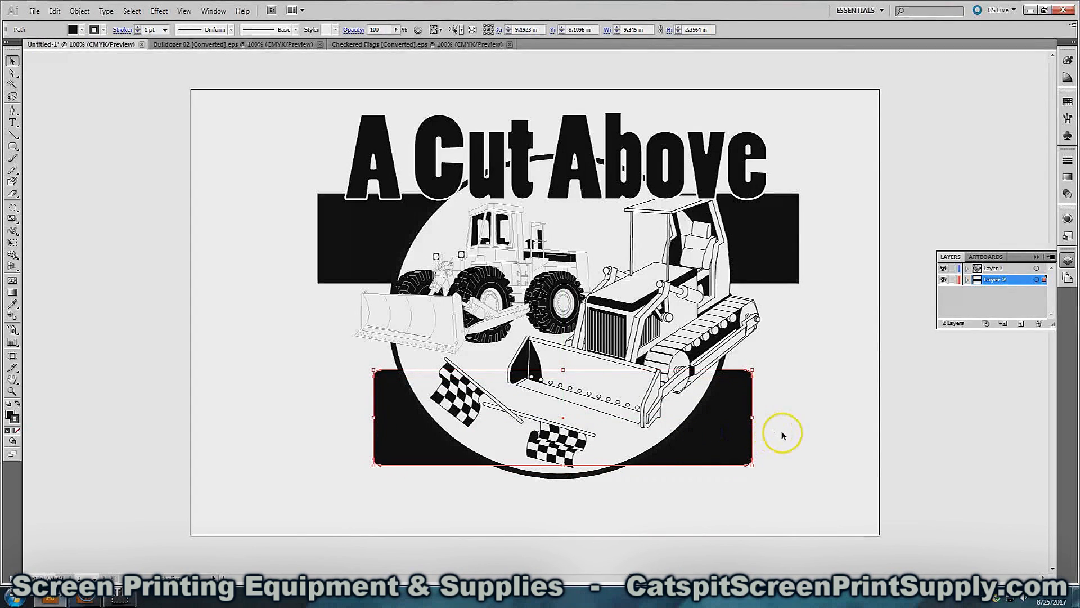
drag(723, 450, 723, 451)
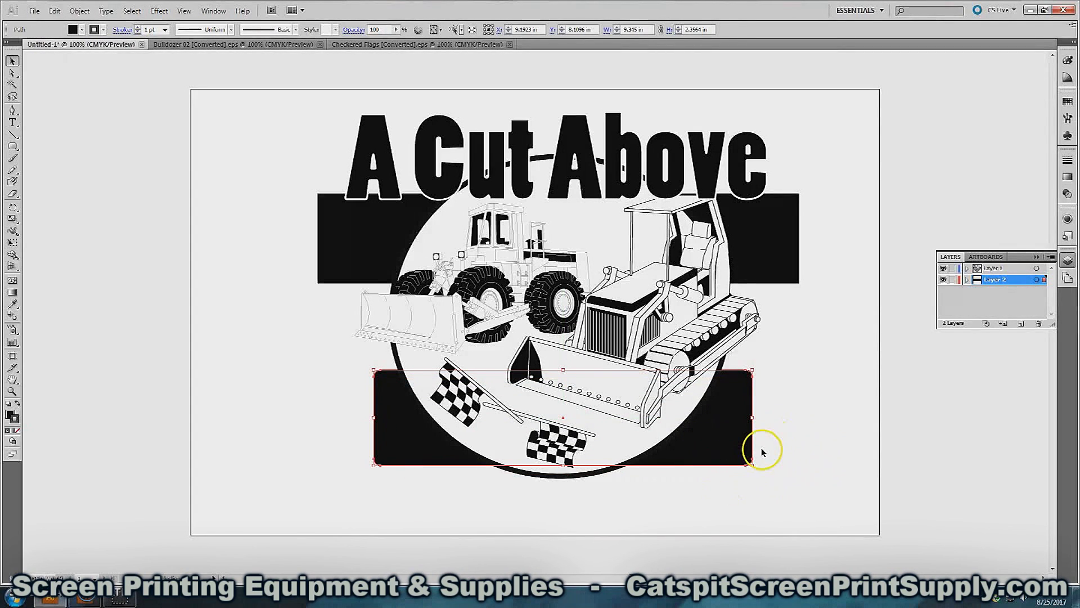
- Hide and show Layer 1 and Layer 2 in turn to examine which artwork each layer holds
click(944, 280)
click(944, 280)
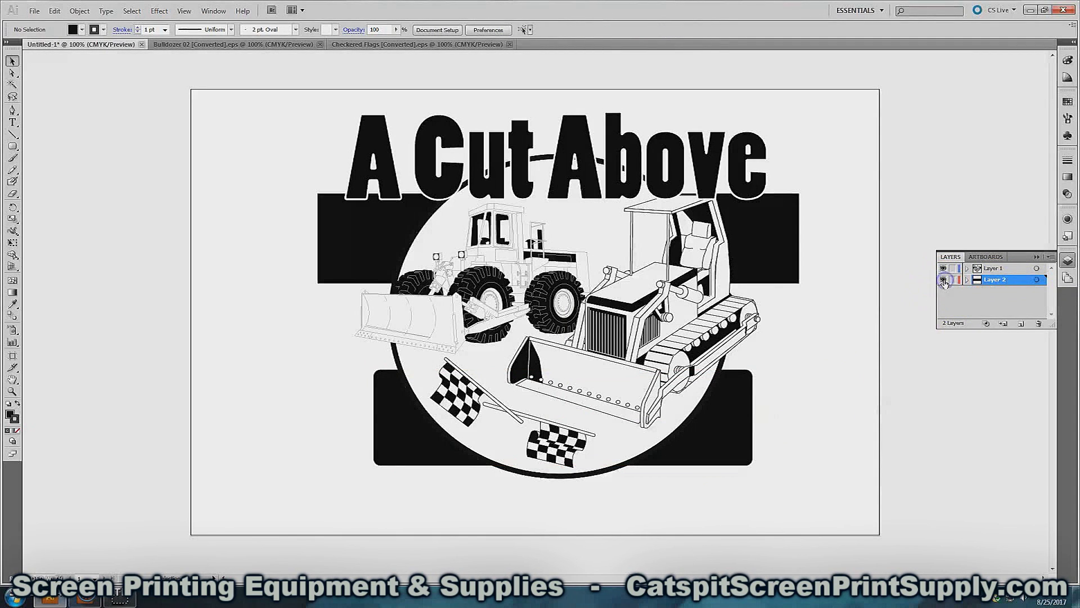
click(942, 269)
click(943, 269)
click(943, 280)
click(943, 269)
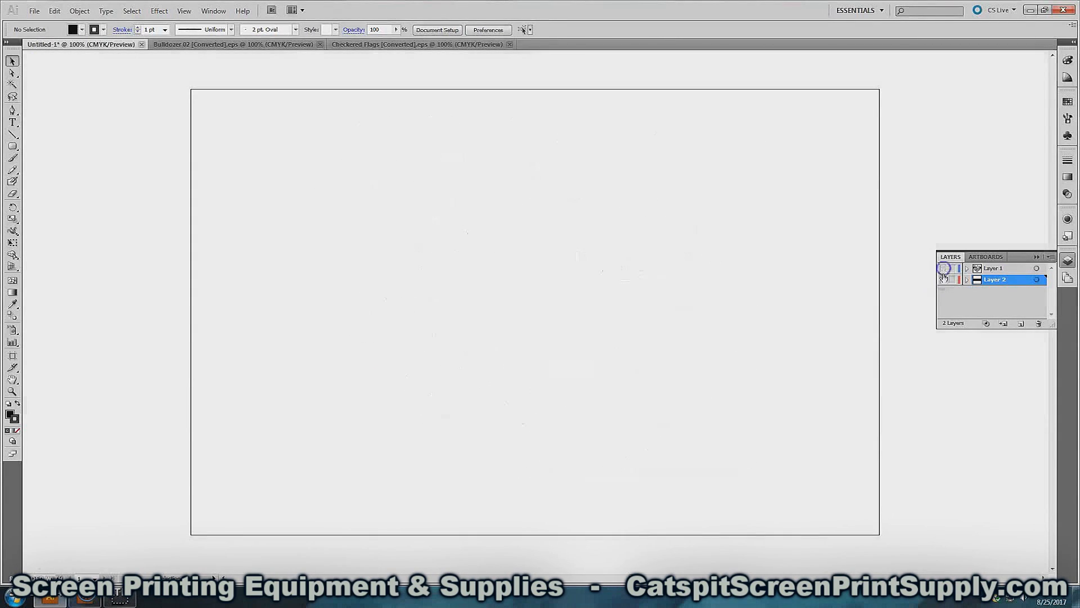
click(943, 280)
click(943, 269)
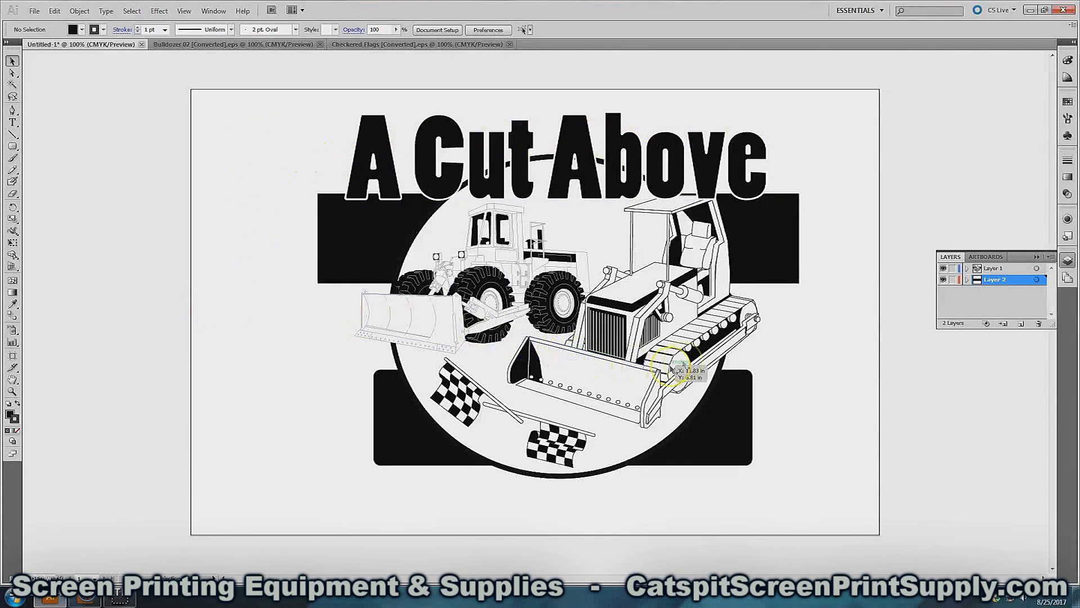
- Toggle both layers' visibility once more, leave them shown, and nudge the rounded rectangle slightly left and up
click(943, 279)
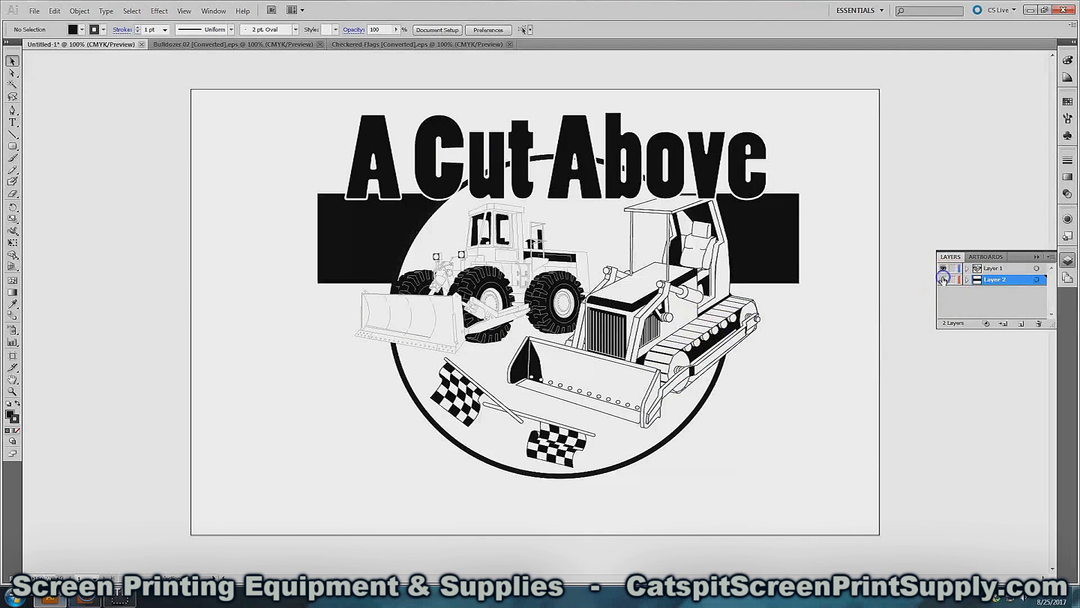
click(943, 269)
click(943, 269)
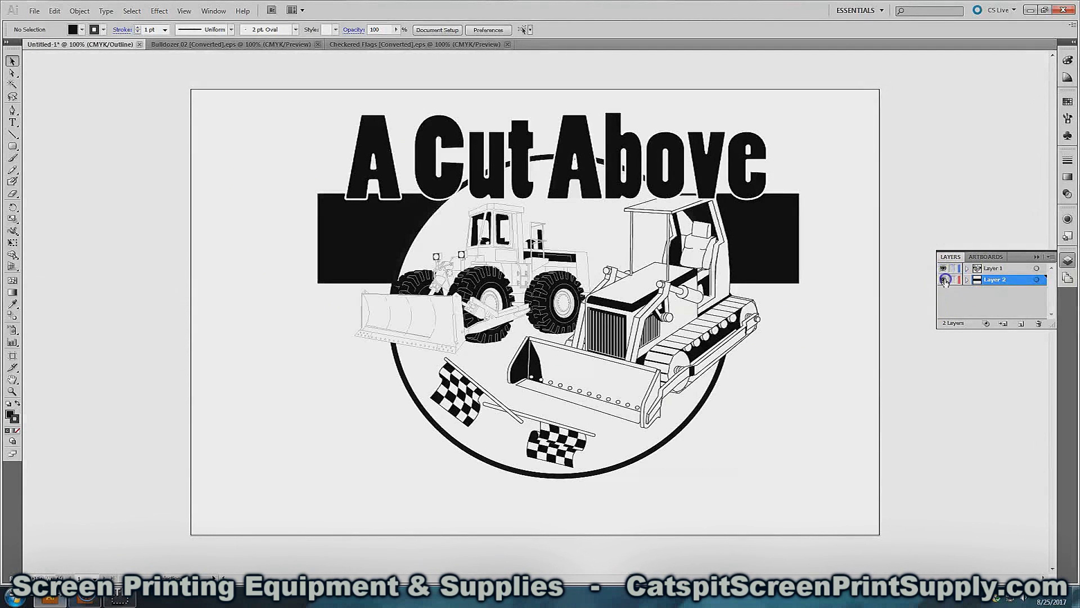
click(944, 279)
drag(733, 433, 728, 431)
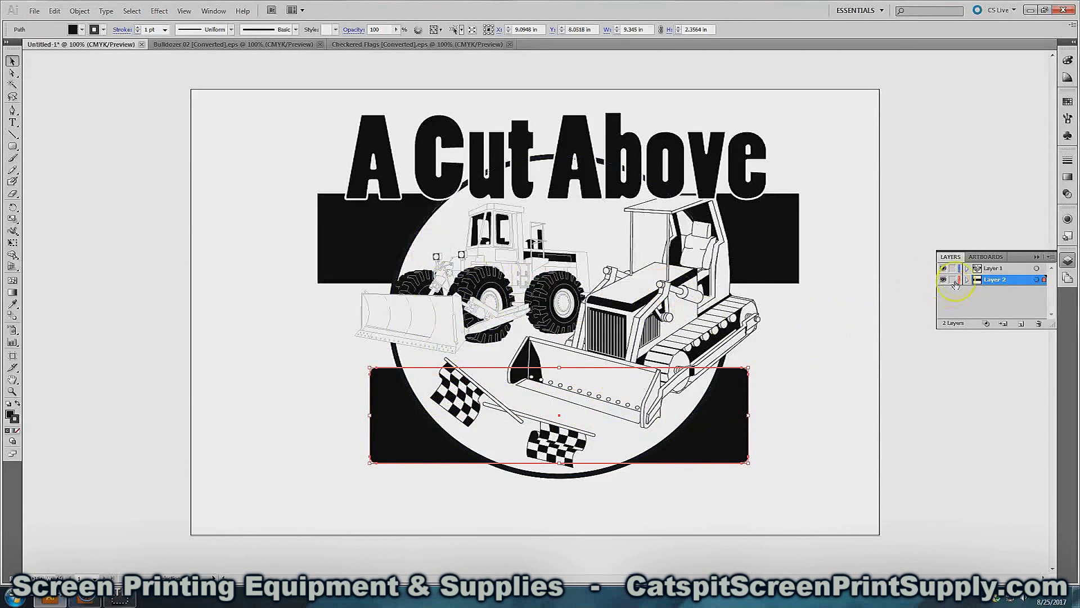
- Copy the upper black bar from Layer 1 and paste the copy onto Layer 2
click(1017, 271)
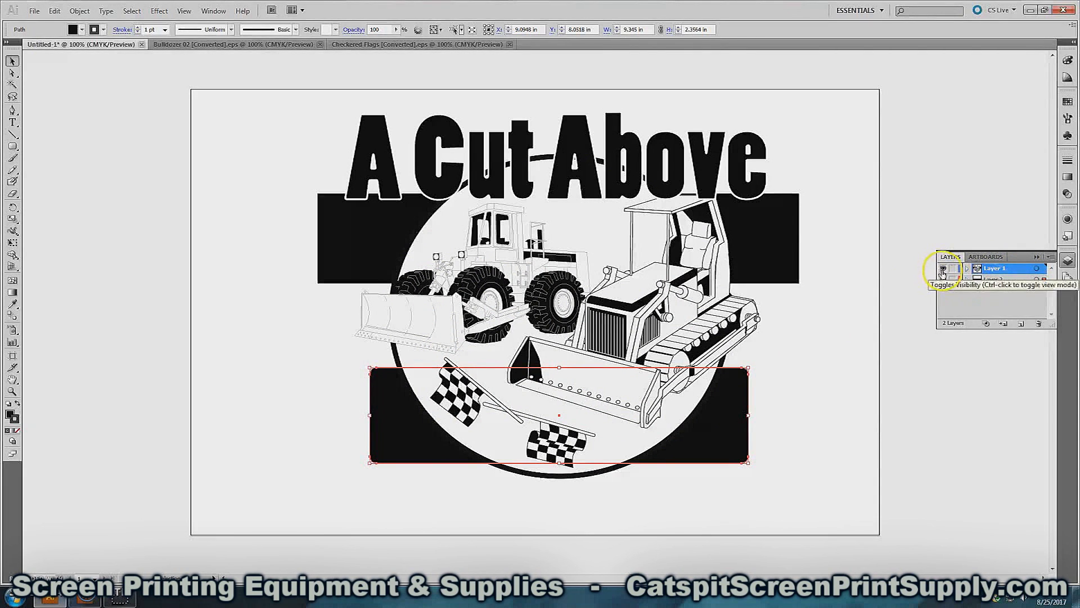
right_click(779, 245)
click(810, 211)
click(793, 221)
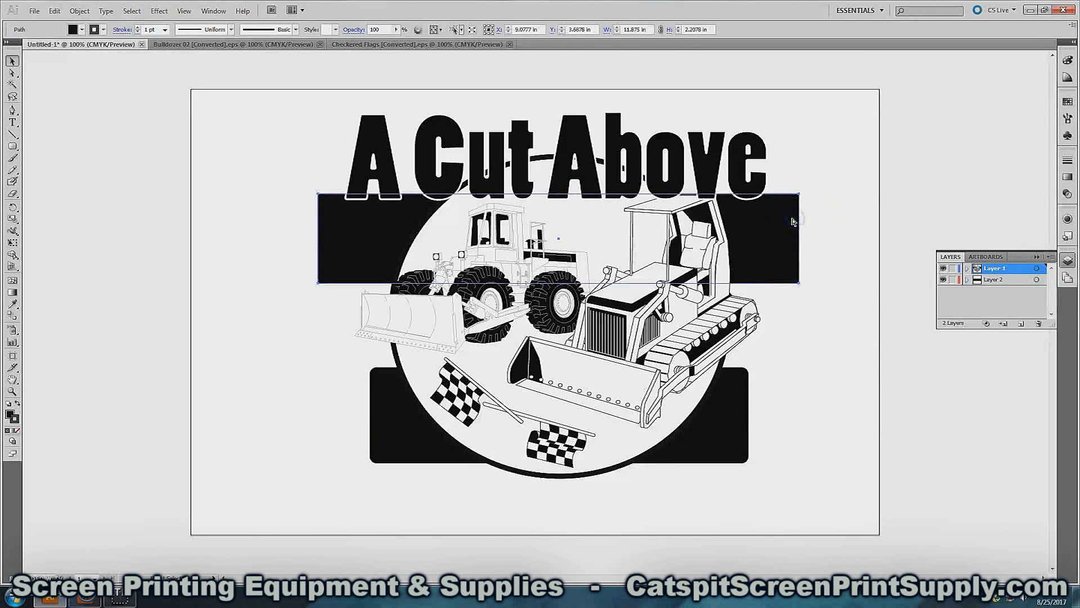
click(985, 286)
click(991, 281)
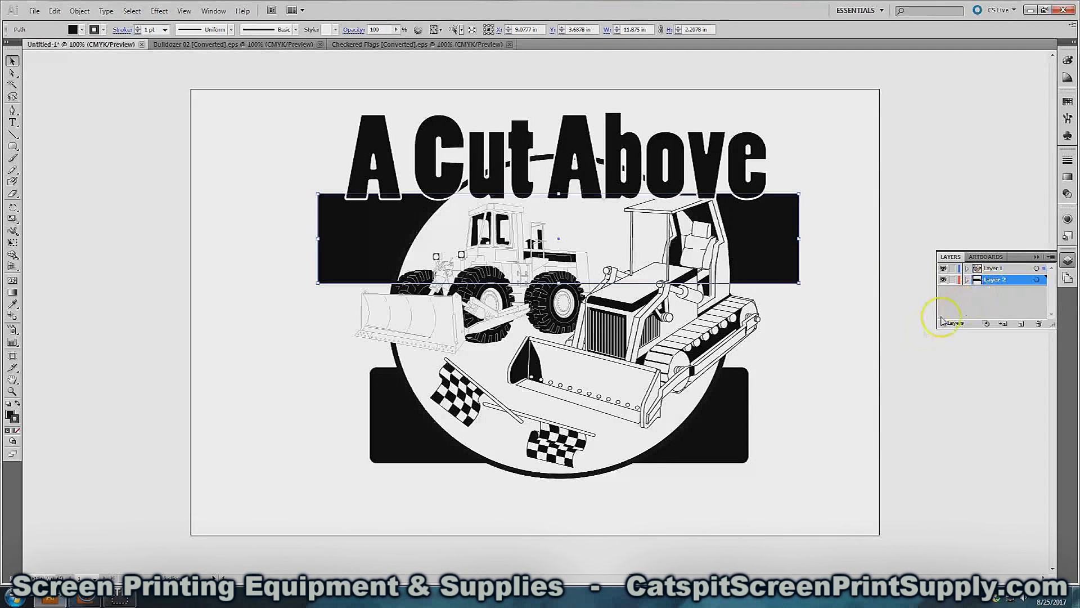
key(ctrl+v)
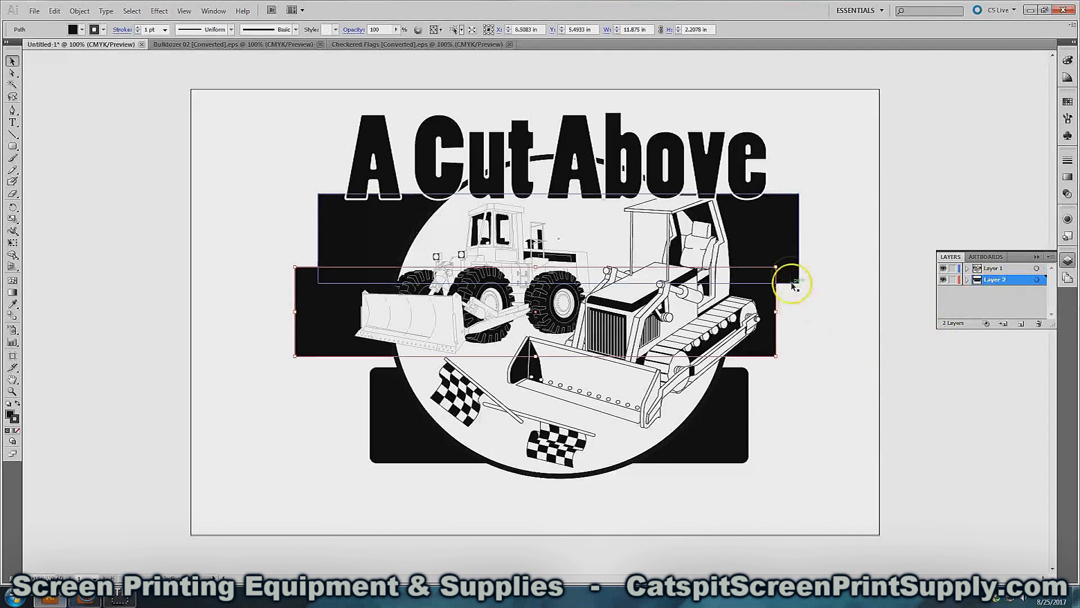
- Move the pasted black bar on Layer 2 so that it lines up with the original bar beneath the lettering
click(782, 248)
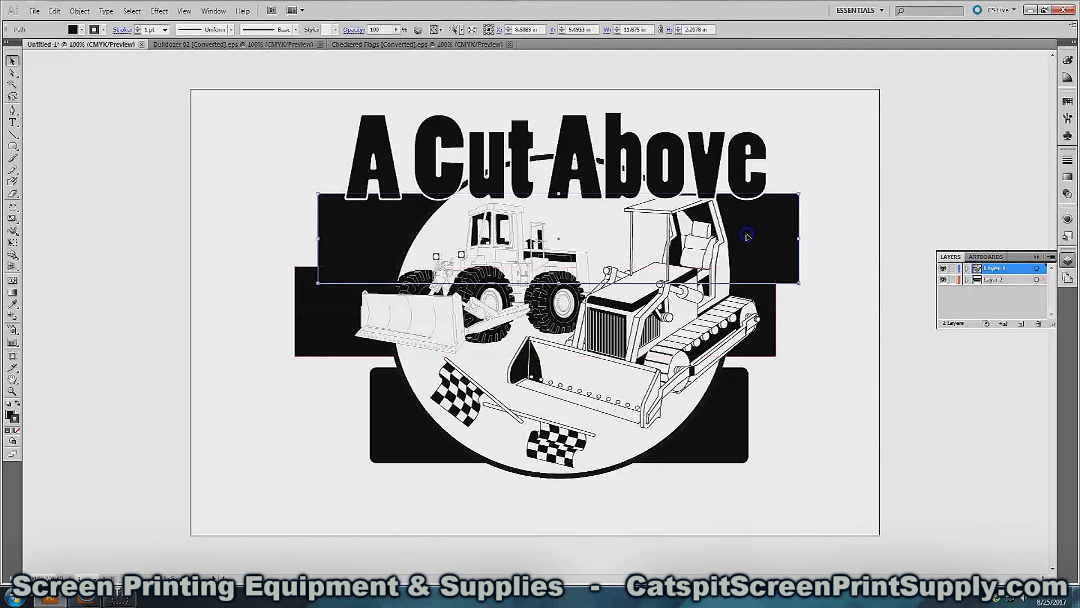
click(759, 338)
drag(766, 352, 790, 271)
- Hide and lock Layer 2, and delete the original black bar from Layer 1
click(942, 281)
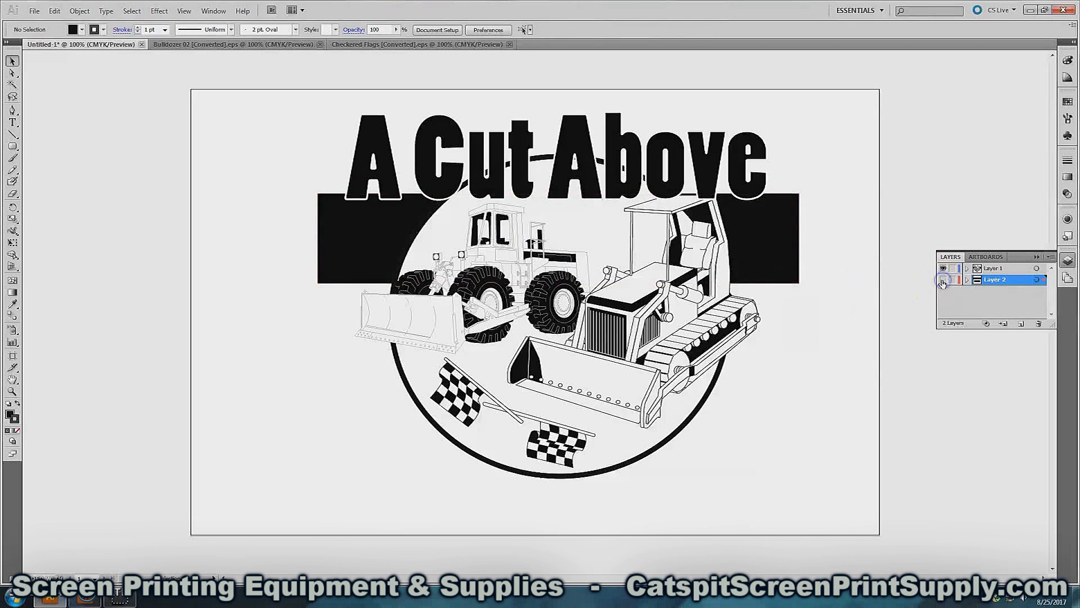
click(989, 270)
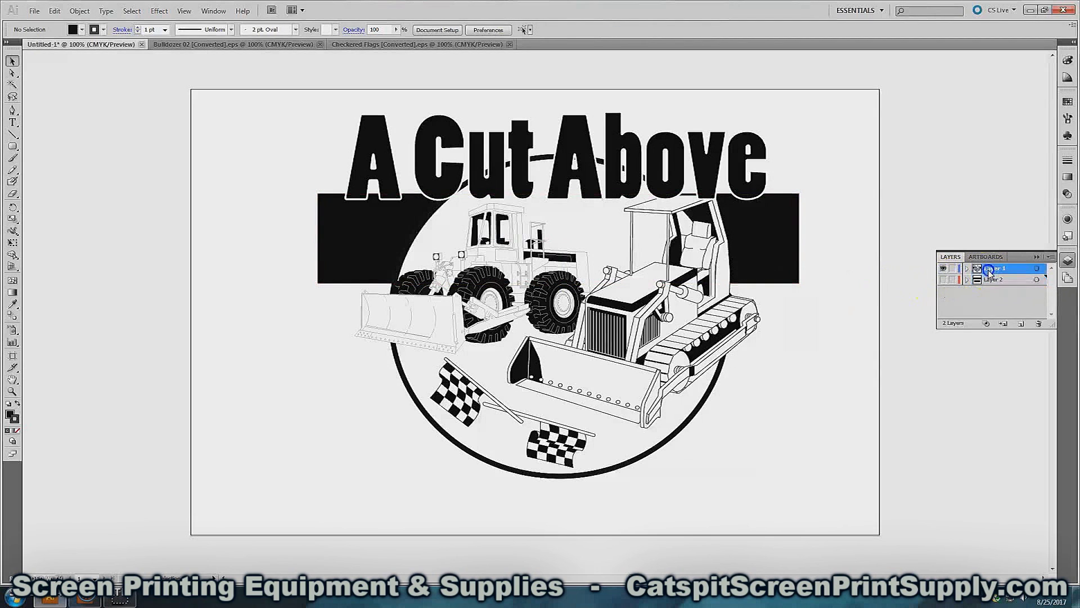
click(952, 280)
click(758, 246)
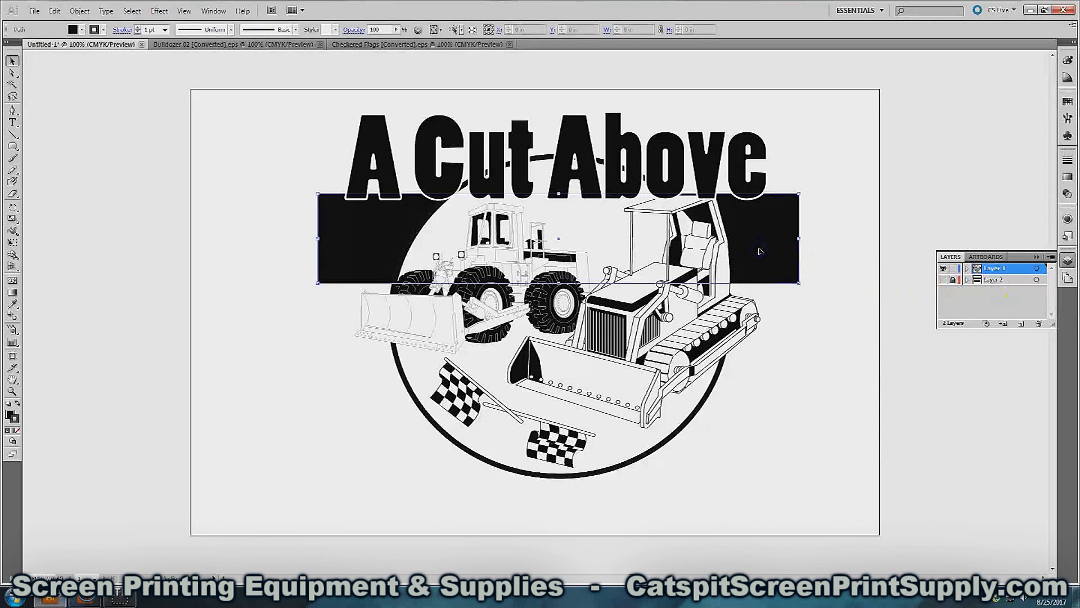
key(Delete)
- Toggle Layer 2's visibility to check its black shapes against Layer 1, leaving Layer 2 shown
click(943, 280)
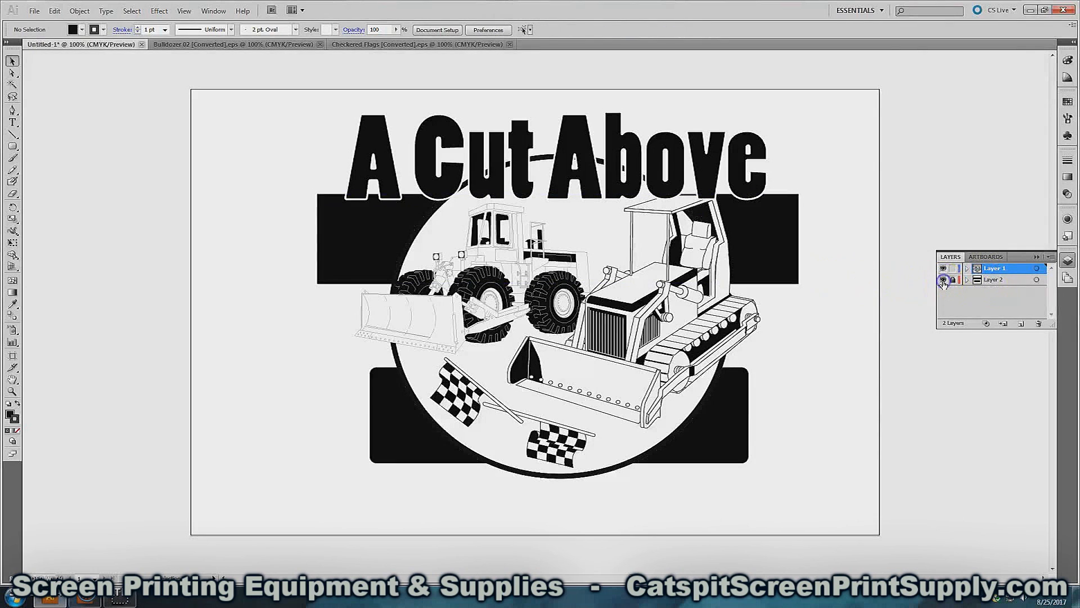
click(943, 279)
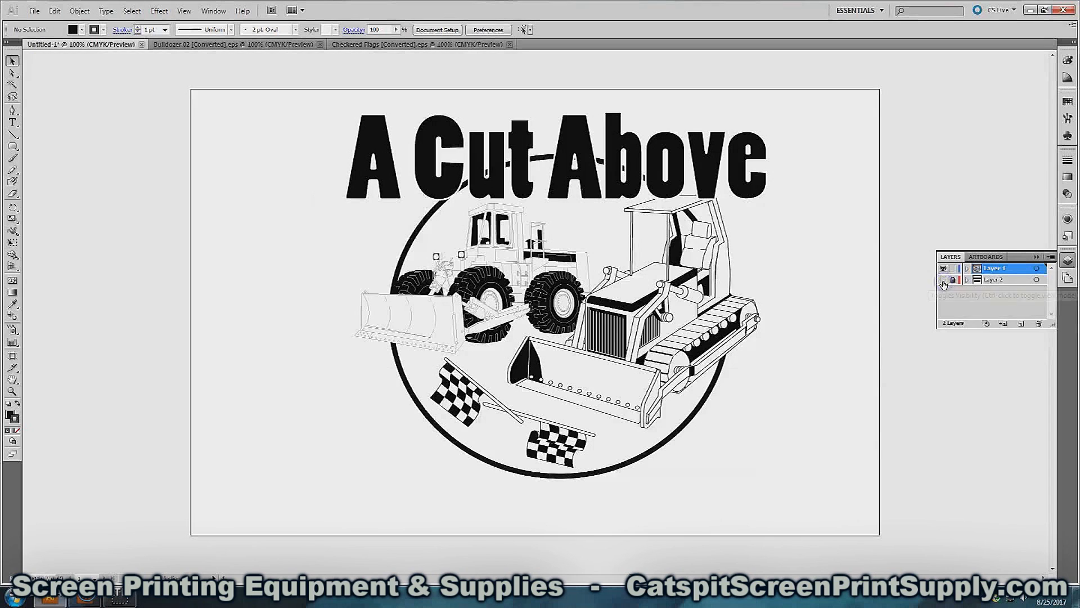
click(942, 280)
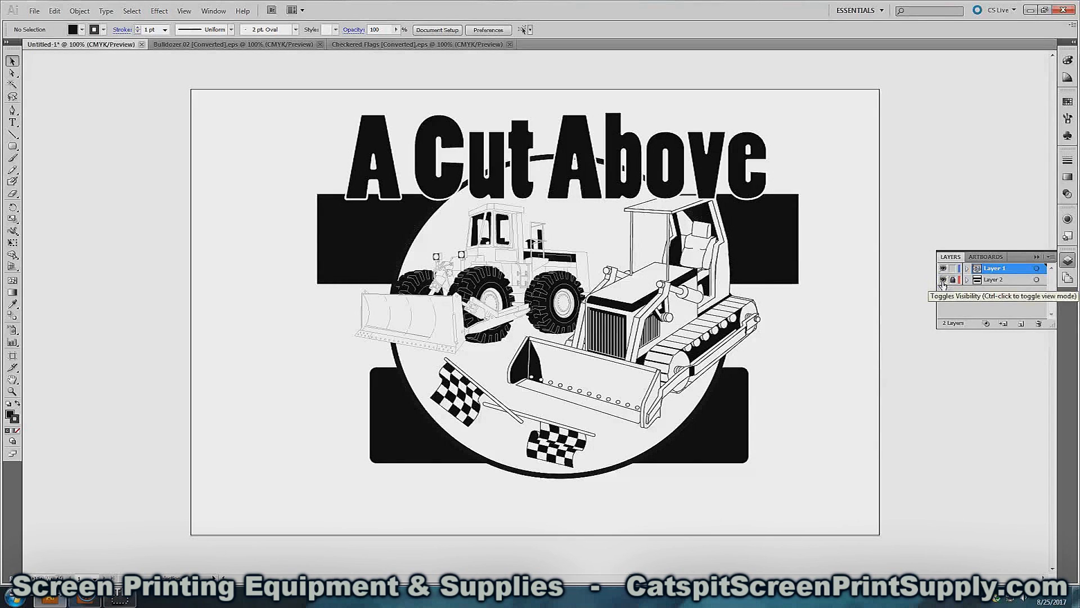
- Hide and reshow Layer 2 repeatedly and Layer 1 once to compare the black bars with the rest of the artwork
click(943, 280)
click(943, 281)
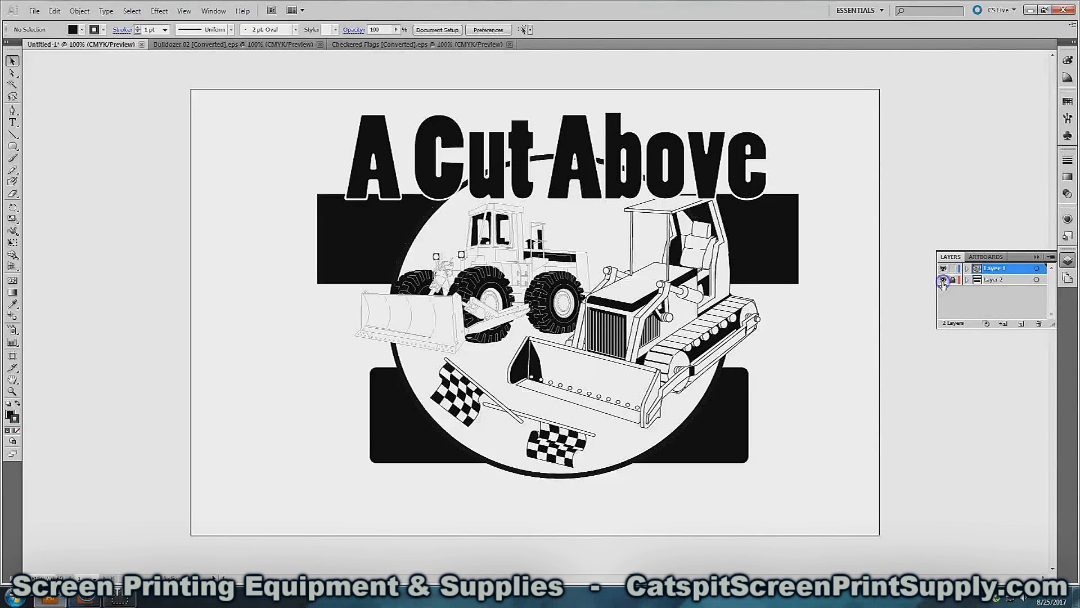
click(943, 280)
click(943, 280)
click(943, 279)
click(943, 279)
click(943, 279)
click(943, 280)
click(944, 269)
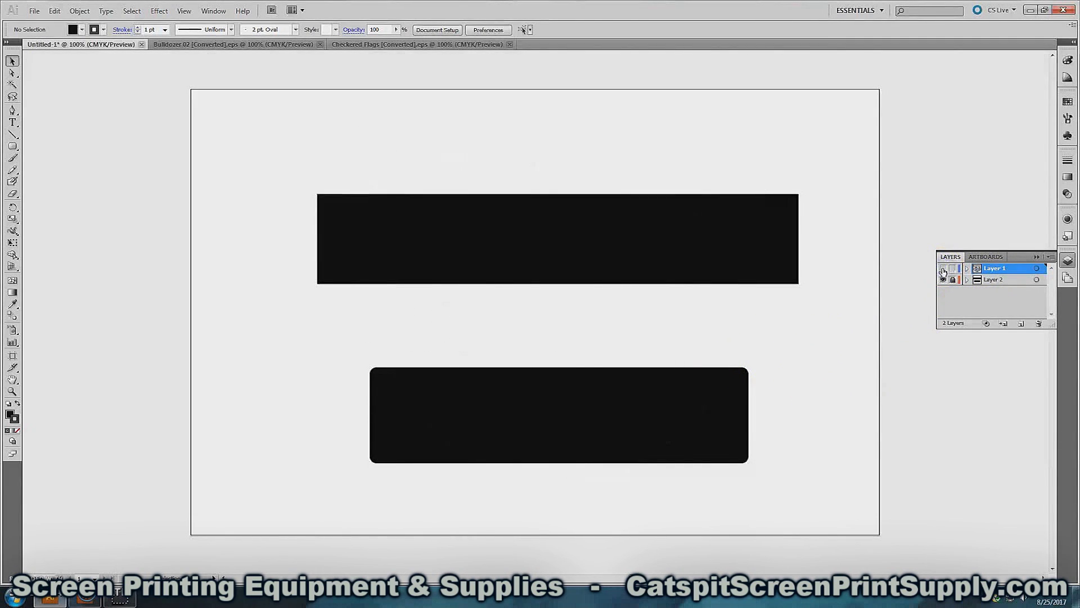
click(943, 269)
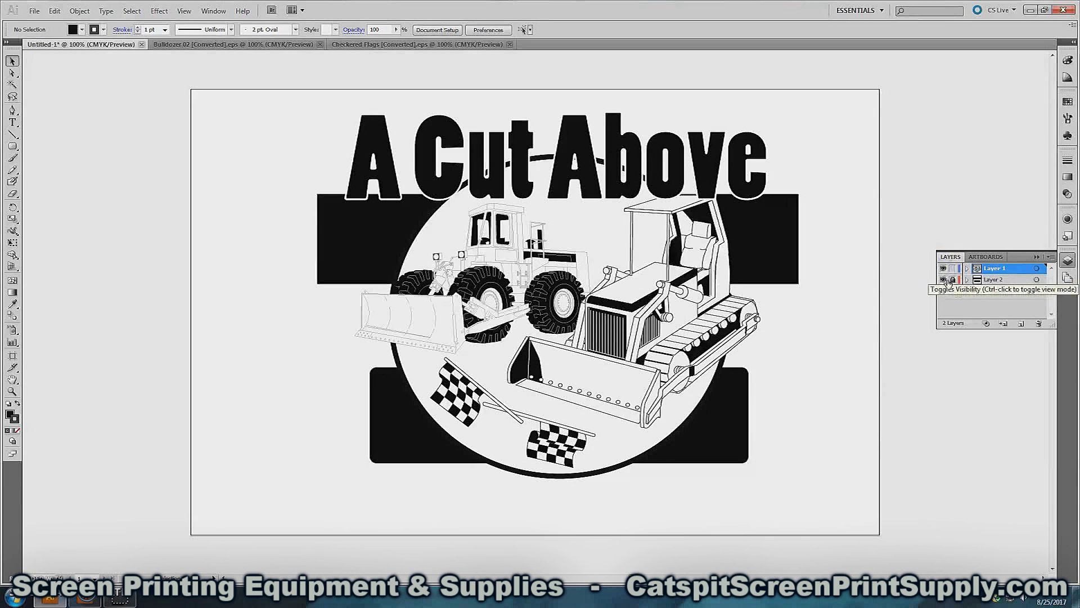
click(943, 280)
click(943, 280)
click(943, 279)
click(944, 279)
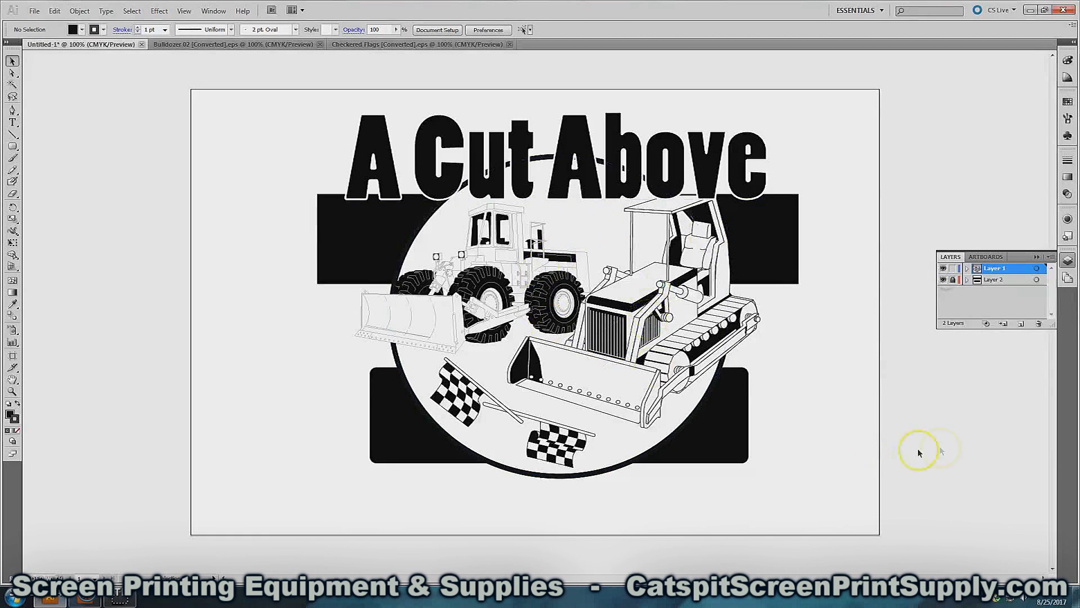
alt+click(944, 280)
alt+click(943, 280)
click(943, 279)
click(944, 279)
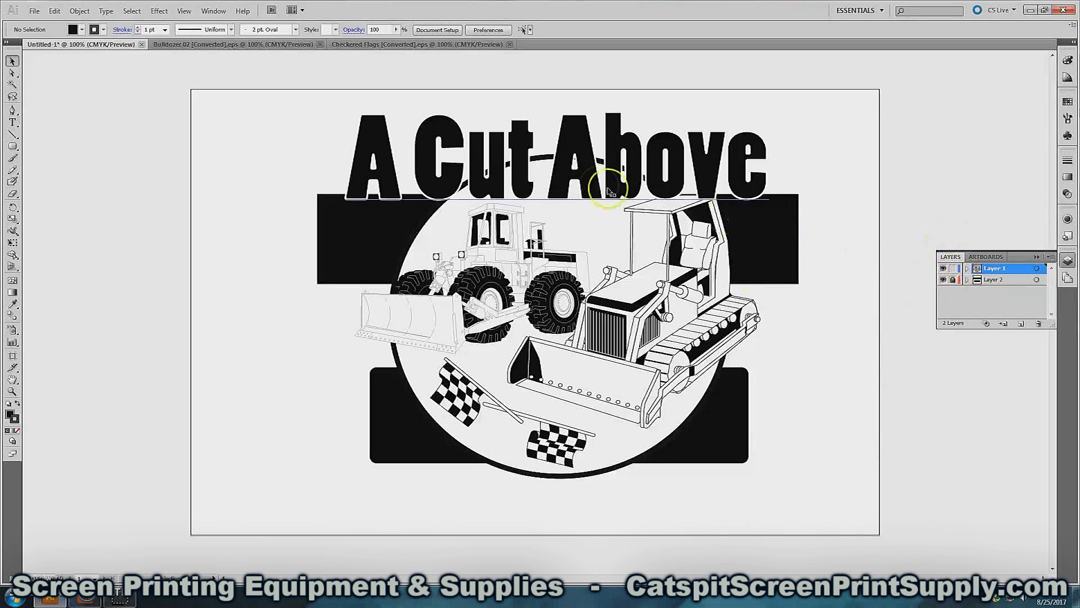
- Unlock Layer 2 and view each layer on its own, leaving both layers shown
click(942, 280)
click(942, 280)
click(759, 249)
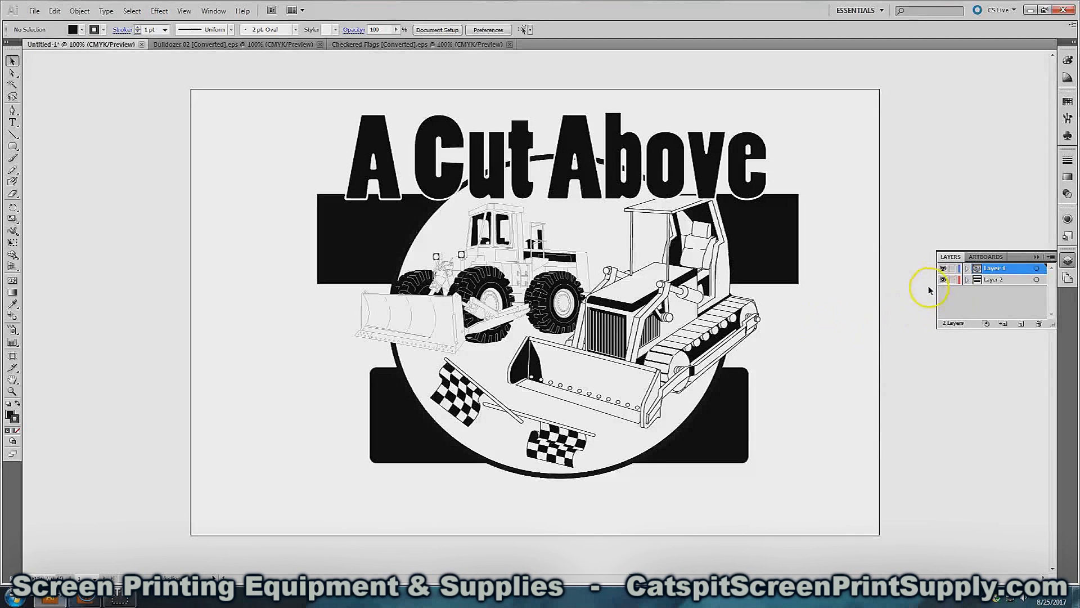
click(942, 280)
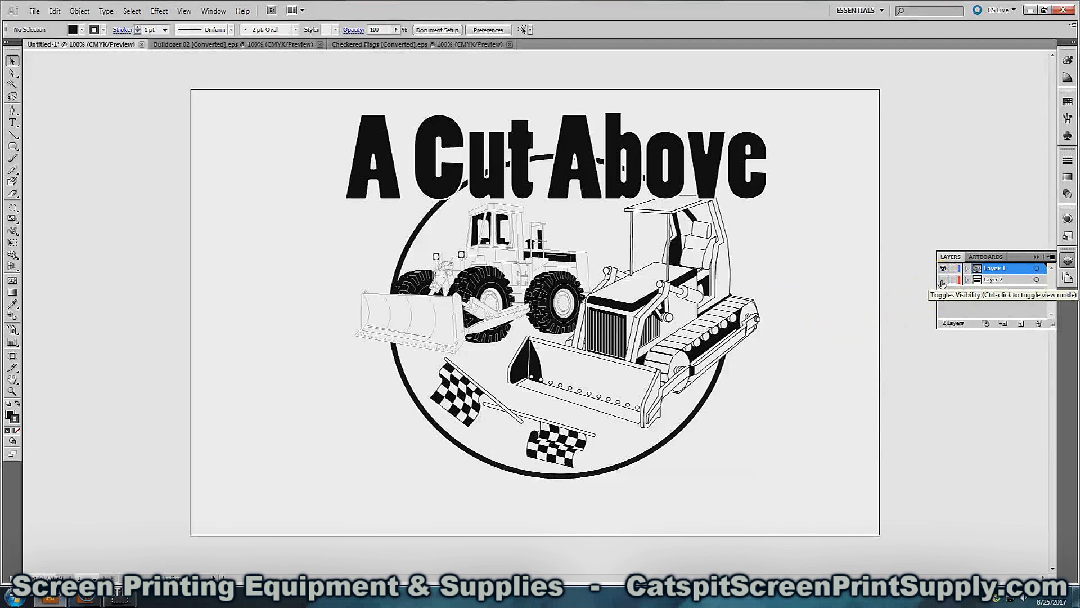
click(943, 279)
click(942, 269)
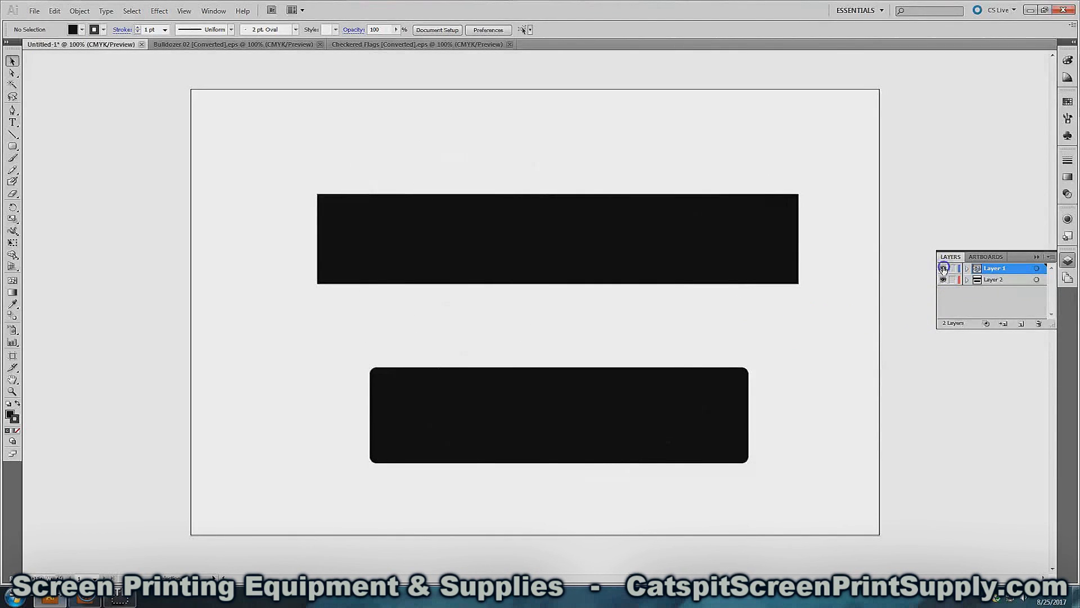
click(943, 269)
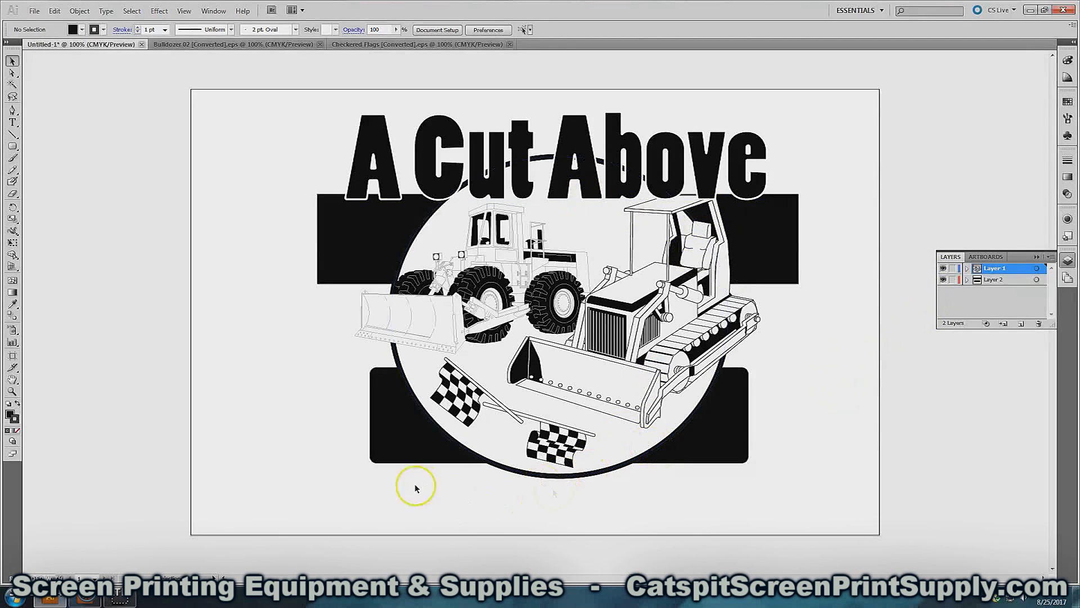
- Duplicate the "A Cut Above" lettering below the artwork and cut the duplicate from Layer 1
click(675, 173)
drag(674, 173, 652, 477)
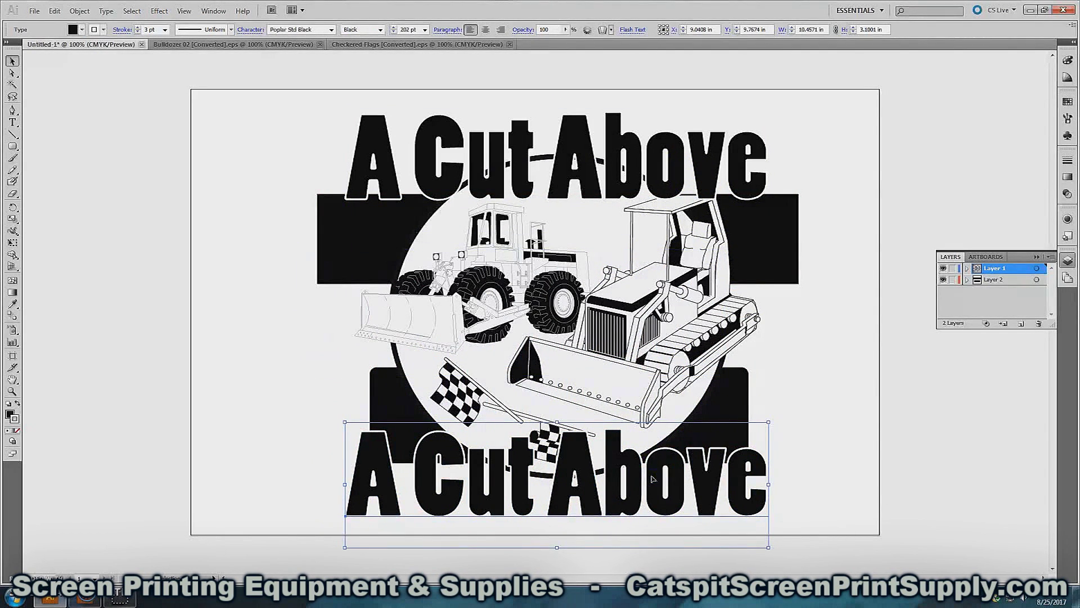
key(Delete)
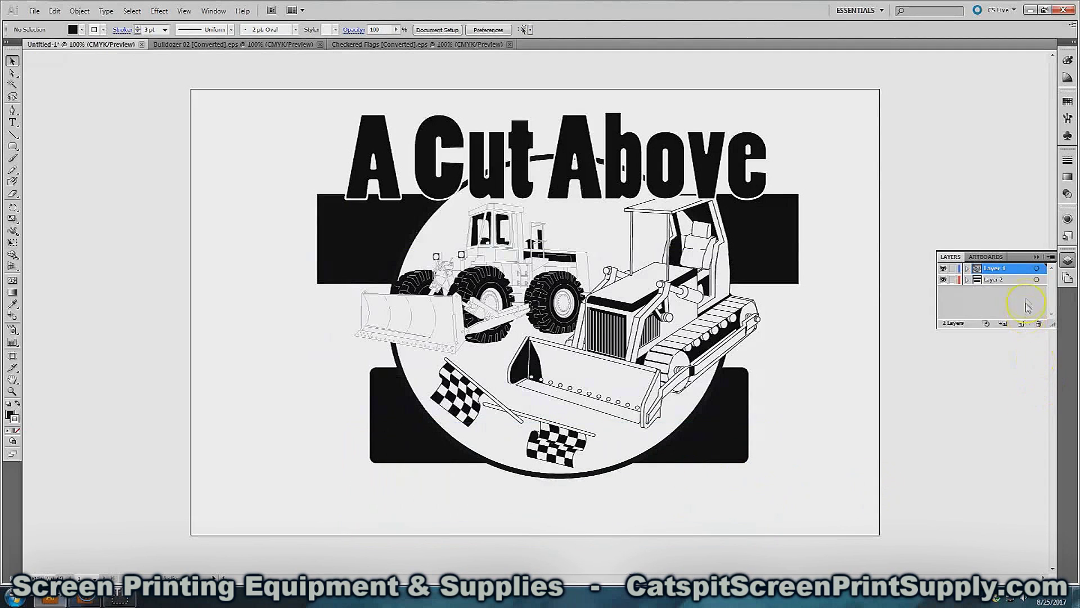
- Try to paste the lettering onto Layer 2, place it below the artwork and bring it to the front
click(994, 280)
key(ctrl+v)
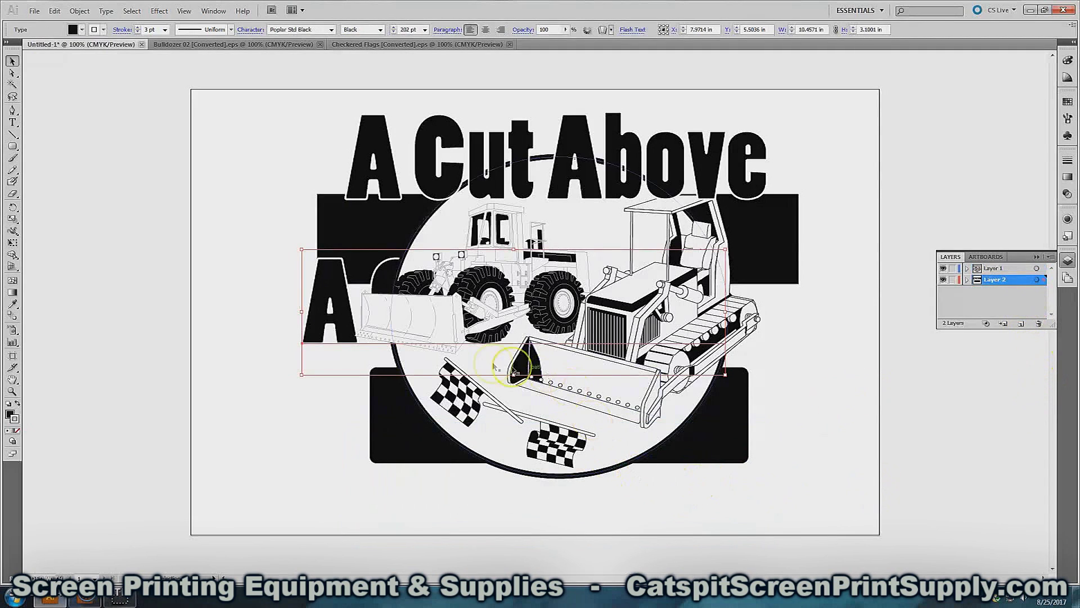
drag(322, 303, 368, 477)
click(77, 12)
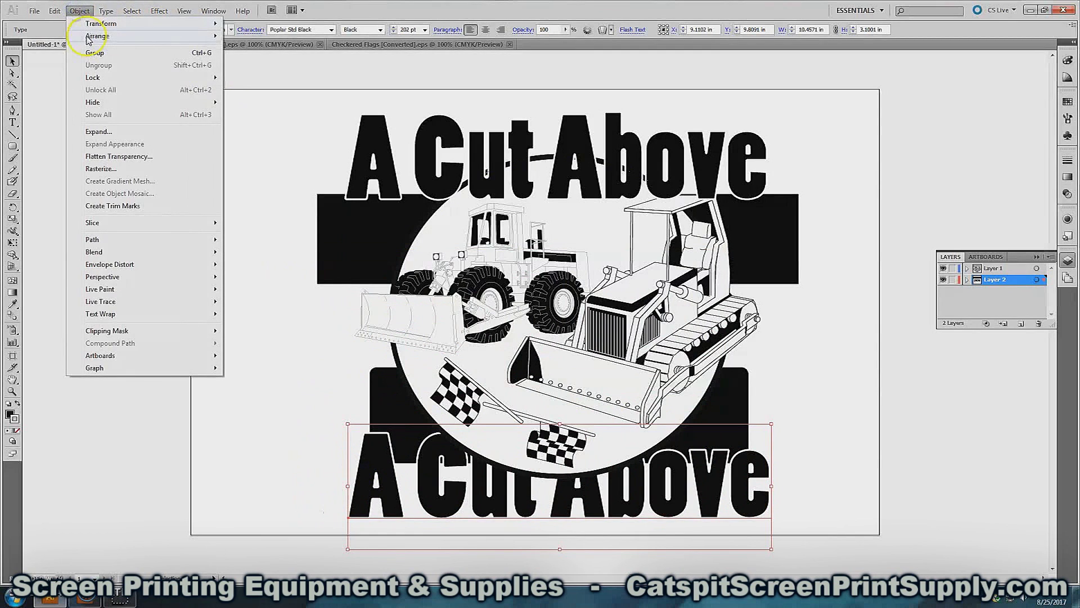
mouse_move(101, 33)
click(267, 35)
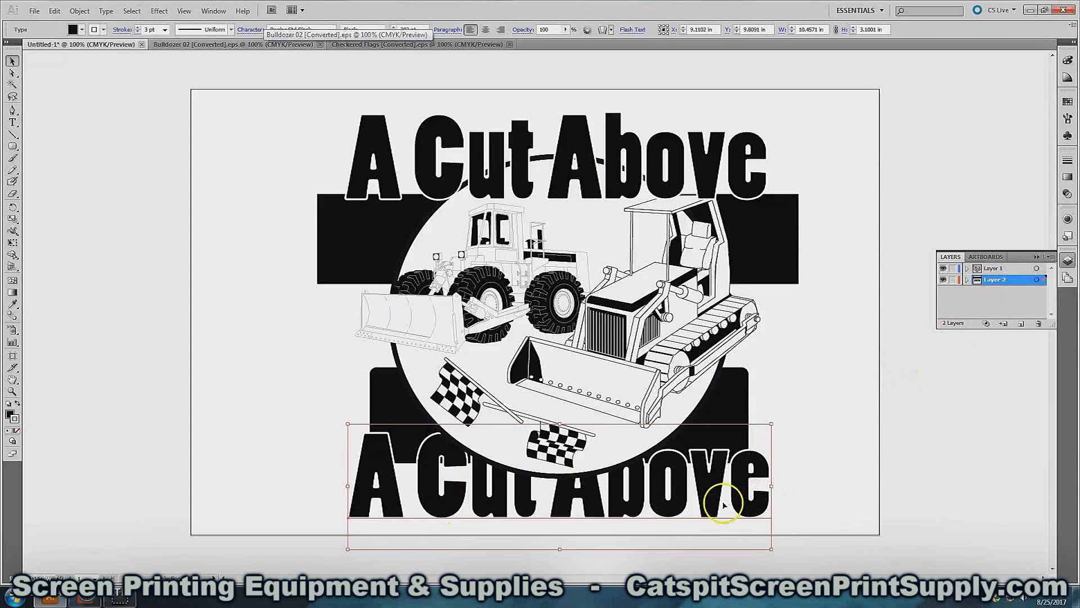
- Shift the pasted lettering slightly beneath the circle, and delete it from Layer 2
drag(719, 495, 726, 495)
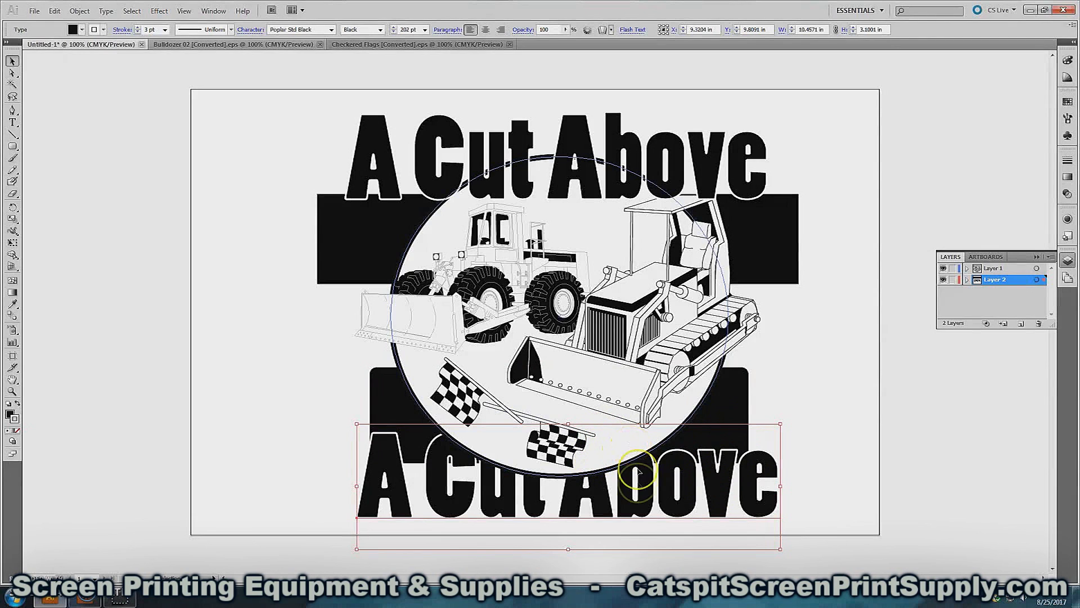
drag(693, 482, 692, 487)
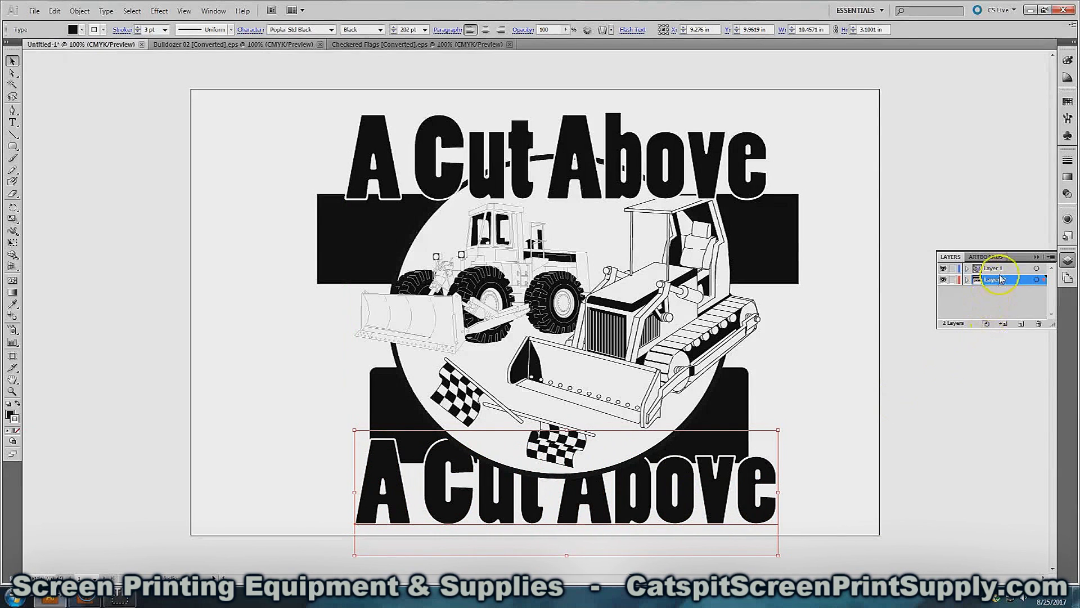
click(729, 485)
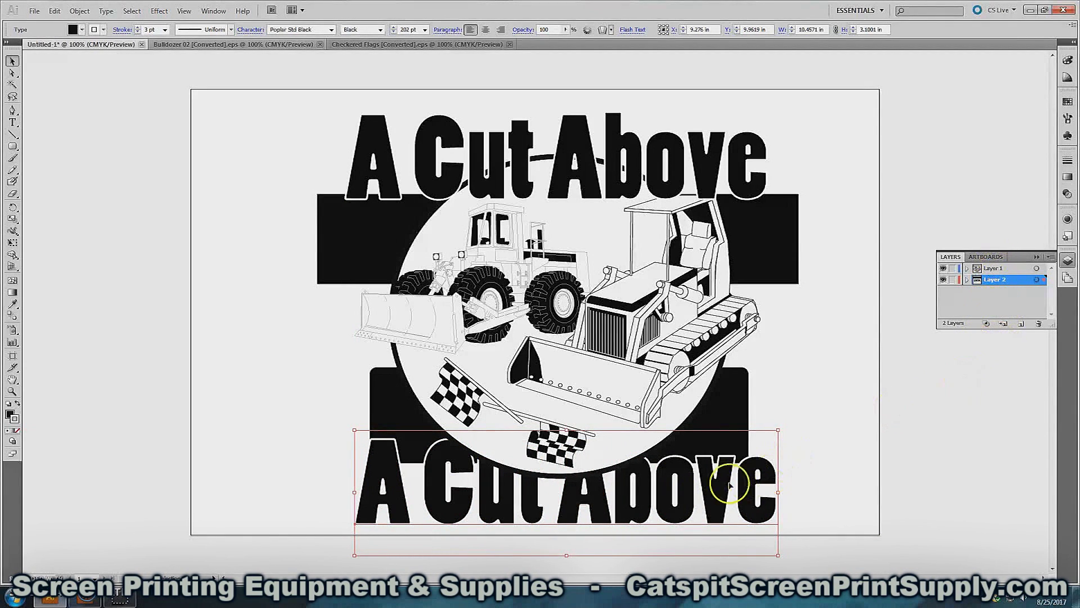
key(Delete)
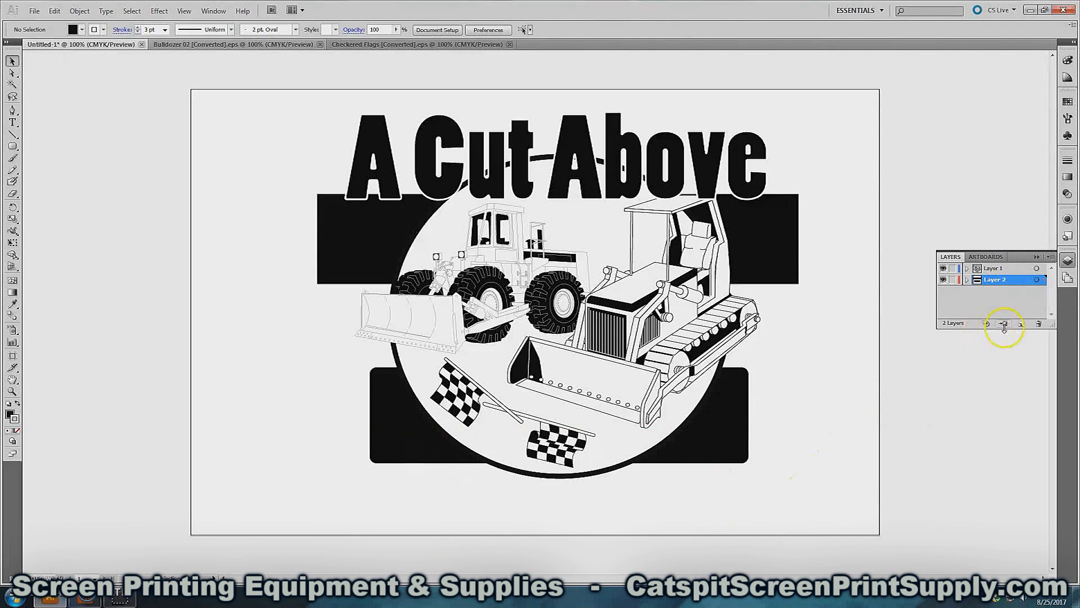
- Create Layer 3 above Layer 1, paste the "A Cut Above" lettering onto it and move the lettering below the artwork
click(1021, 324)
drag(1008, 280, 1007, 269)
text(A Cut Above)
drag(584, 319, 621, 492)
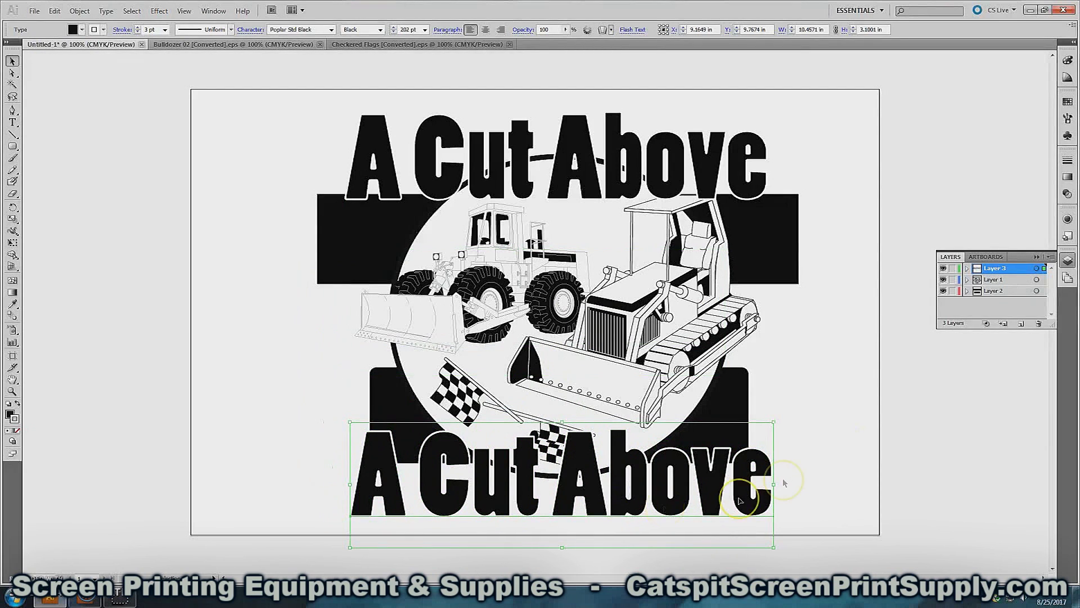
- Replace the pasted lettering's text with "Construction" and move it up over the lower black bar
key(t)
click(758, 494)
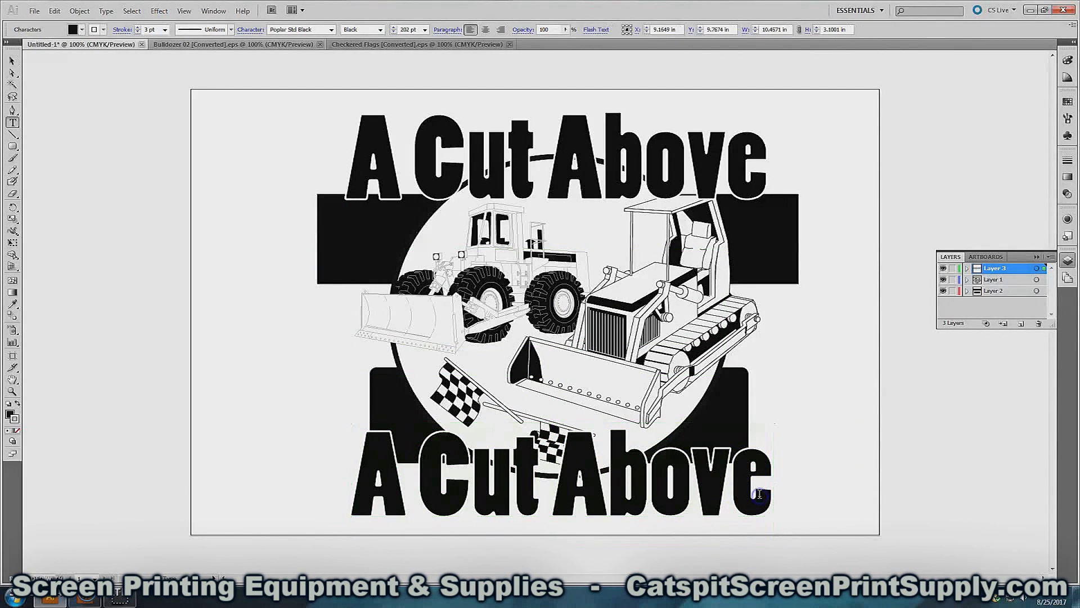
double_click(773, 481)
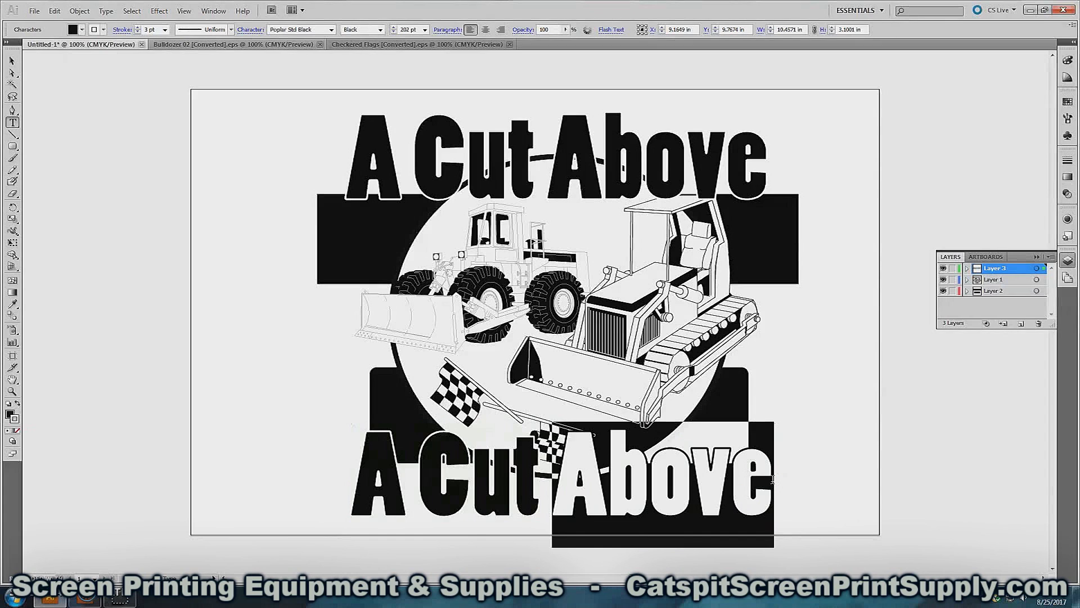
key(BackSpace)
key(BackSpace)
key(BackSpace)
key(BackSpace)
key(BackSpace)
key(BackSpace)
key(BackSpace)
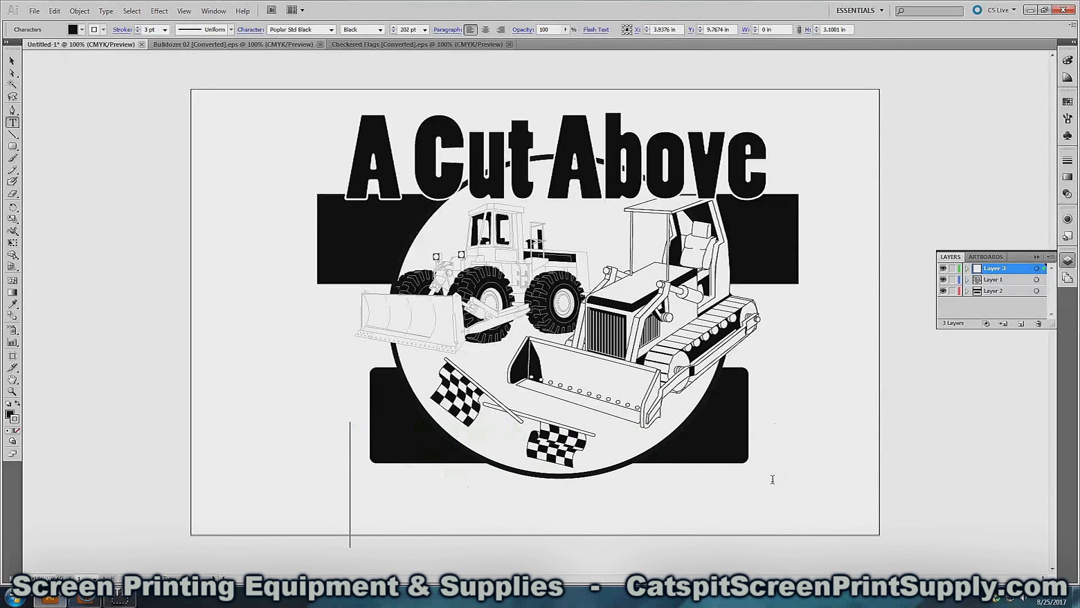
text(C)
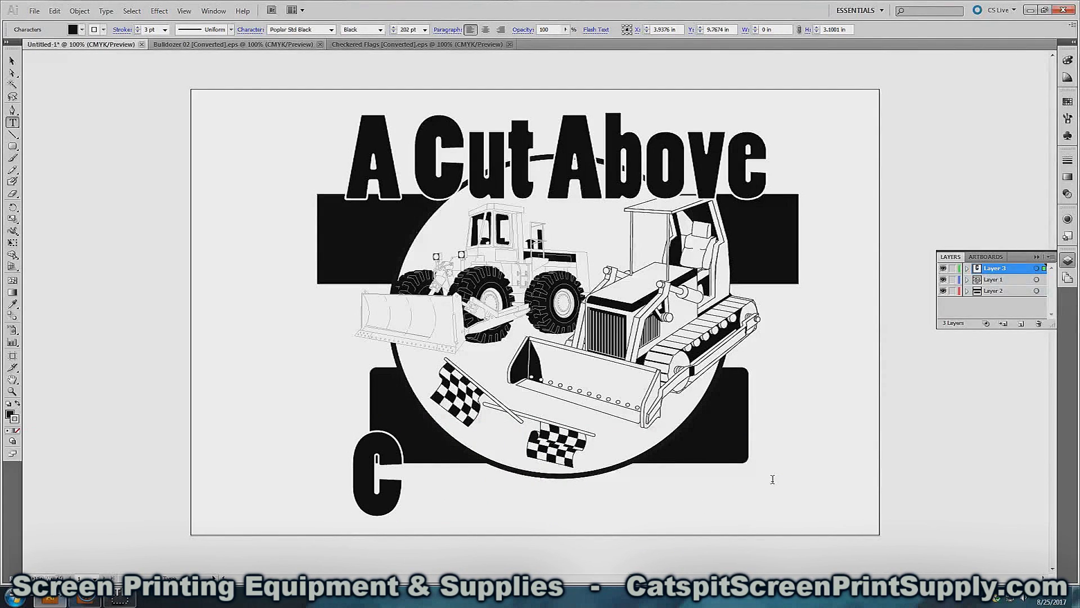
text(onstruct)
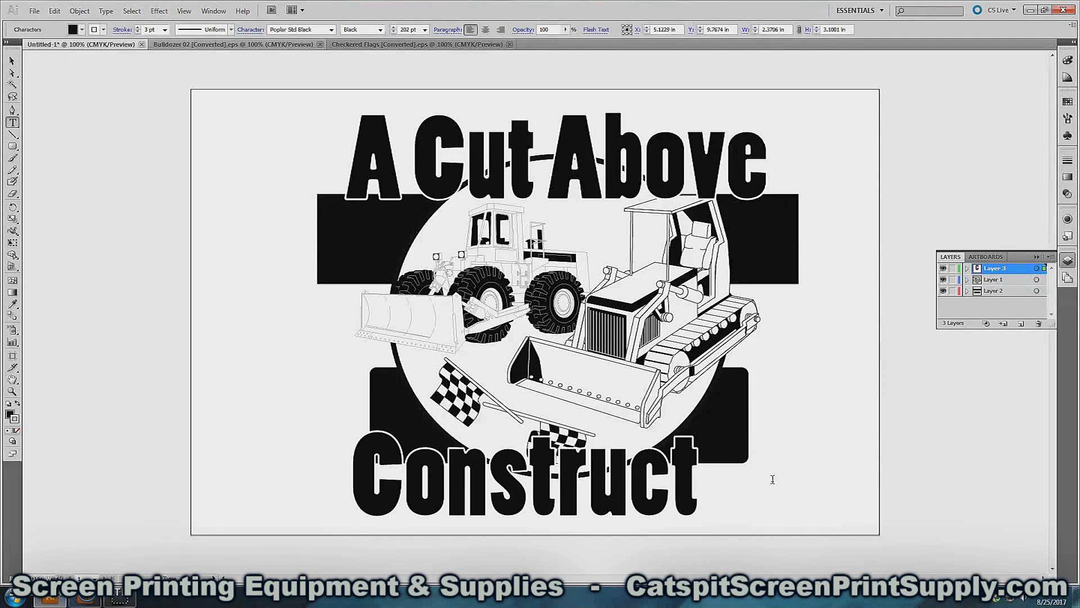
text(ion)
key(Escape)
drag(692, 501, 678, 487)
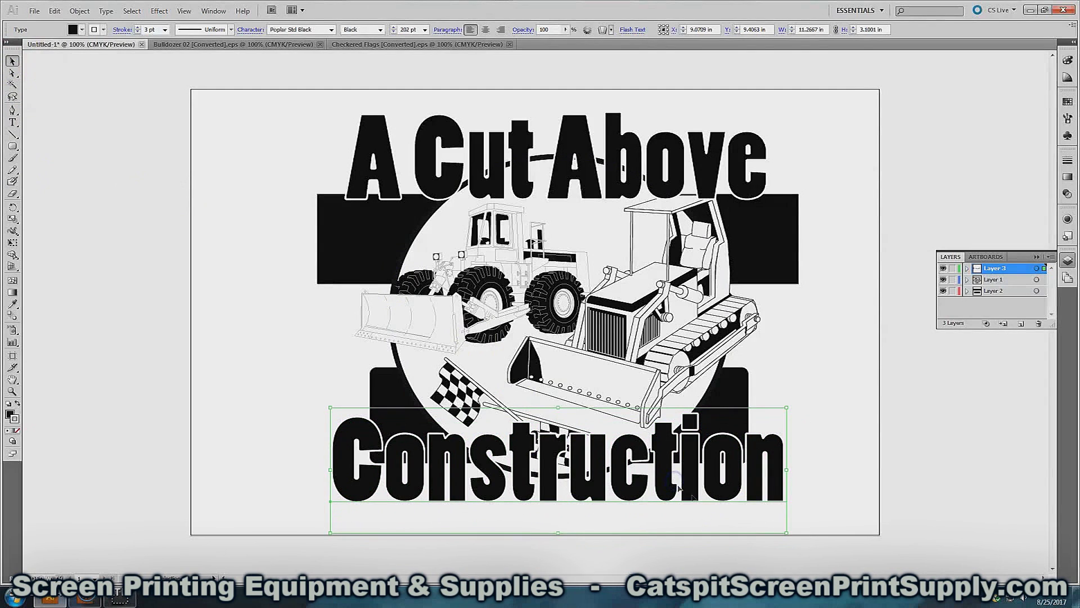
- Hide and reshow Layer 3, Layer 1 and Layer 2 in turn to check what each contains
click(943, 269)
click(943, 269)
click(943, 279)
click(943, 281)
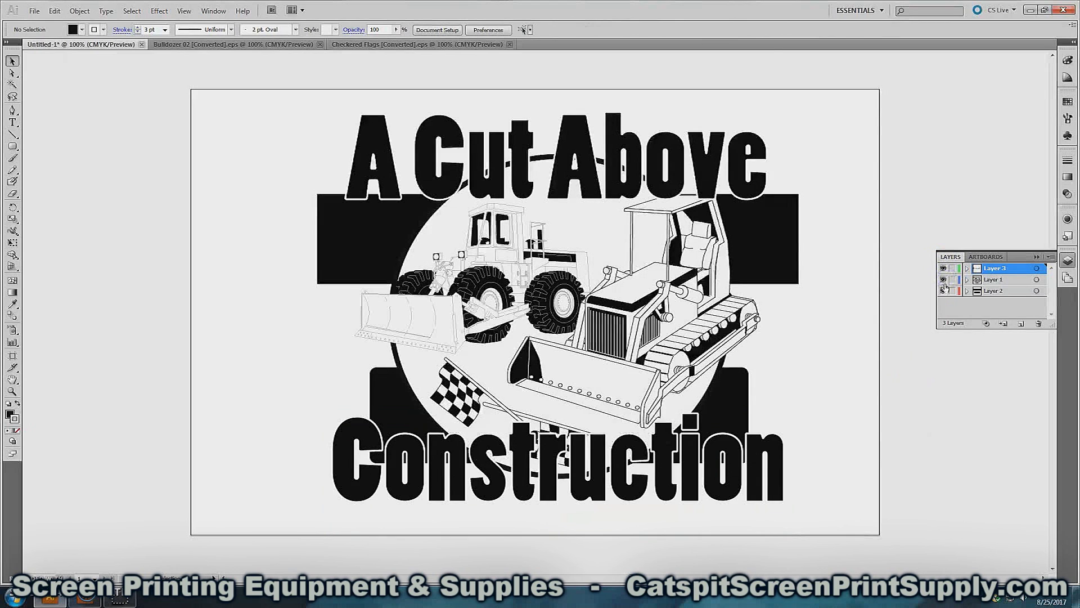
click(944, 291)
click(944, 290)
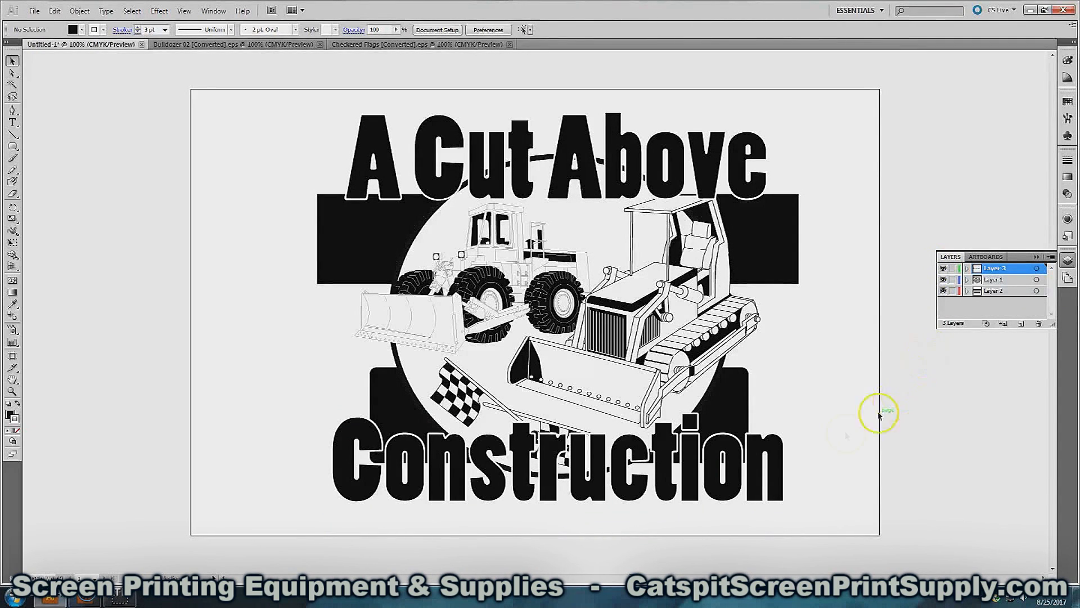
- Reposition the "Construction" lettering over the lower edge of the lower black bar, at about X 9.15 in and Y 9.53 in
drag(759, 477, 760, 509)
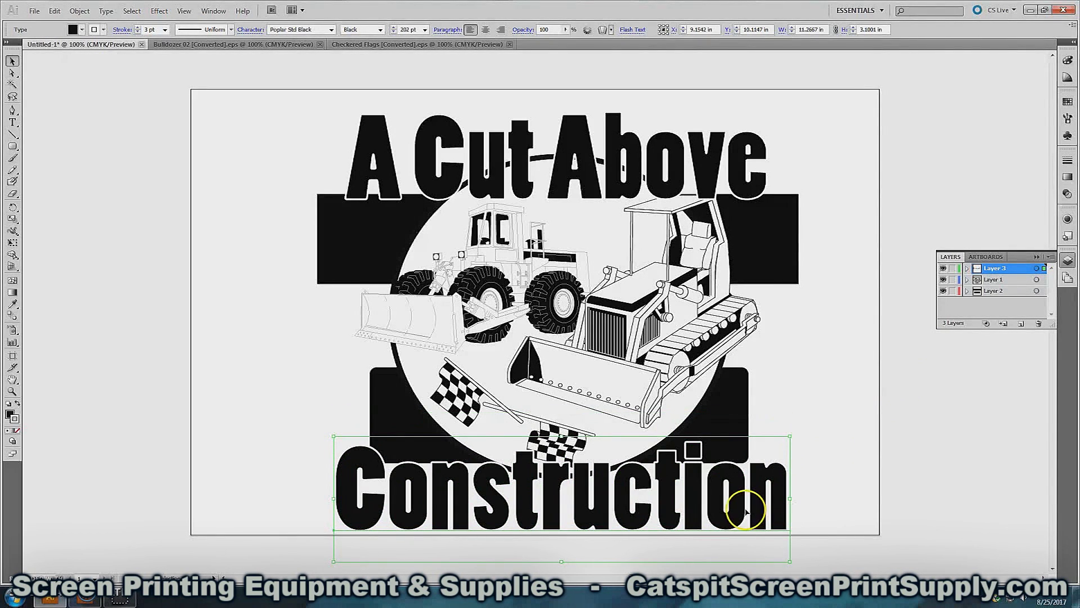
click(837, 412)
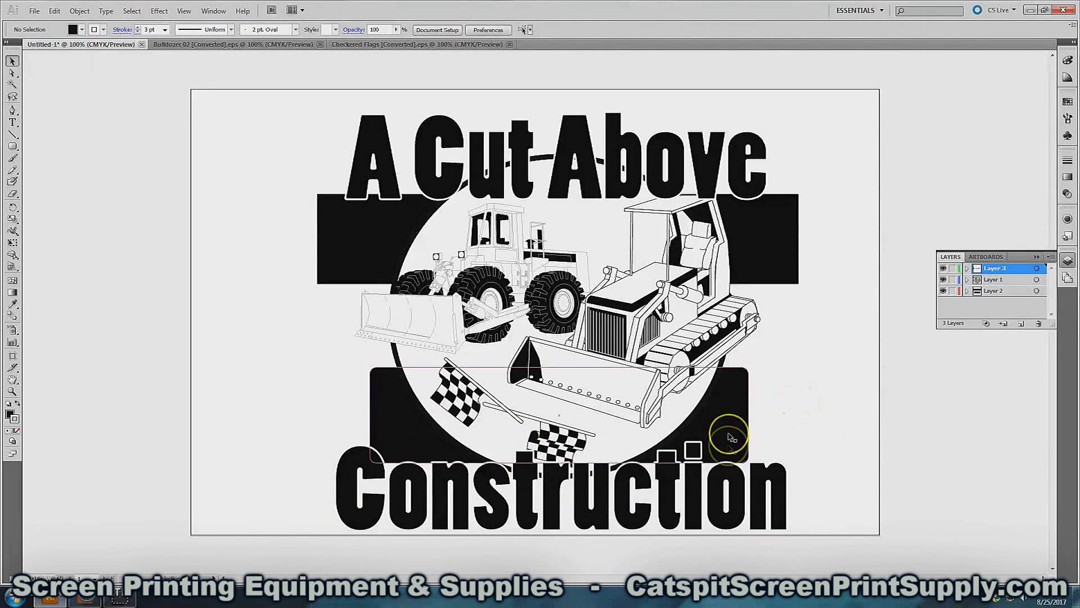
drag(730, 483, 731, 462)
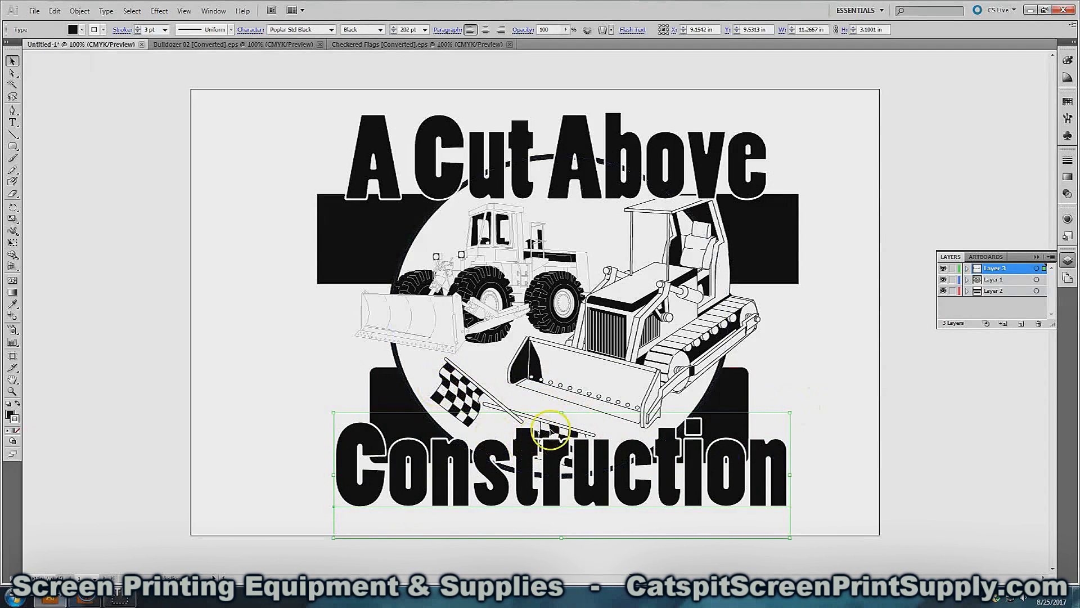
click(550, 434)
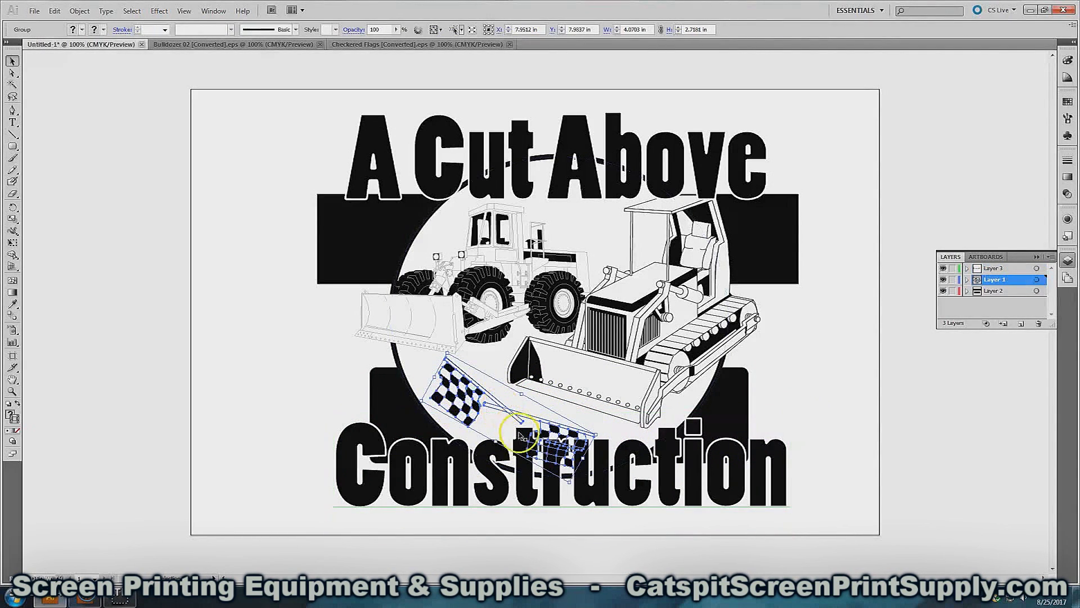
click(823, 372)
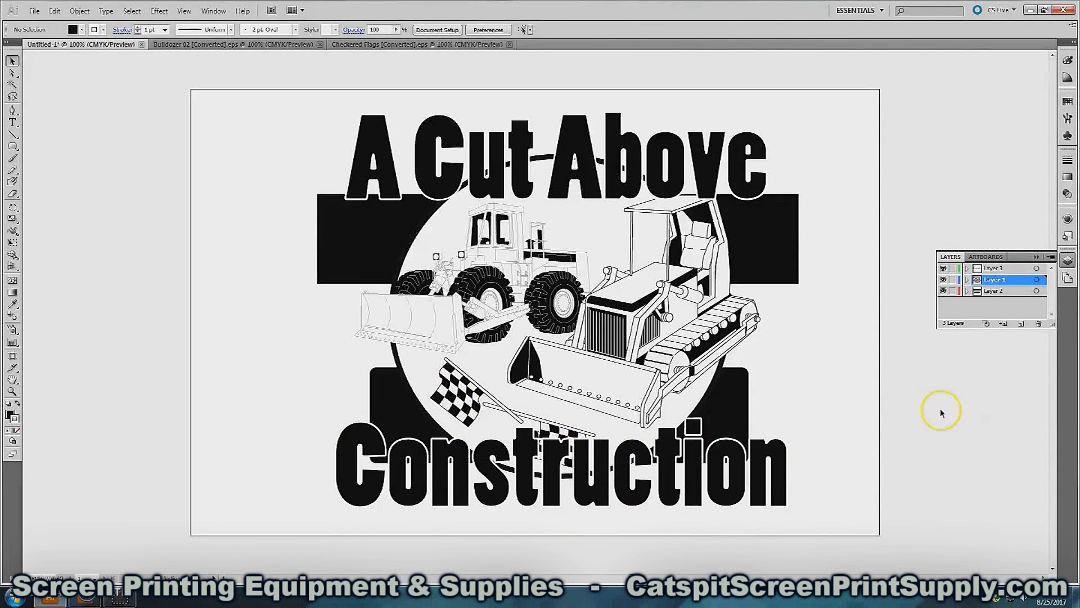